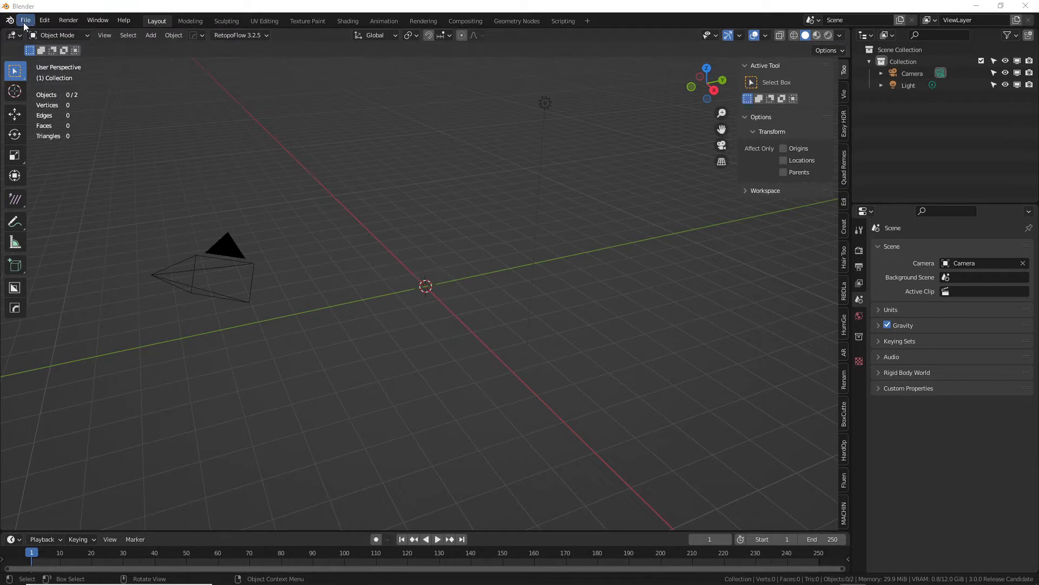
Import the image 48-485999_torn-notebook-paper-png-folha-de-papel-rasgado.png from the Pictures folder as a plane.
click(692, 87)
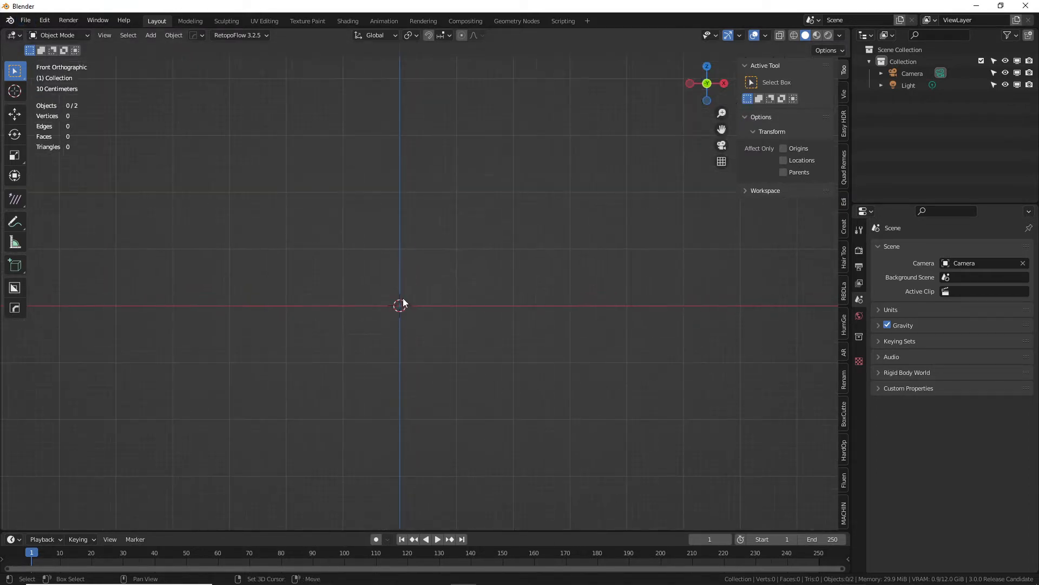
key(shift+a)
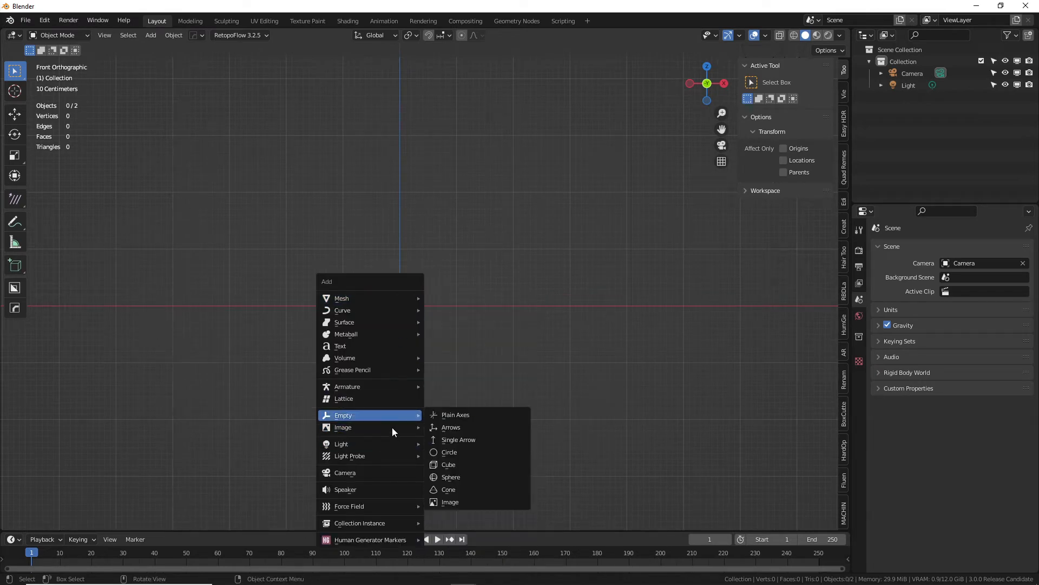
mouse_move(390, 427)
click(479, 450)
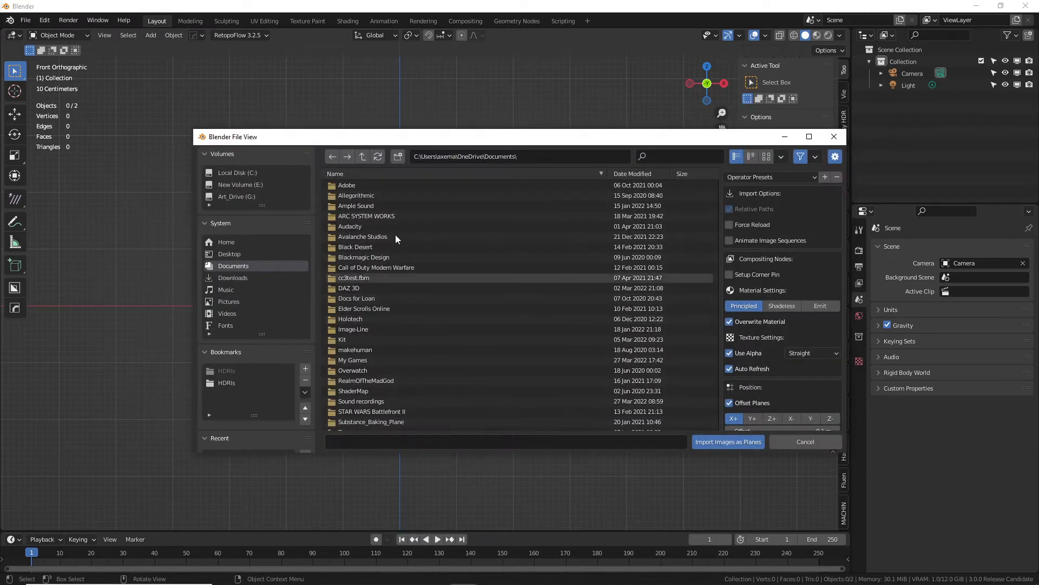
click(225, 301)
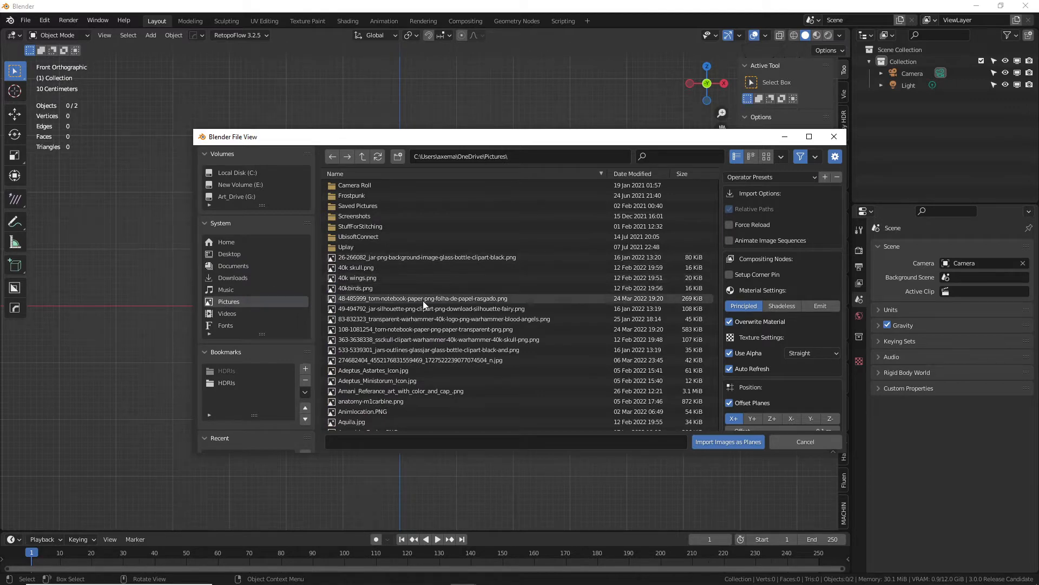
click(444, 299)
click(722, 443)
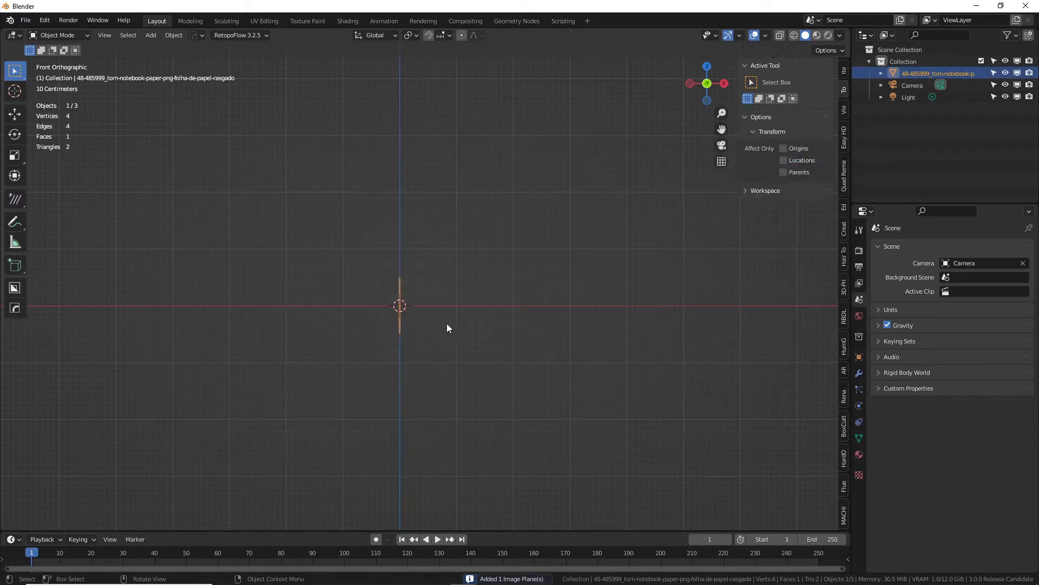
Show the scene in Material Preview shading and view the notebook-paper plane from the right orthographic view.
middle_drag(446, 323, 376, 306)
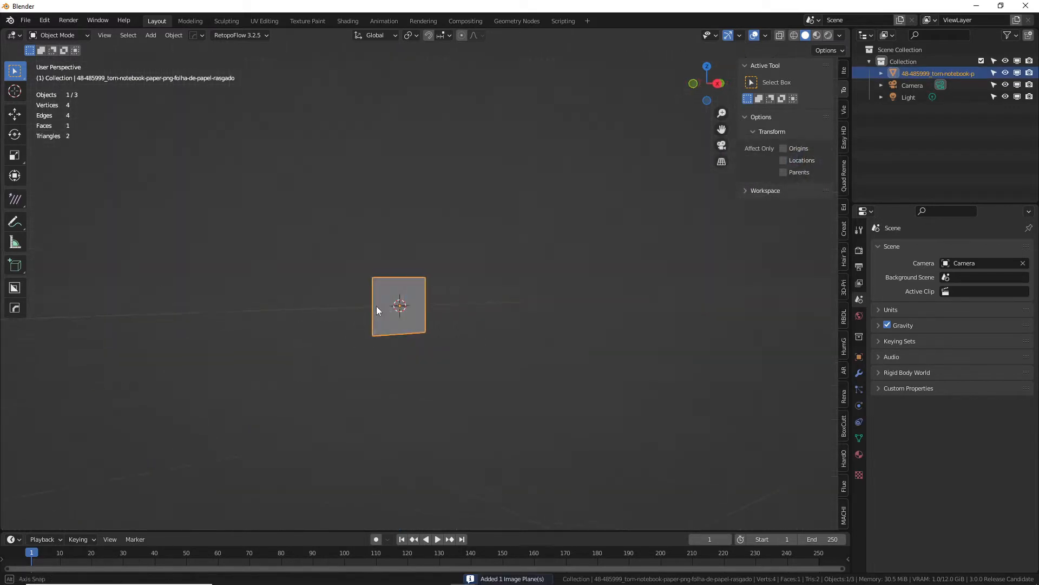
click(816, 38)
scroll(350, 324, up, 8)
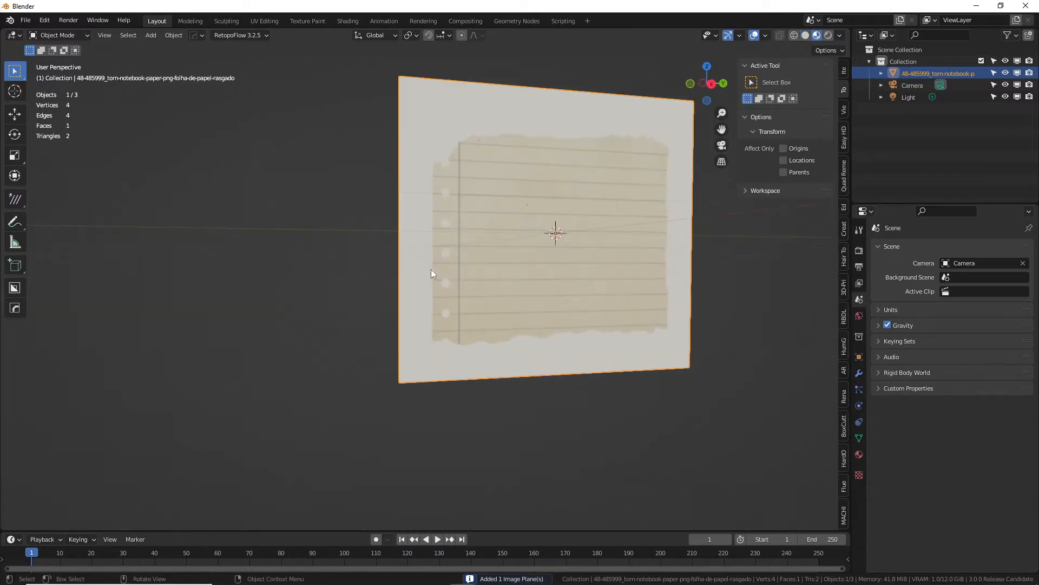
middle_drag(431, 268, 466, 281)
click(704, 86)
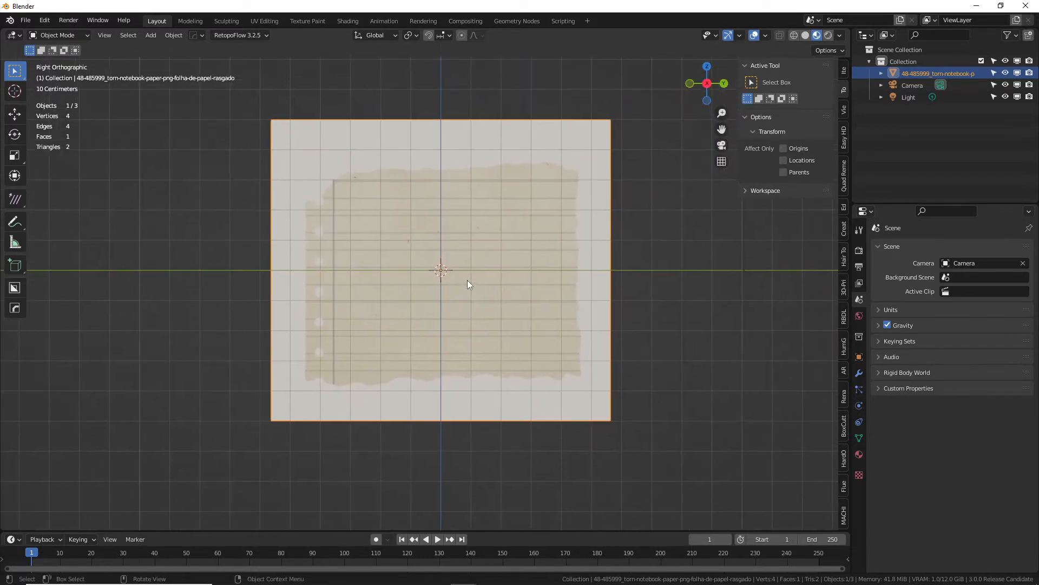
Add a Monkey mesh and scale it down until it fits well inside the notebook-paper plane.
key(shift+a)
mouse_move(455, 151)
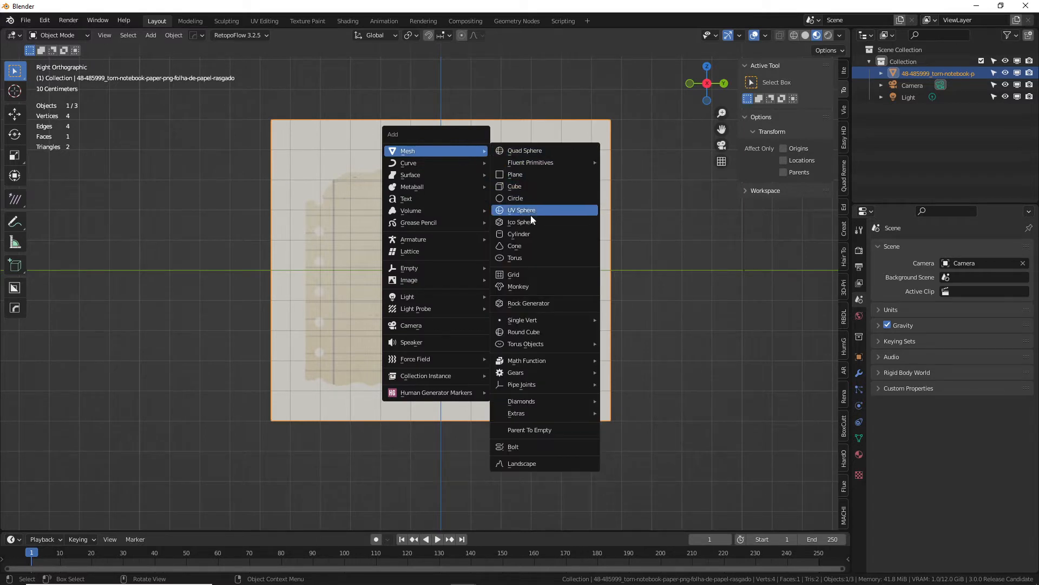
click(528, 287)
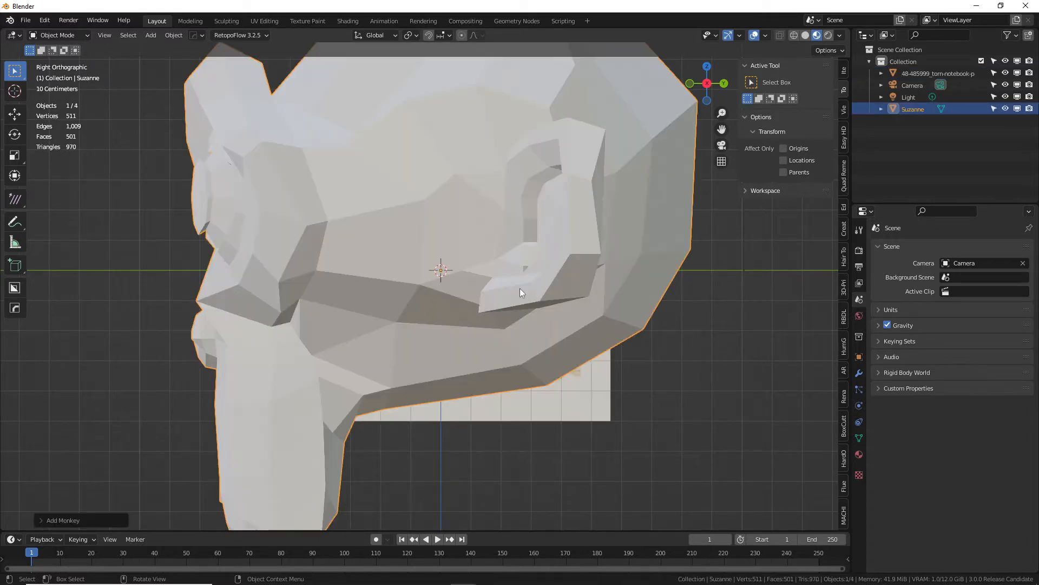
scroll(486, 274, down, 3)
key(s)
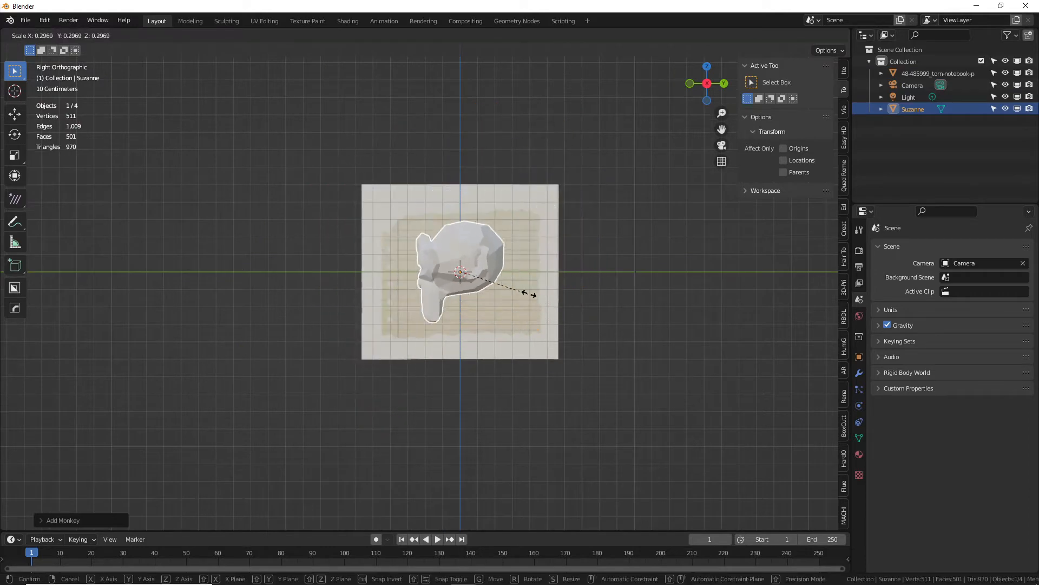
click(502, 284)
Rotate the monkey head about the global Z axis and tilt it about the global X axis so its face angles toward the view.
key(r)
key(z)
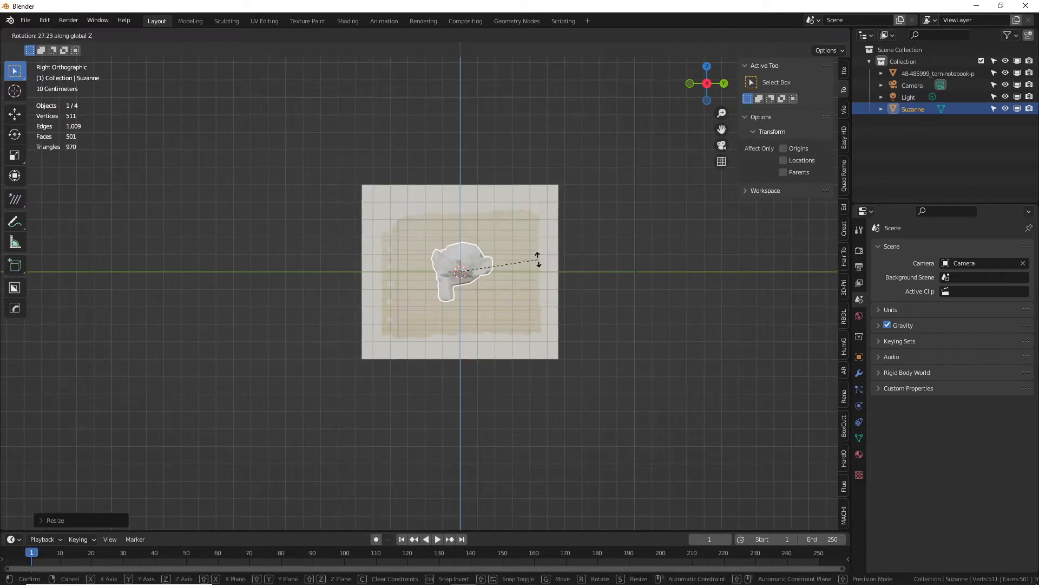
click(543, 229)
key(r)
key(x)
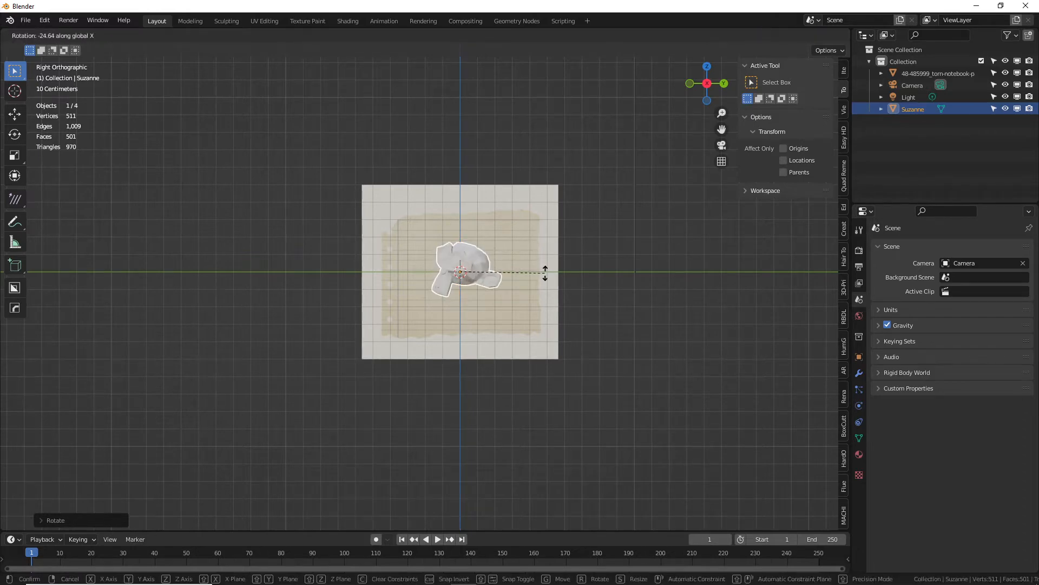
key(y)
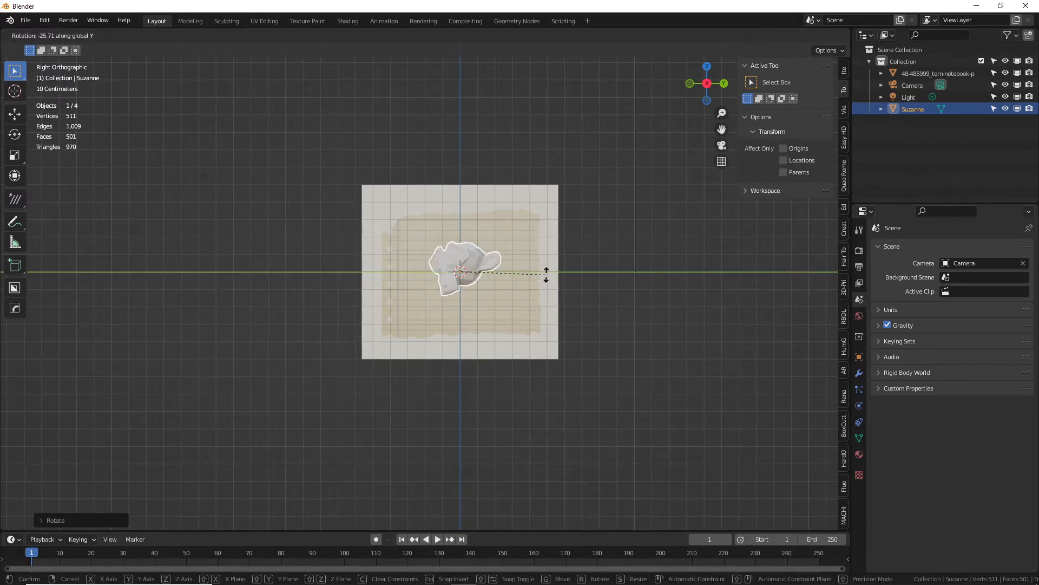
key(x)
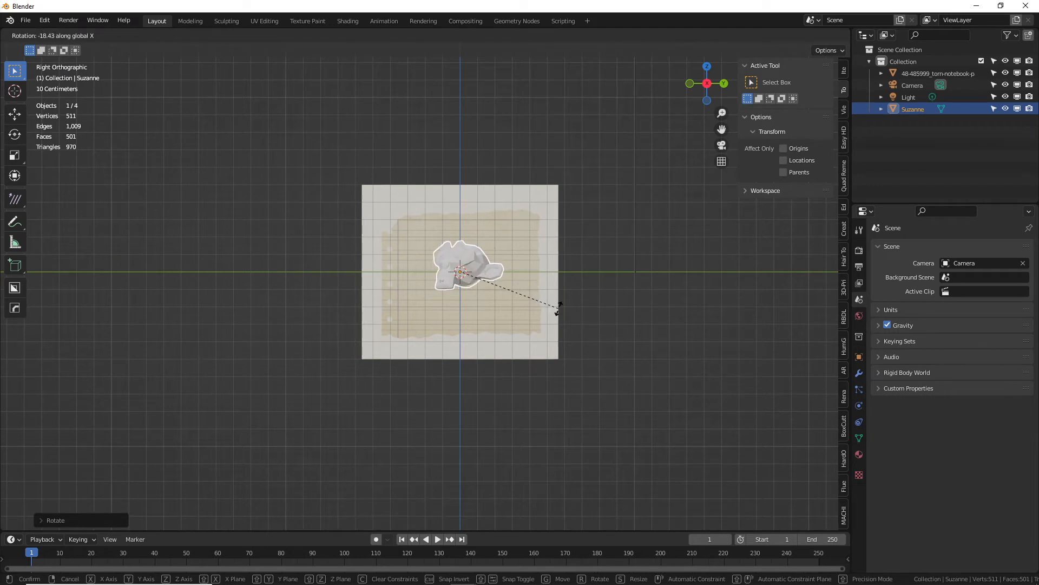
click(558, 309)
scroll(503, 263, up, 5)
shift+middle_drag(392, 260, 500, 308)
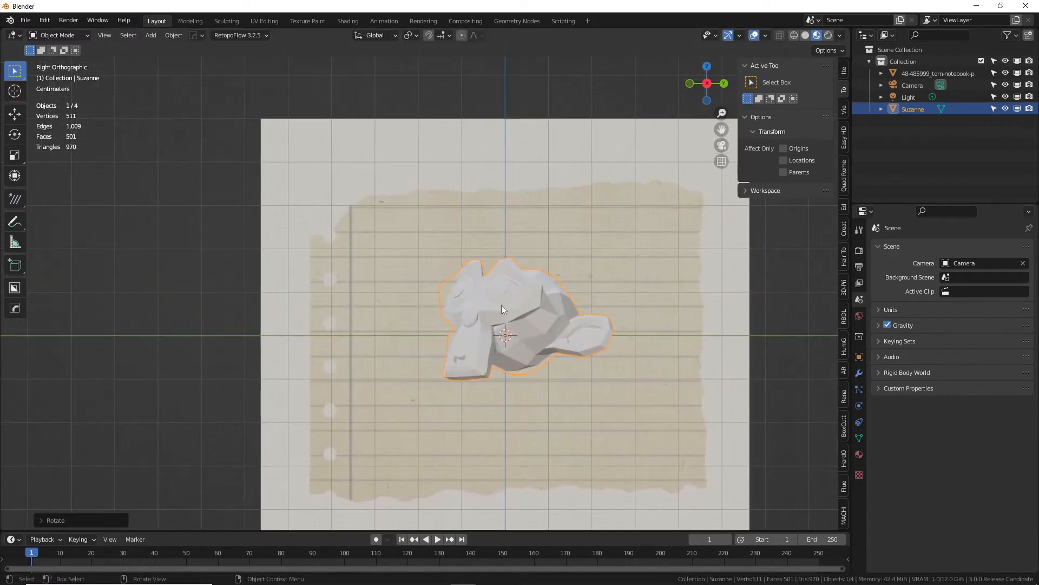
Add a Subdivision Surface modifier to the monkey head and shade it smooth.
click(501, 304)
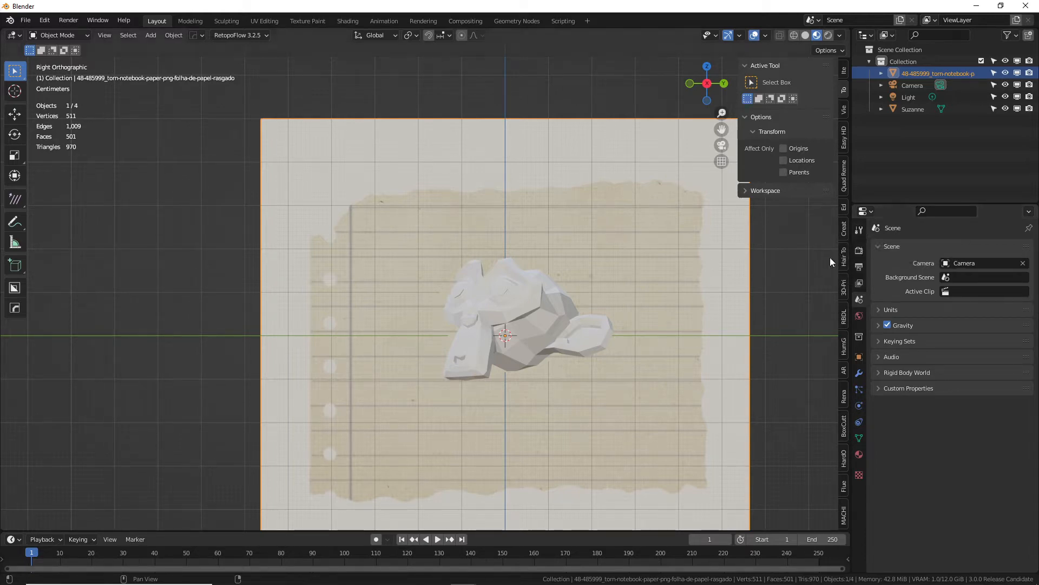
click(525, 330)
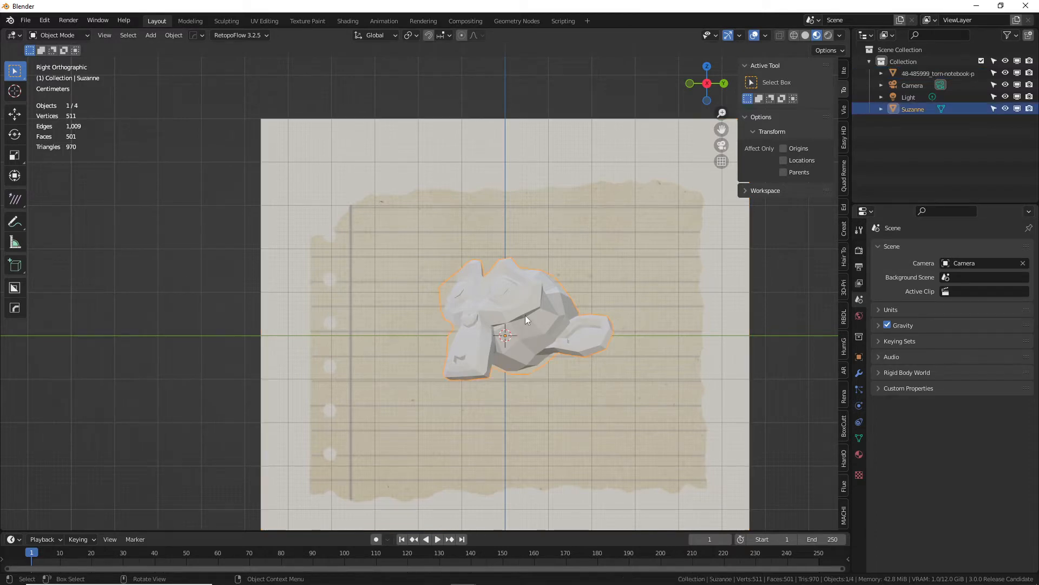
right_click(525, 315)
click(521, 316)
click(859, 373)
click(908, 247)
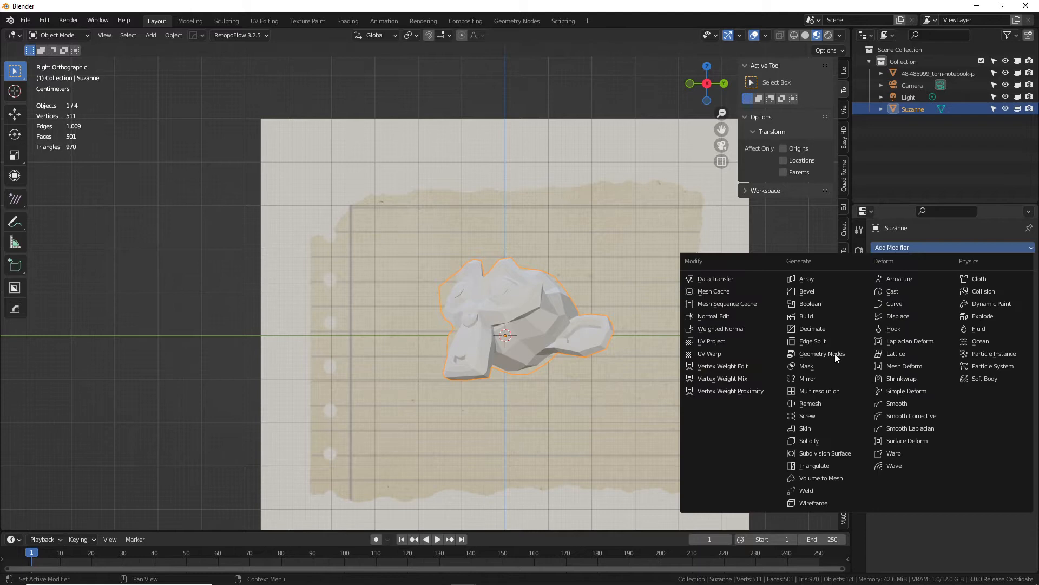
click(829, 453)
right_click(513, 315)
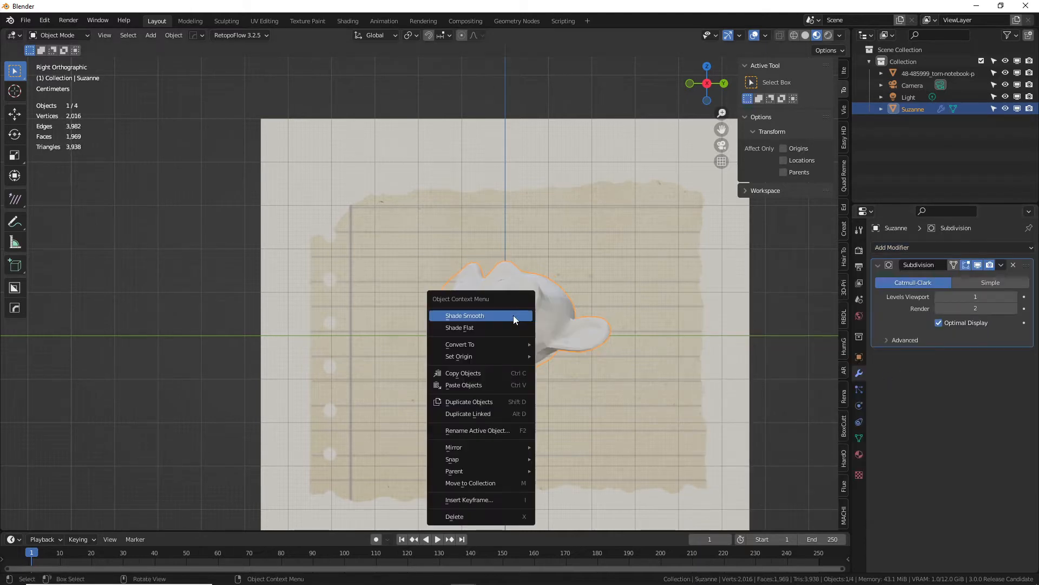
click(513, 316)
Move the monkey head along the global X axis so it sits in front of the notebook-paper plane.
mouse_move(528, 328)
middle_down()
mouse_move(503, 327)
mouse_move(512, 330)
middle_up()
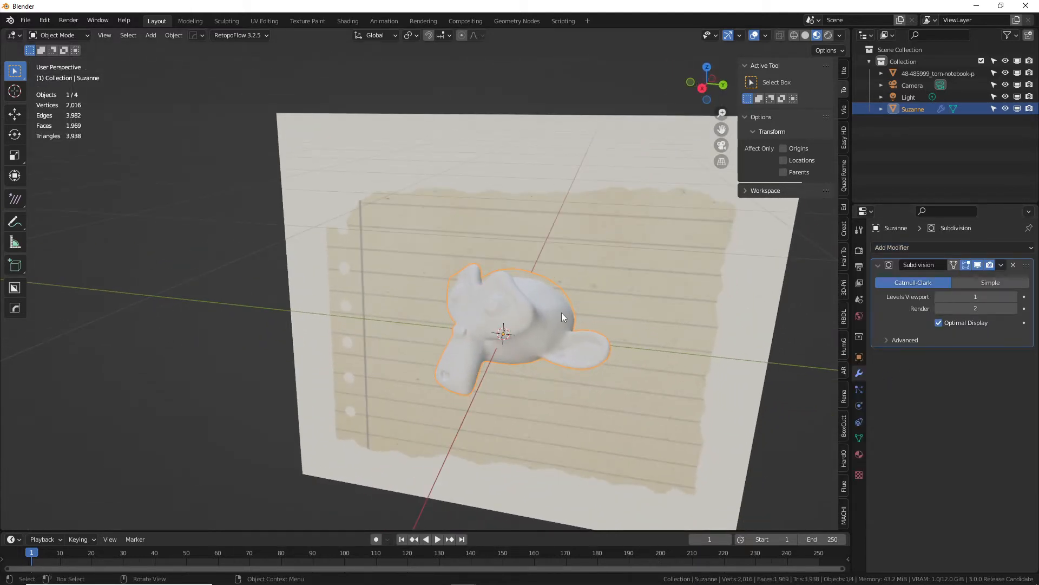
key(g)
key(y)
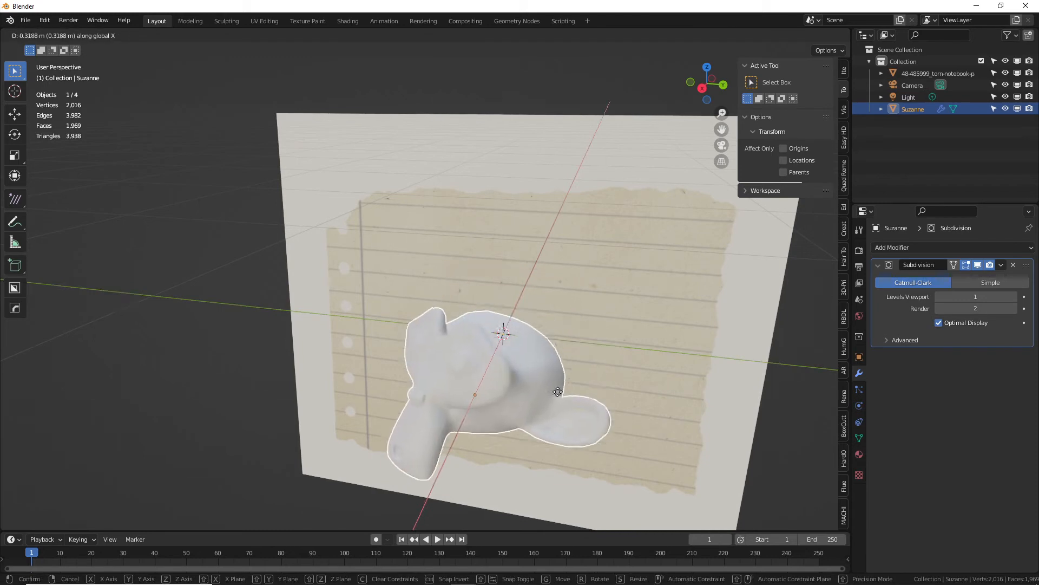
click(561, 370)
middle_drag(561, 370, 570, 350)
Fly the camera with walk navigation until it faces the monkey head straight on with the notebook paper filling the frame height.
key(KP_0)
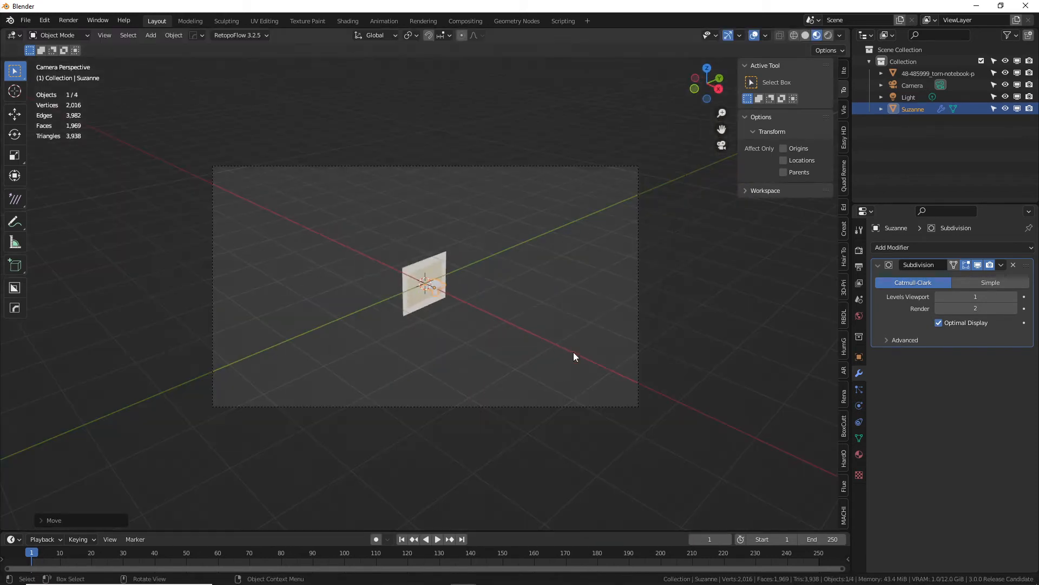
key(shift+grave)
key(d)
key(w)
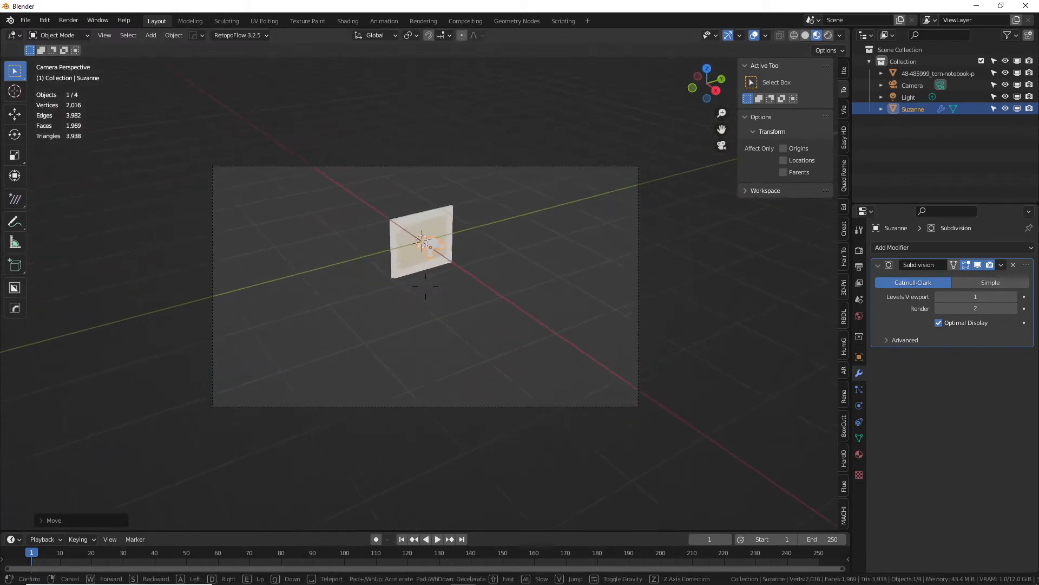
key(w)
key(d)
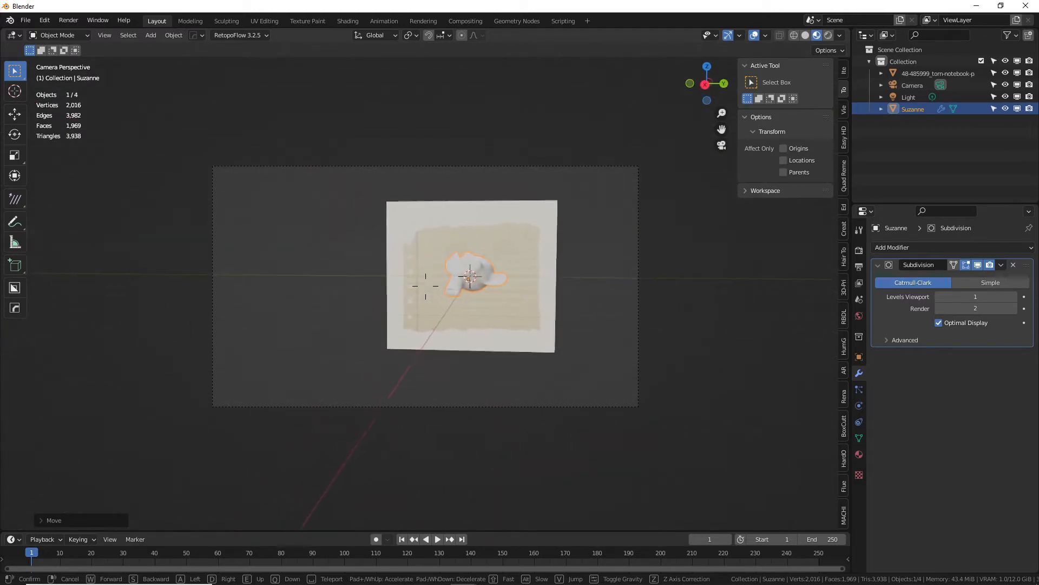
key(a)
key(d)
key(w)
key(d)
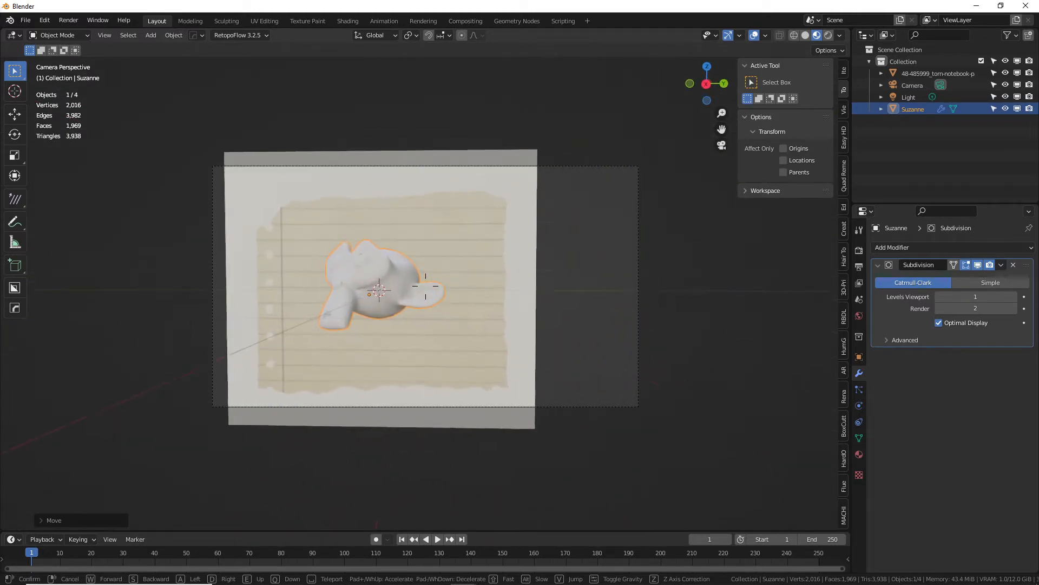
key(a)
key(d)
click(426, 286)
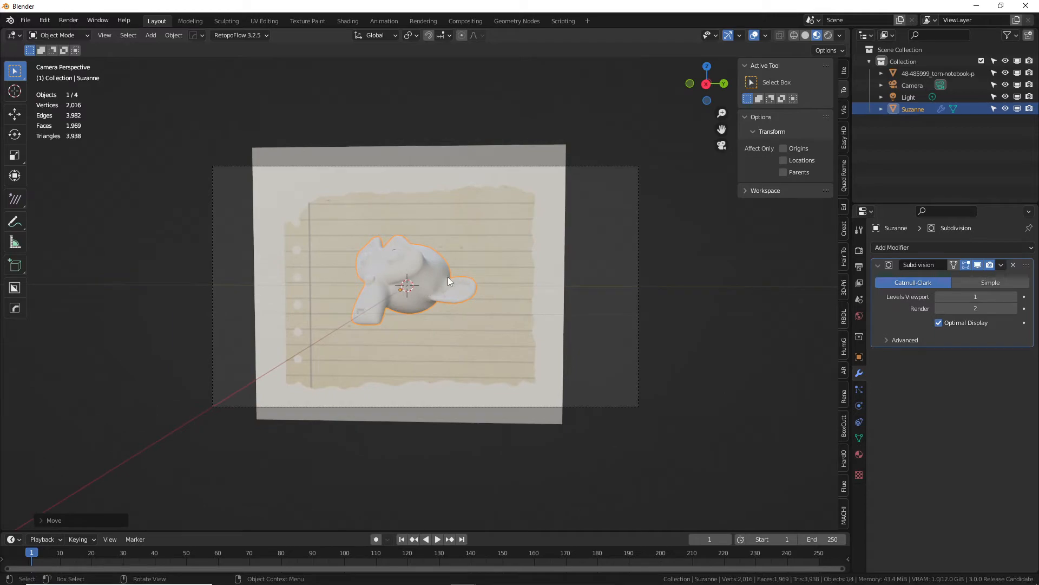
Render the current frame to check the composition and close the render window.
key(F12)
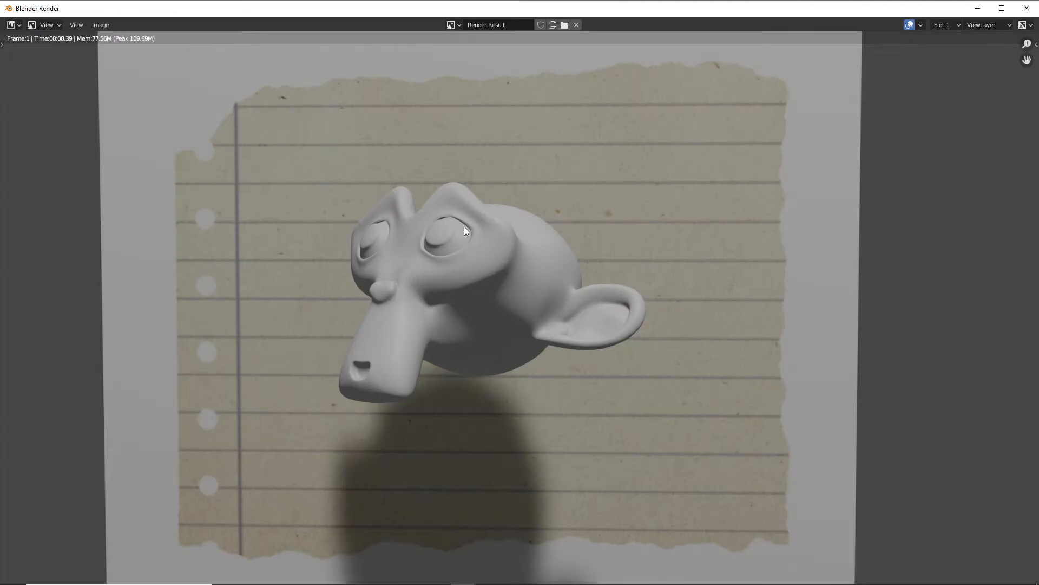
key(F12)
click(1027, 9)
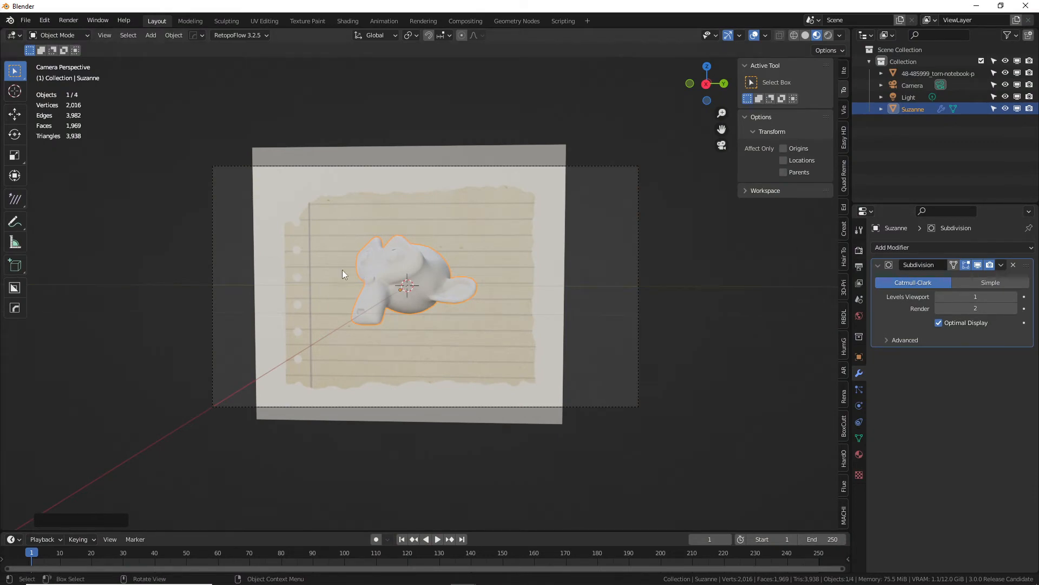
Enable Freestyle in the render settings and render the frame to check the outlines on the monkey head.
click(859, 250)
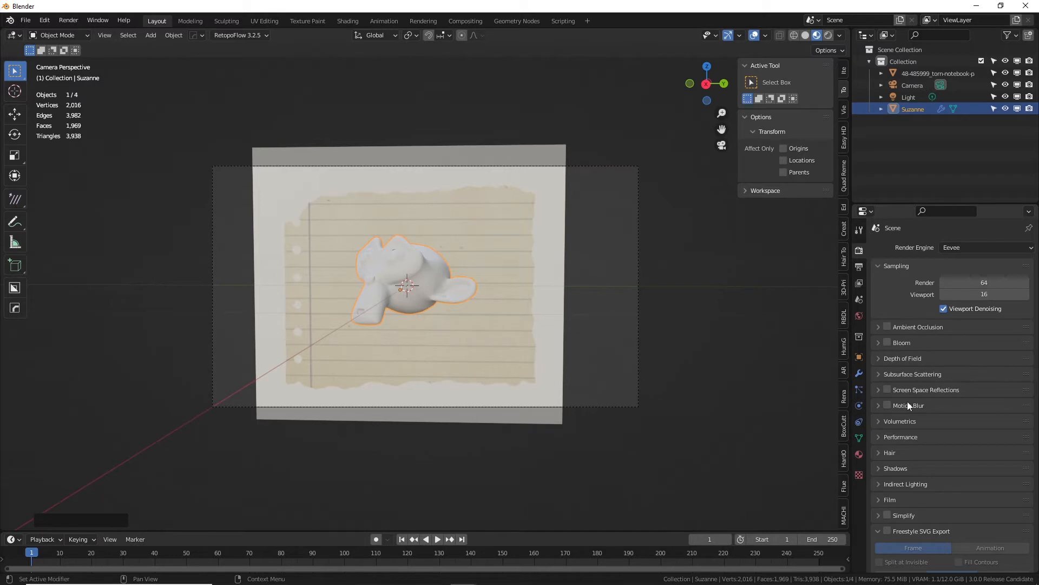
scroll(907, 401, down, 3)
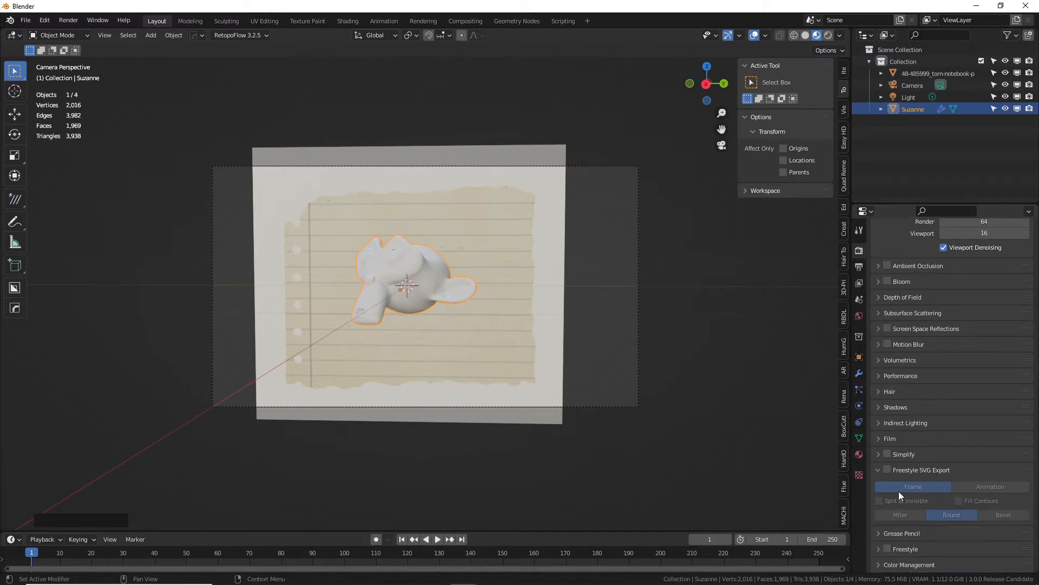
click(876, 549)
scroll(902, 525, down, 2)
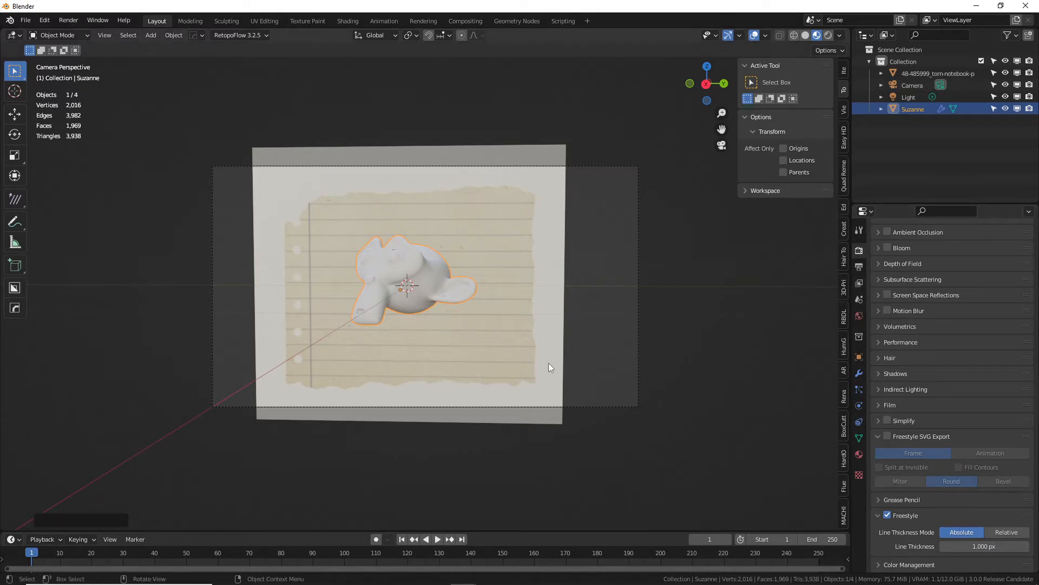
key(F12)
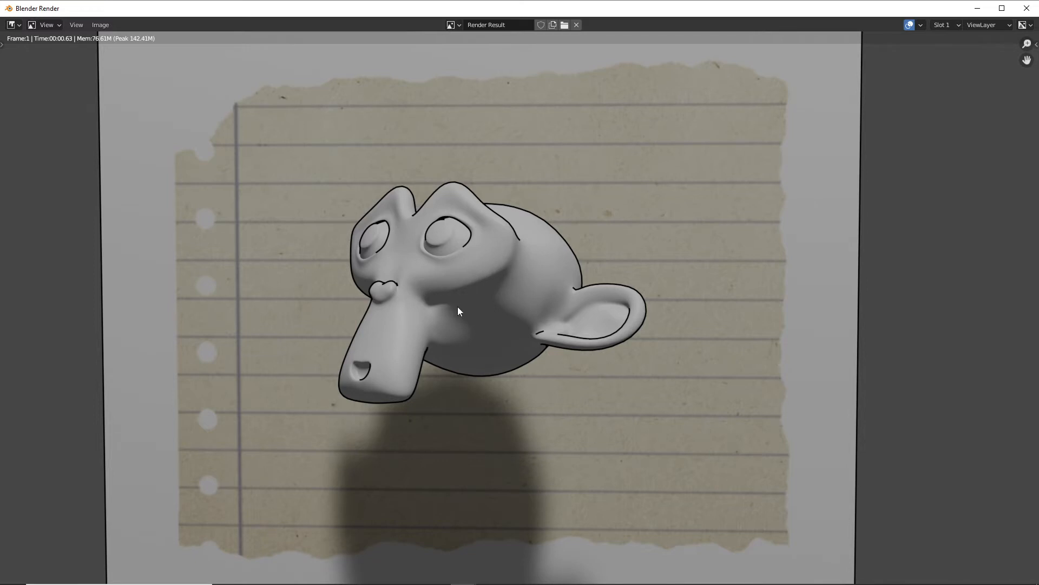
click(1027, 8)
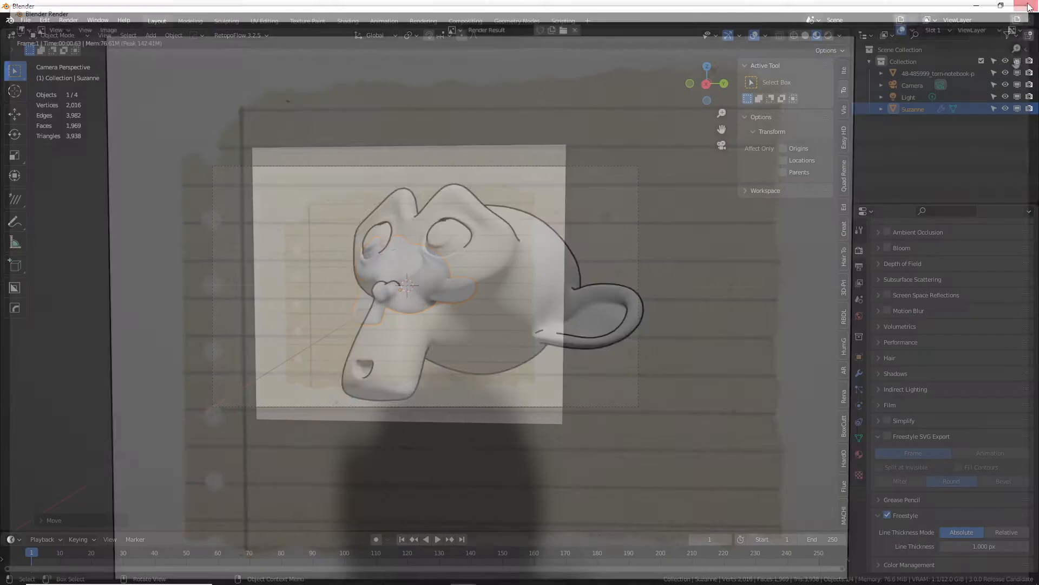
Select the monkey head instead of the notebook-paper plane and open its mesh in Edit Mode.
click(405, 268)
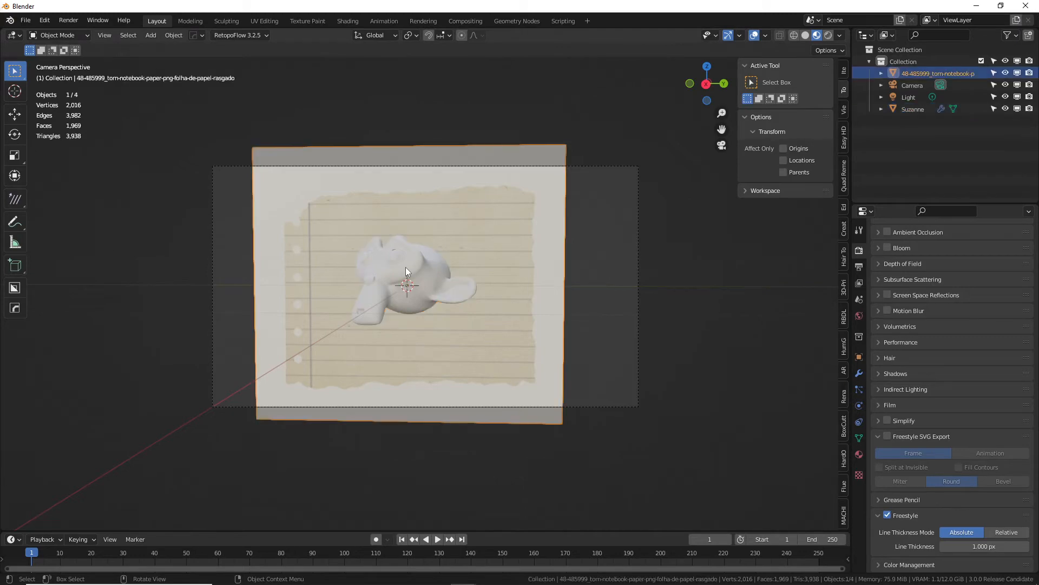
key(Tab)
click(412, 274)
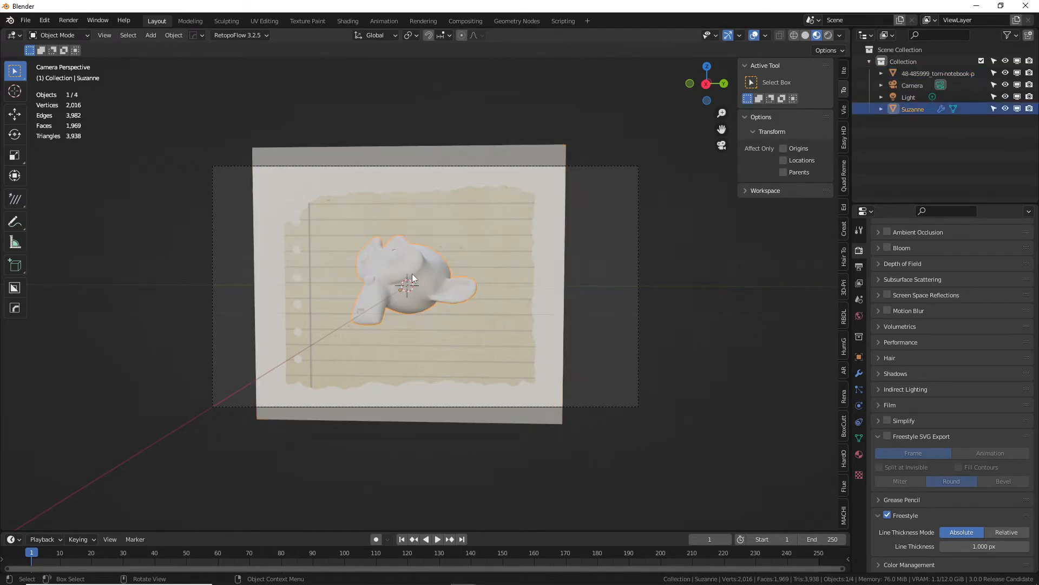
key(Tab)
click(404, 205)
scroll(421, 289, up, 6)
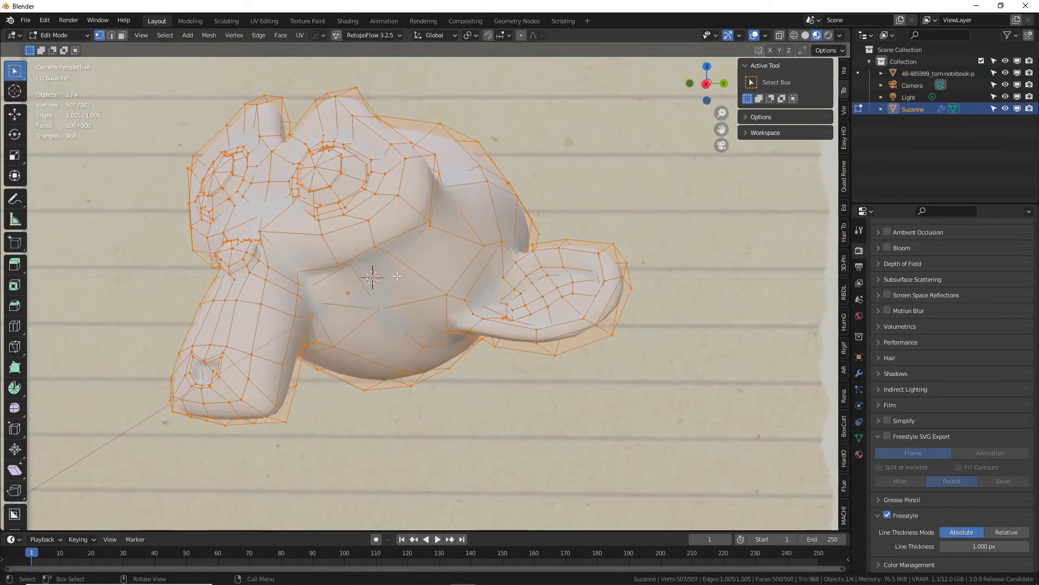
Select the edge path running just beneath and around the outer side of the larger eye and mark it as Freestyle edges.
key(2)
click(298, 233)
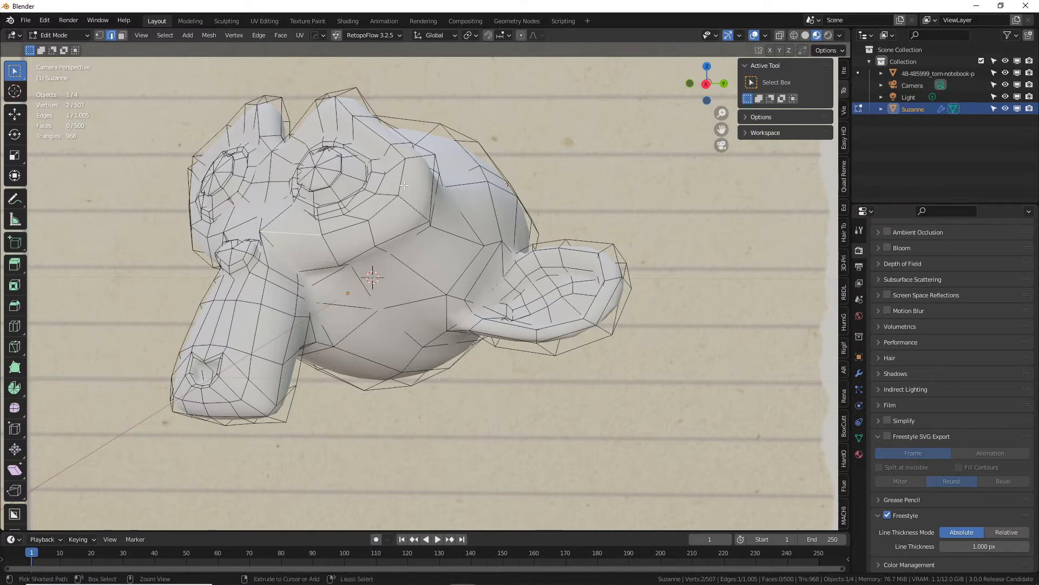
ctrl+click(395, 207)
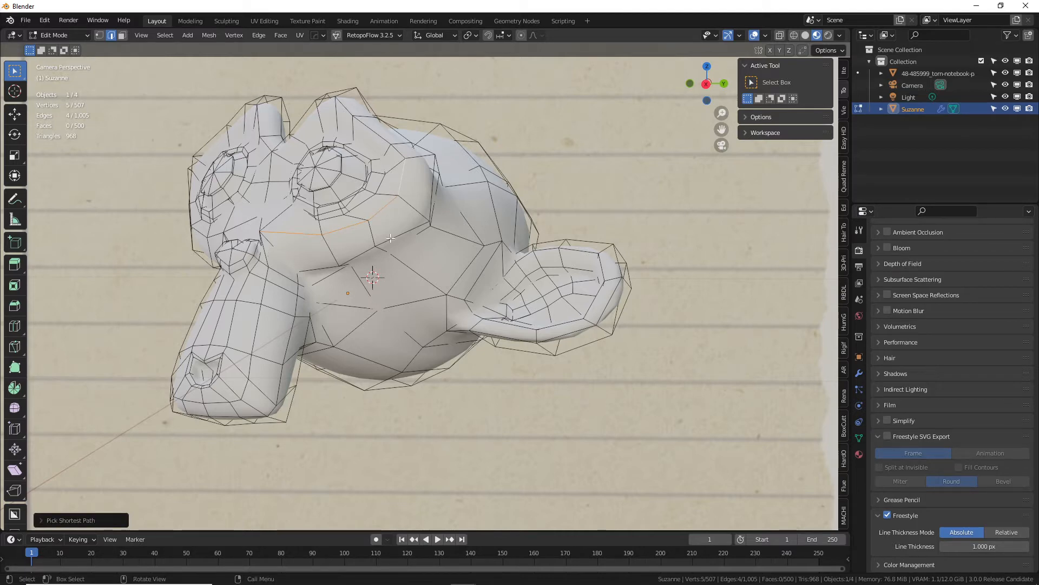
key(ctrl+e)
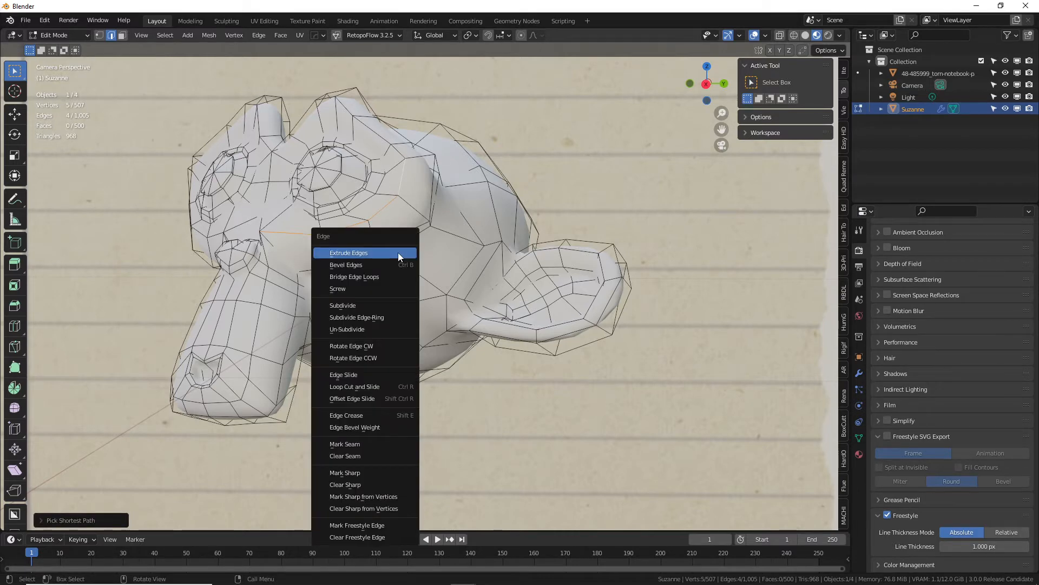
click(254, 35)
mouse_move(281, 35)
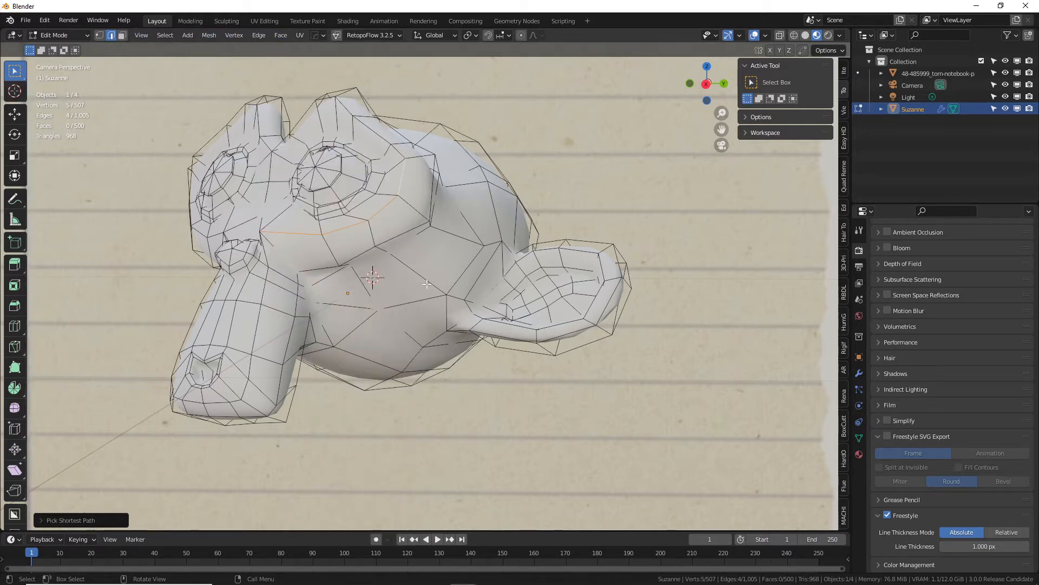
right_click(374, 211)
key(ctrl+e)
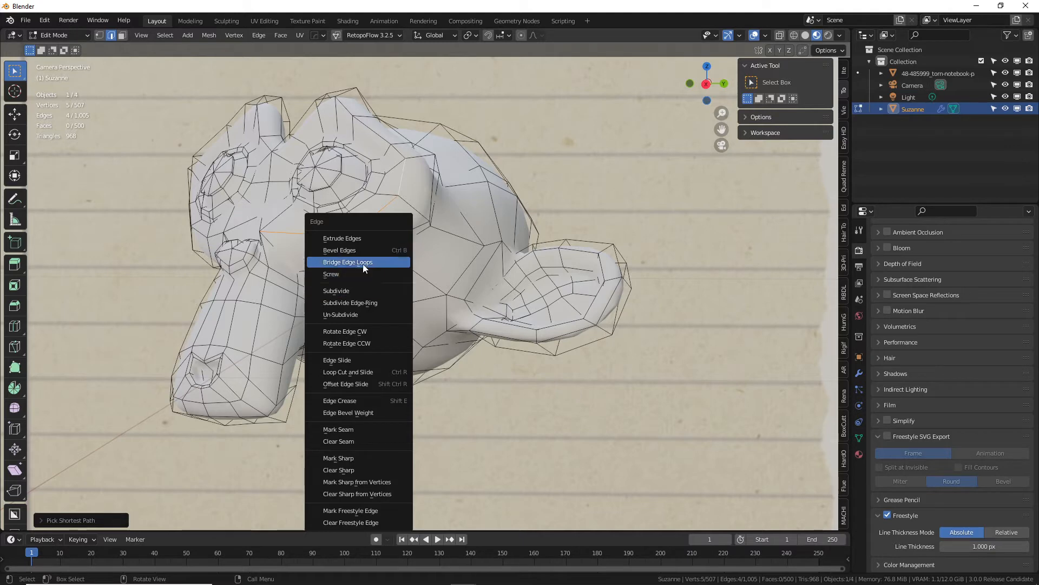
click(361, 510)
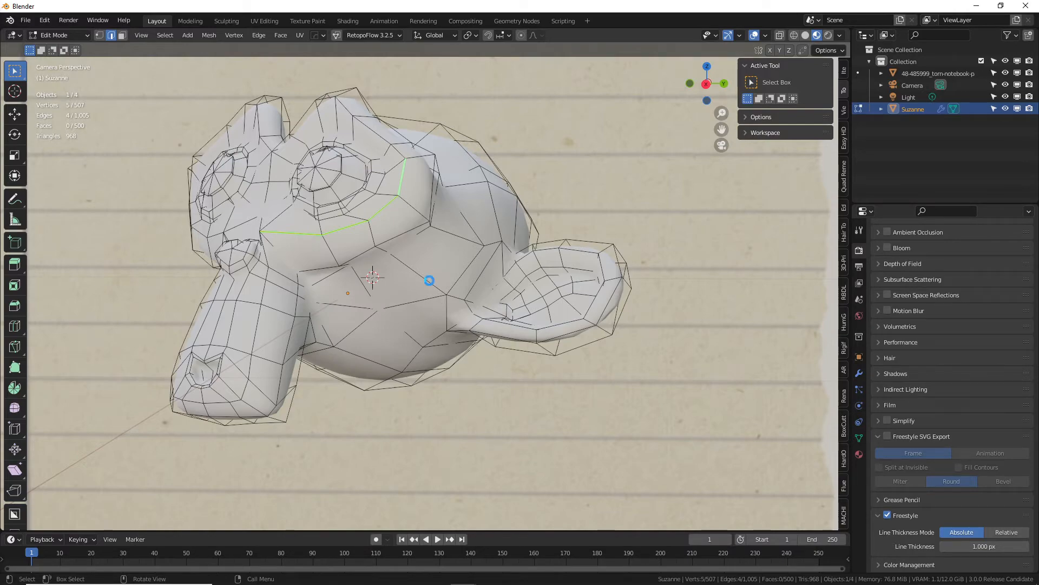
Render the frame to check the marked edges, close the render window and return the monkey head to Object Mode.
key(F12)
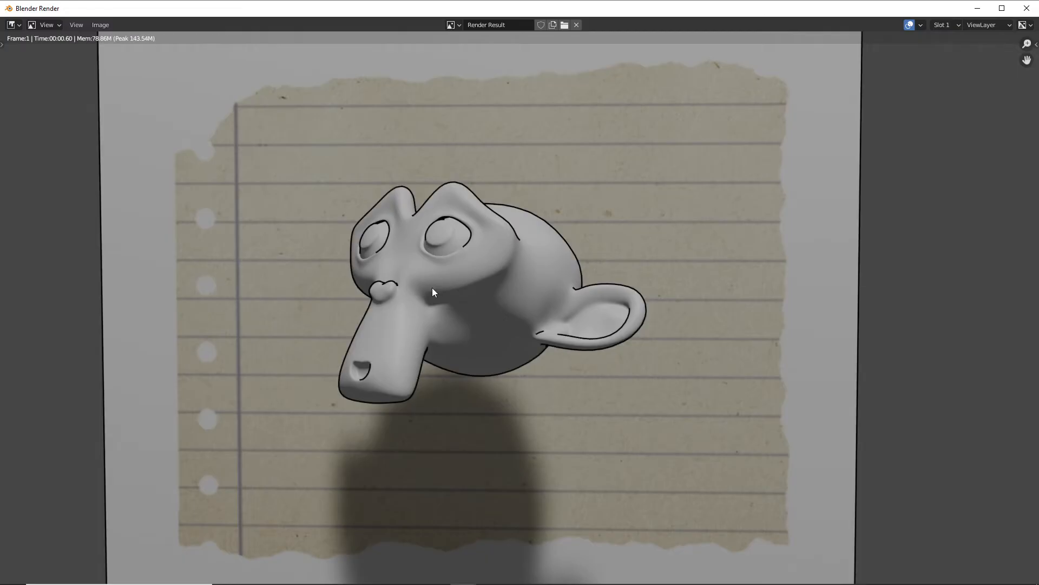
click(1027, 9)
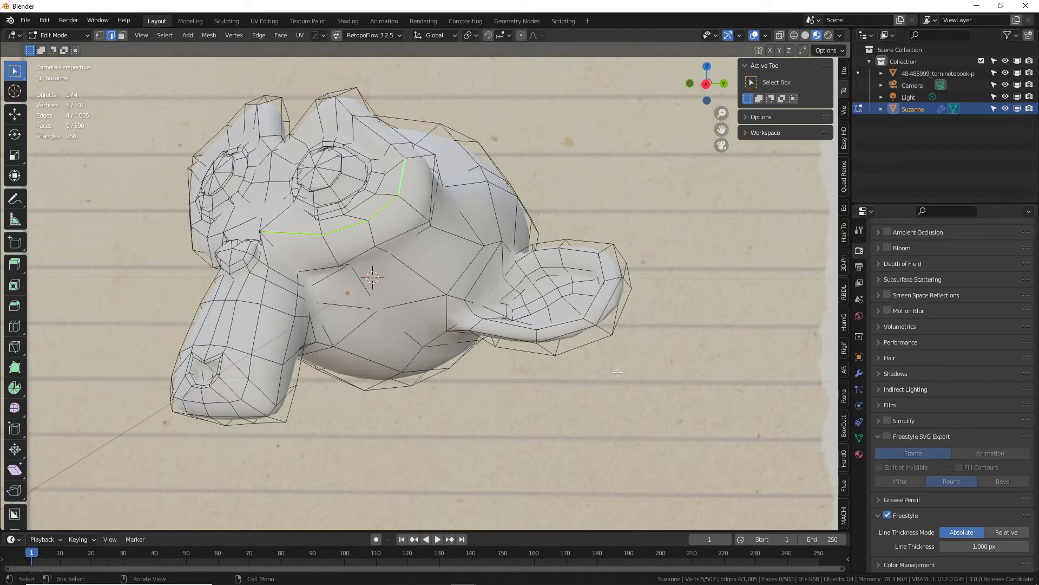
key(ctrl+Tab)
click(469, 183)
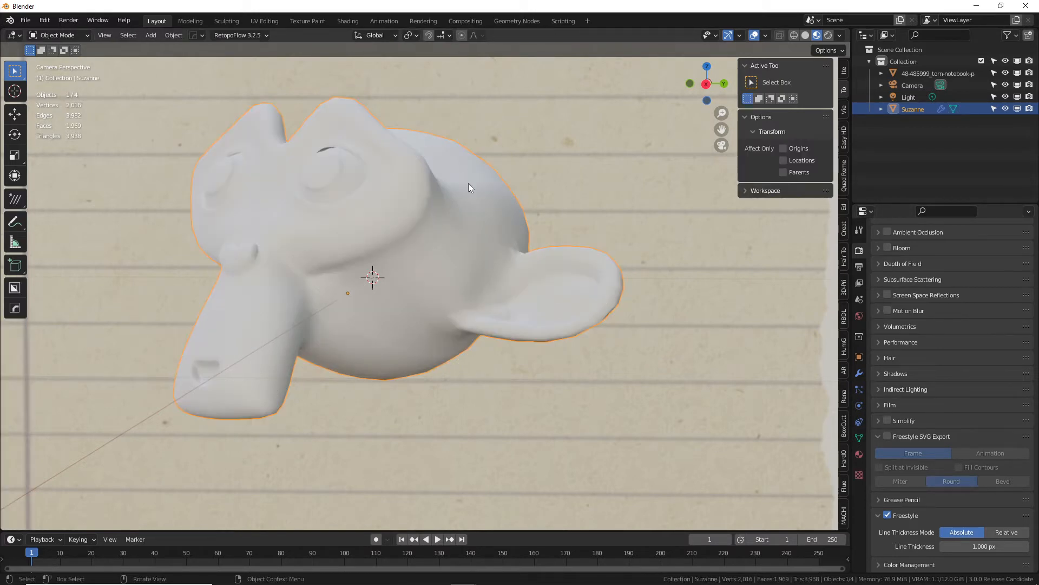
Enable Edge Mark among the edge types of the view layer's Freestyle line set and render the frame to check the marked edges.
click(860, 283)
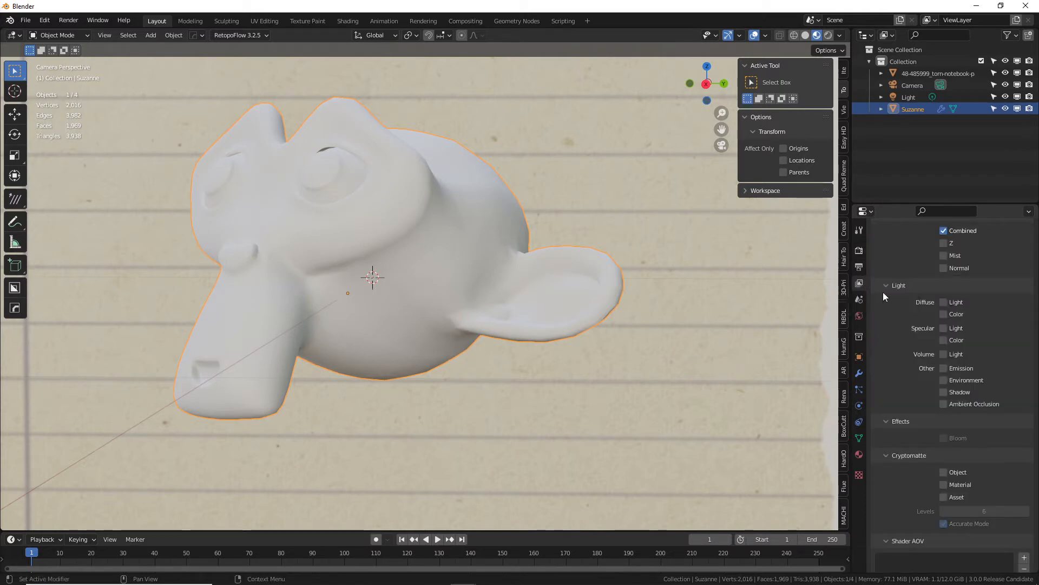
scroll(888, 344, down, 5)
scroll(885, 346, down, 5)
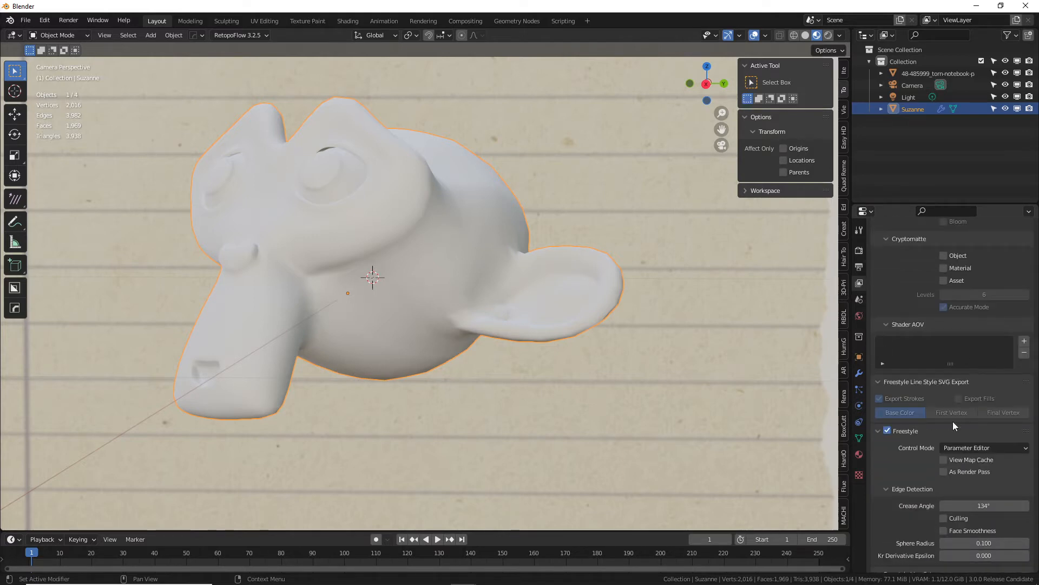
scroll(898, 368, down, 6)
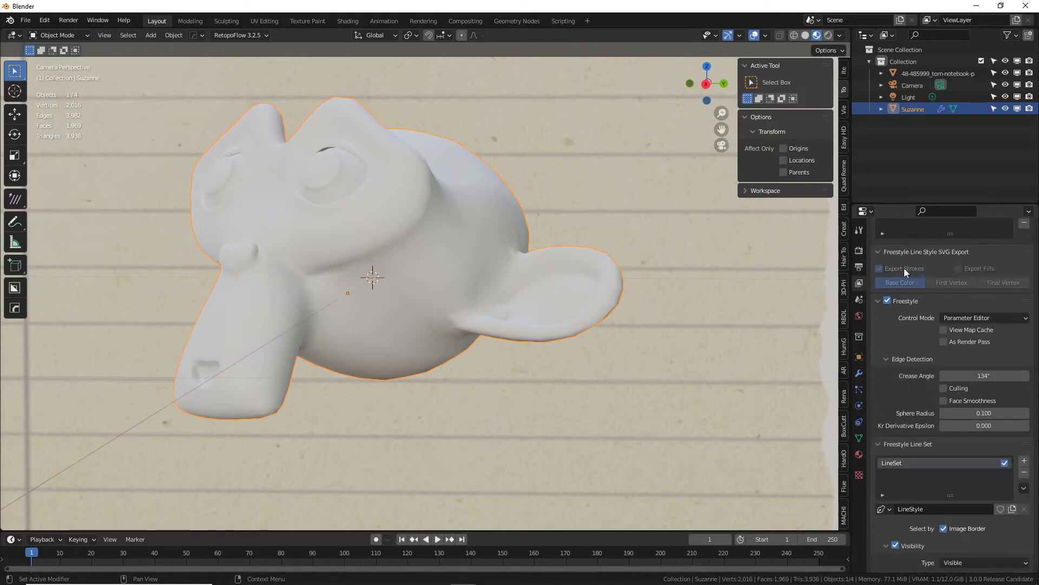
scroll(908, 281, down, 5)
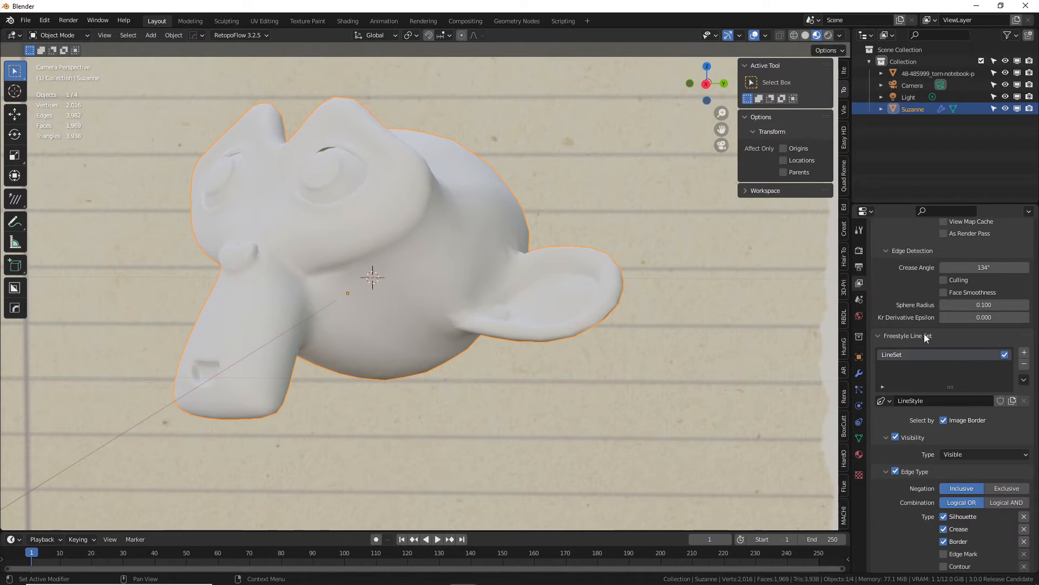
scroll(920, 374, down, 2)
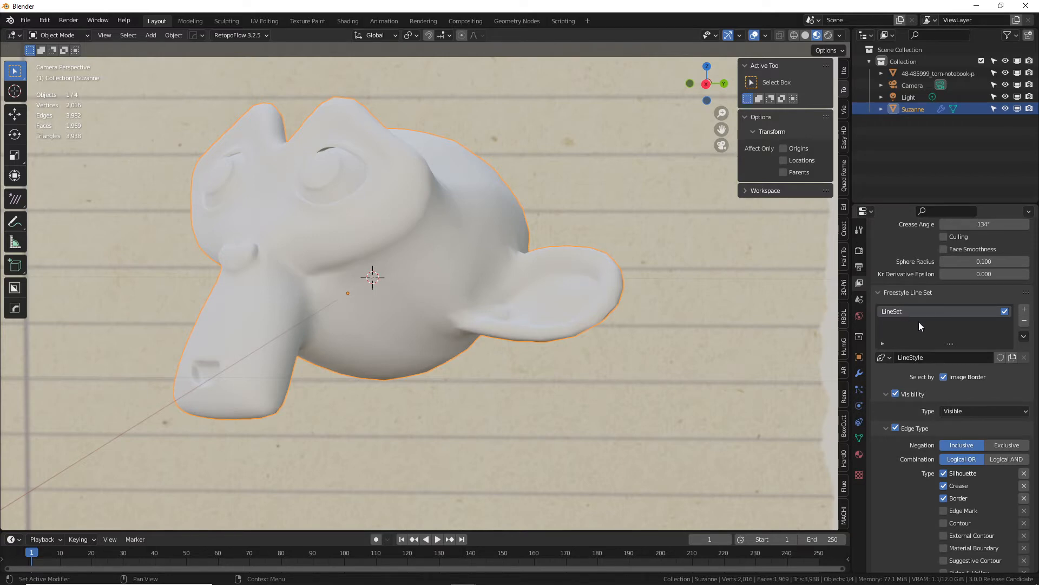
scroll(921, 331, down, 2)
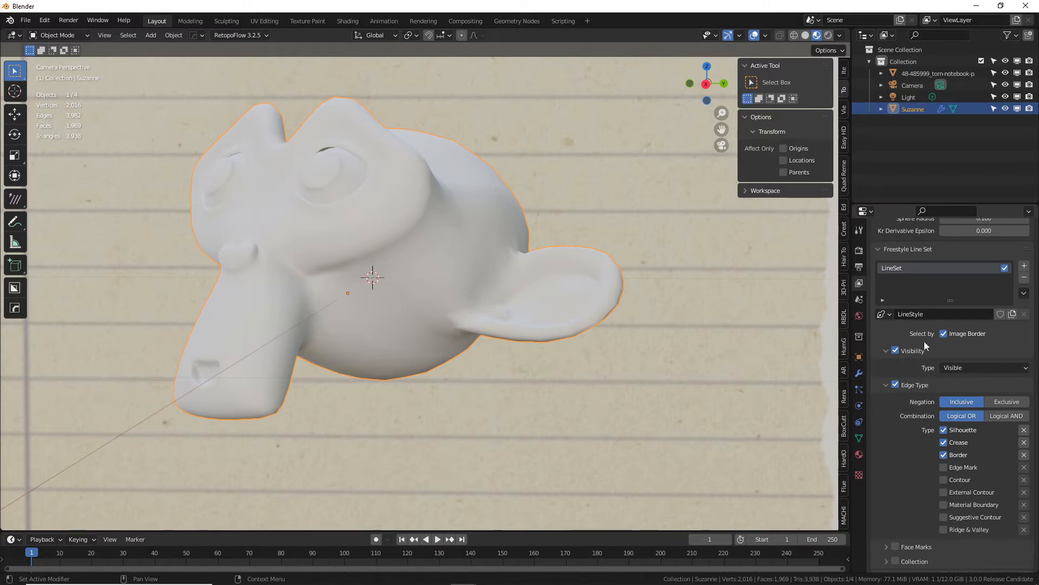
click(944, 467)
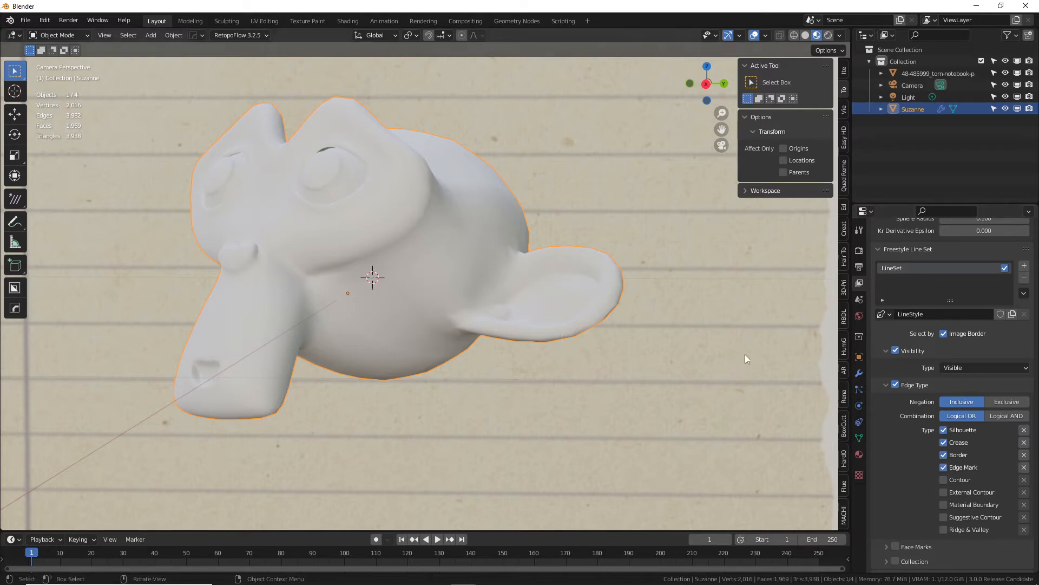
key(F12)
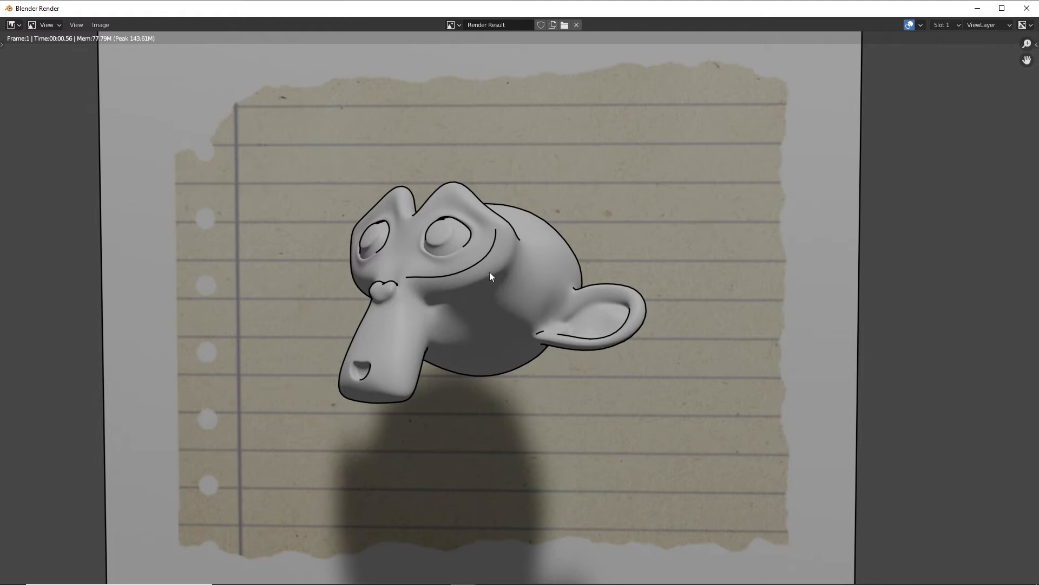
click(1027, 8)
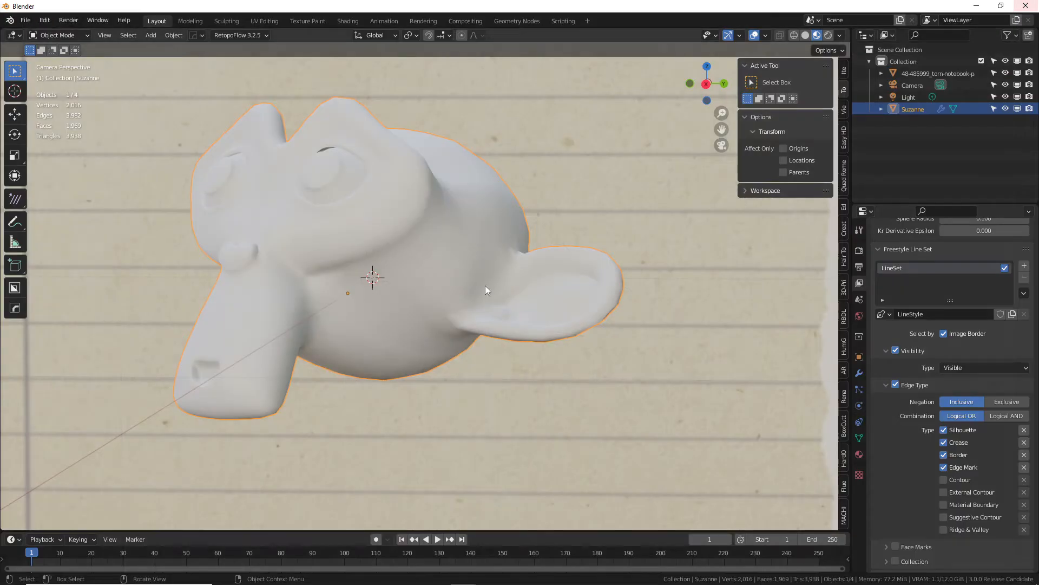
Reopen the monkey head's mesh in Edit Mode and clear the Freestyle marking from the edge path beneath the eye.
click(352, 245)
click(368, 239)
key(Tab)
click(295, 233)
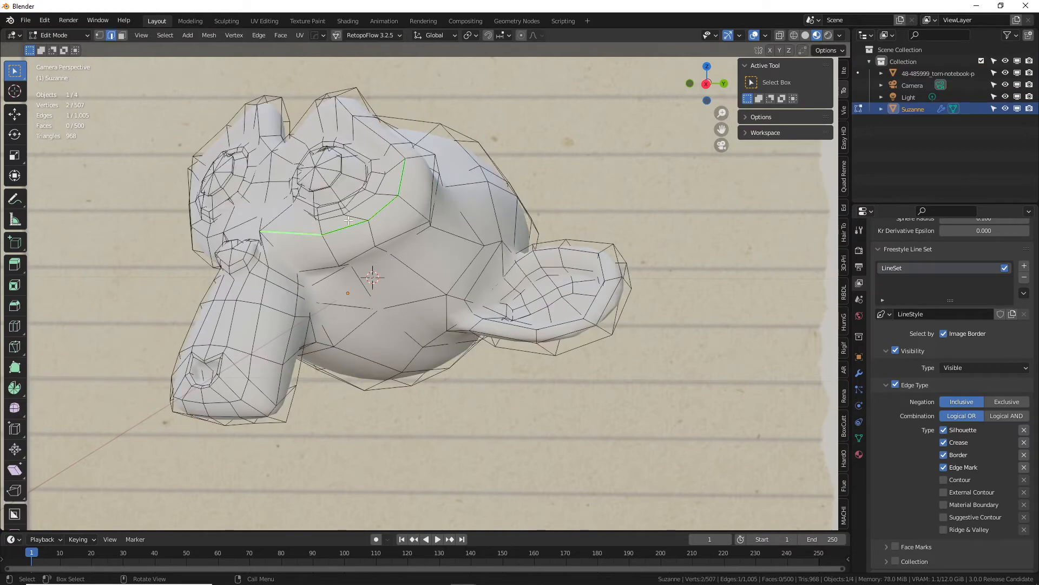
ctrl+click(401, 184)
key(ctrl+e)
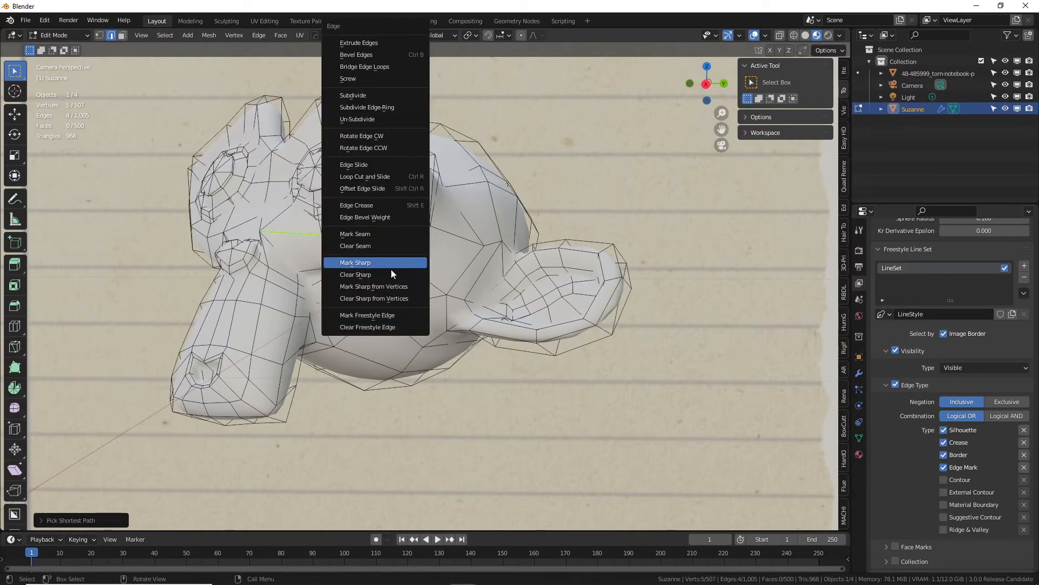
click(369, 328)
Mark the edge path along the lower outer crease of the eye socket as Freestyle edges and render the frame to check it.
click(306, 270)
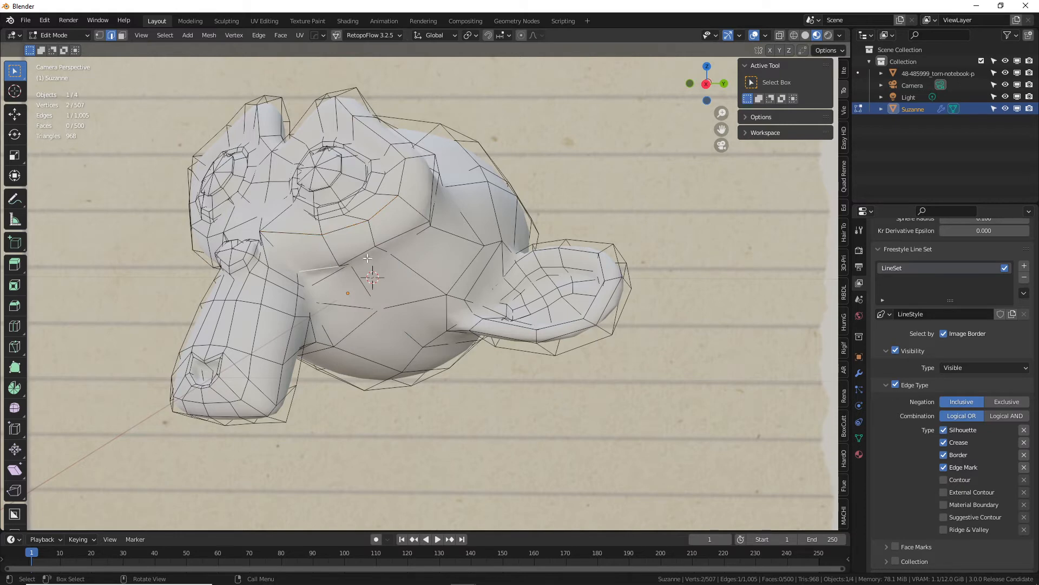
ctrl+click(430, 200)
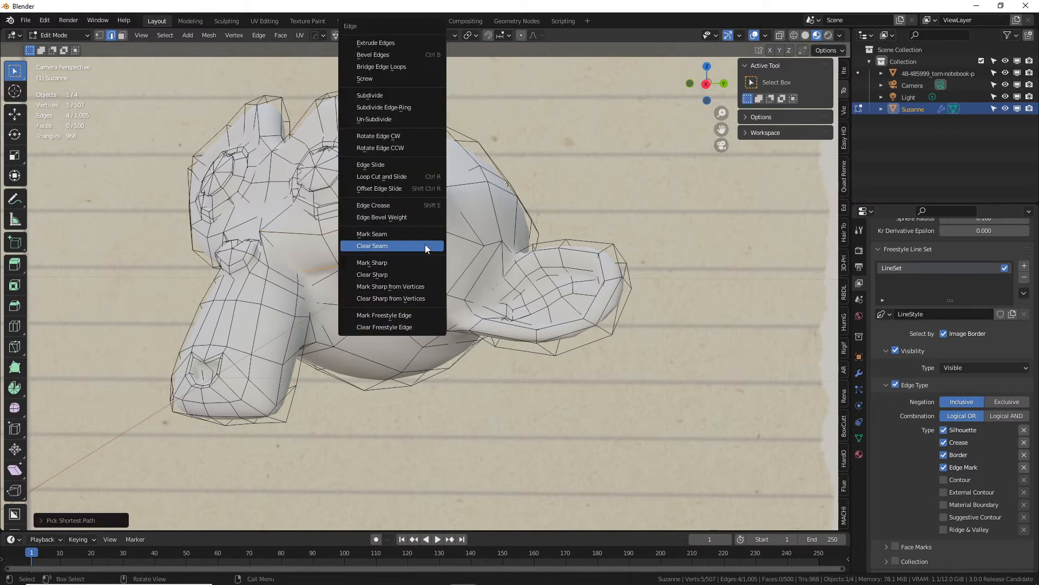
key(ctrl+e)
click(398, 315)
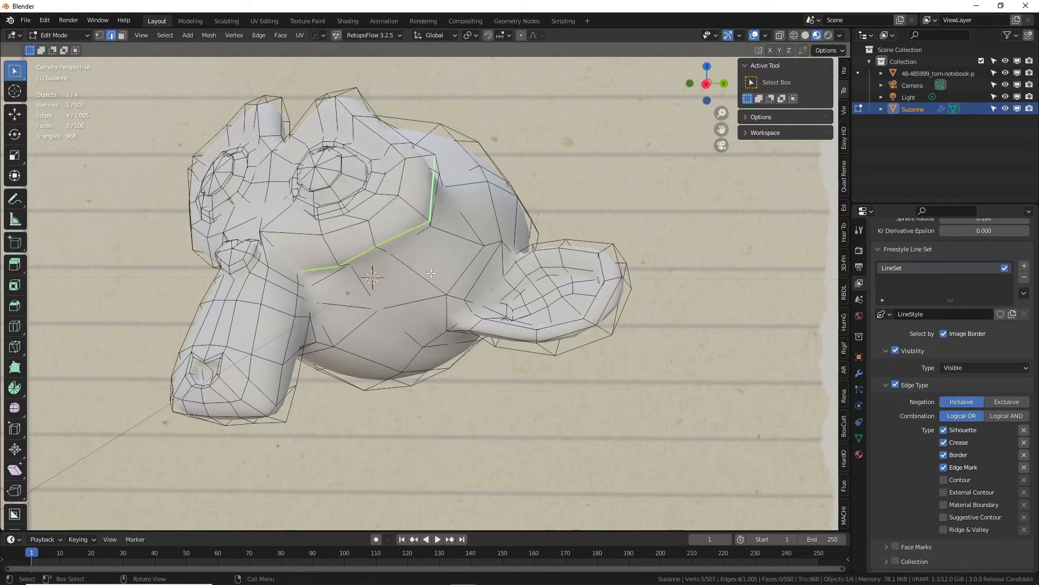
key(KP_0)
key(F12)
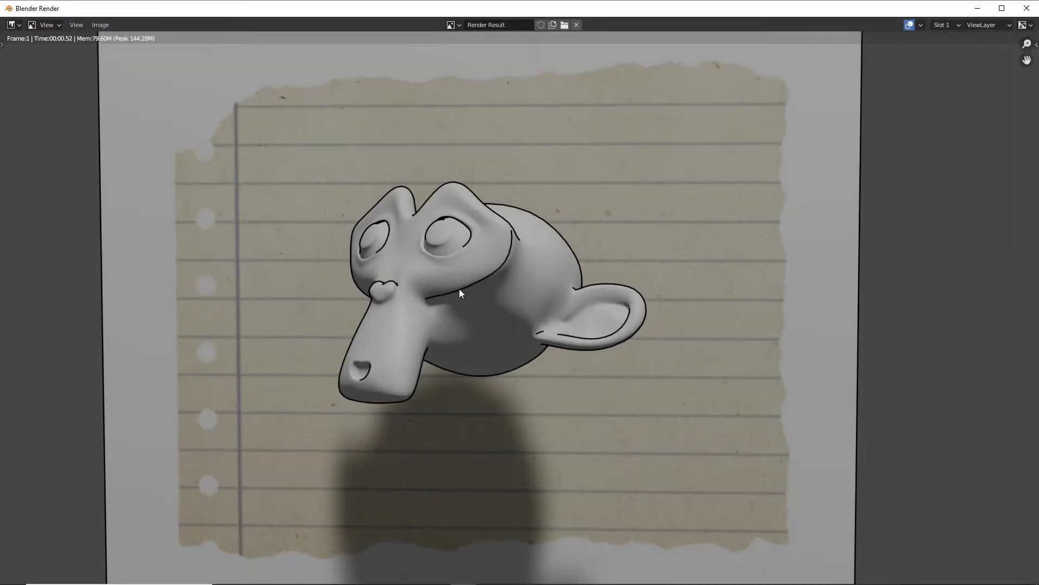
click(1027, 8)
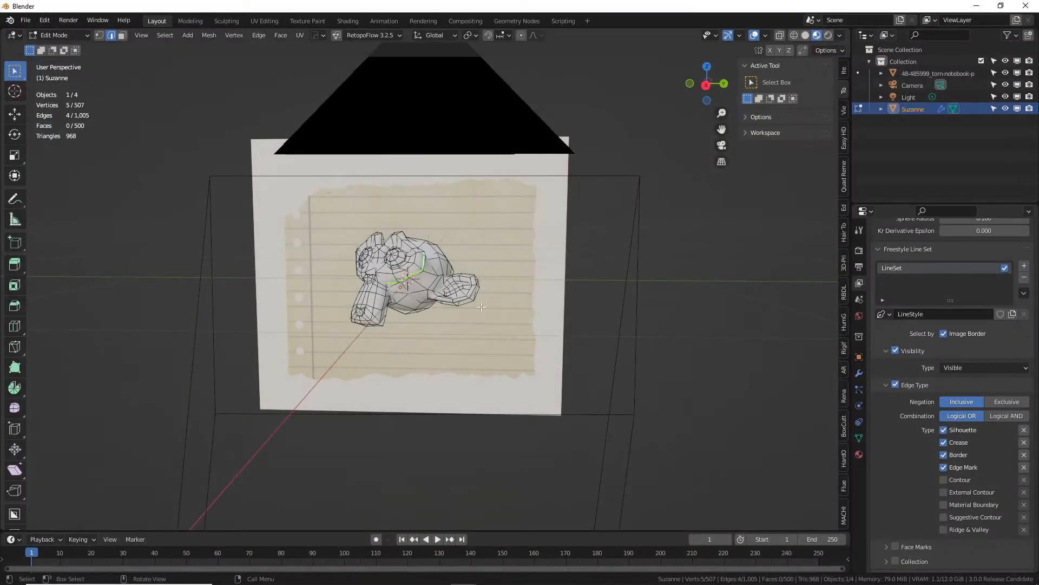
Return the monkey head to Object Mode.
scroll(383, 296, up, 4)
key(Tab)
click(434, 199)
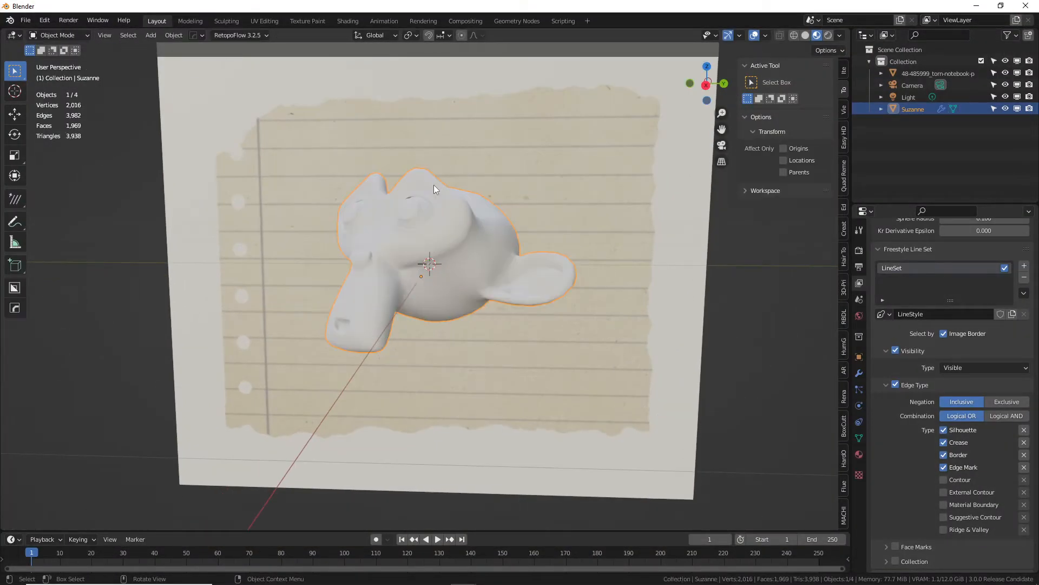
middle_drag(434, 184, 473, 240)
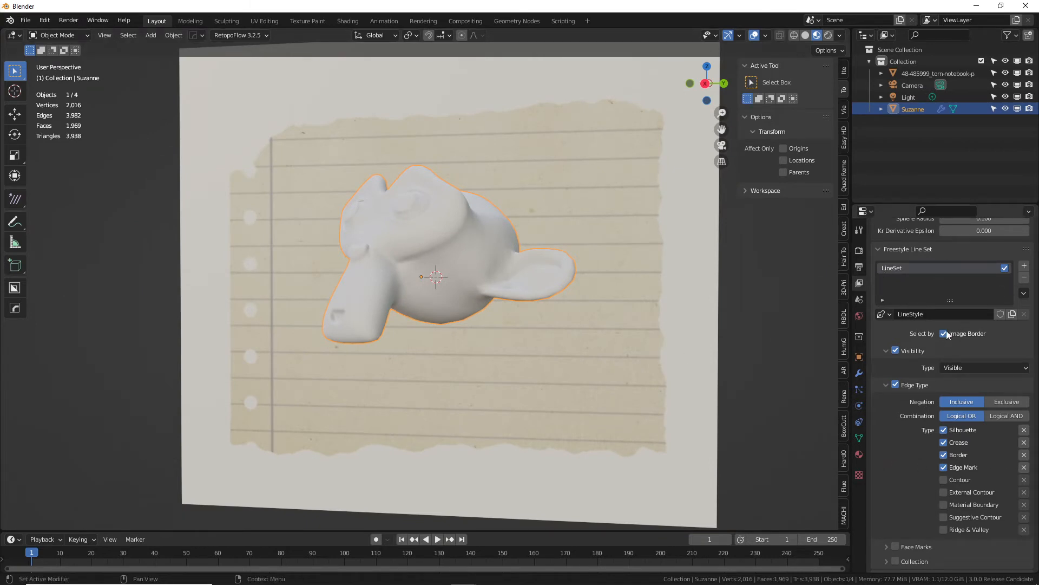
Set the base thickness of the Freestyle line style to 1.8.
scroll(949, 368, down, 4)
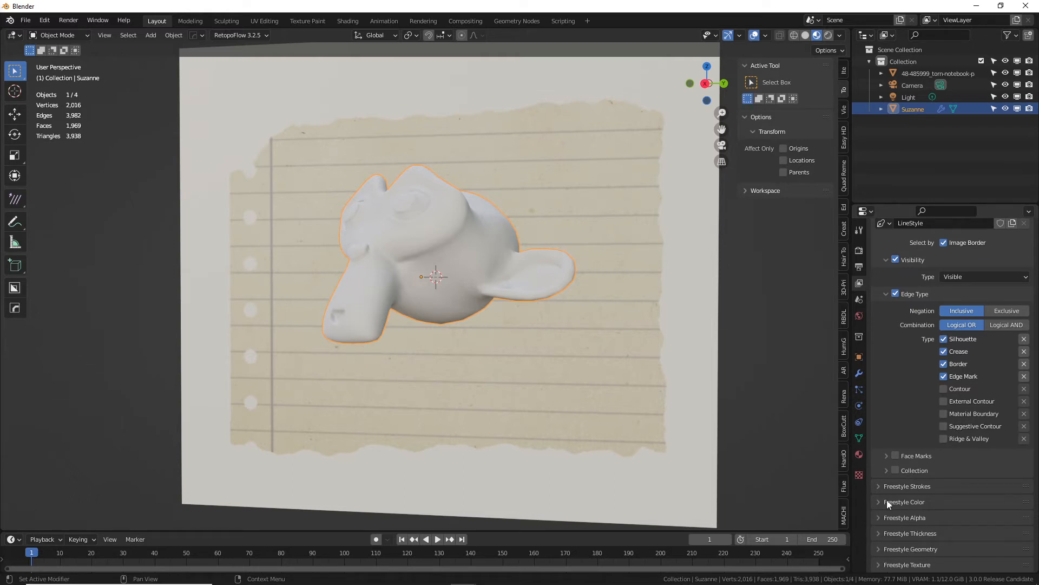
click(878, 486)
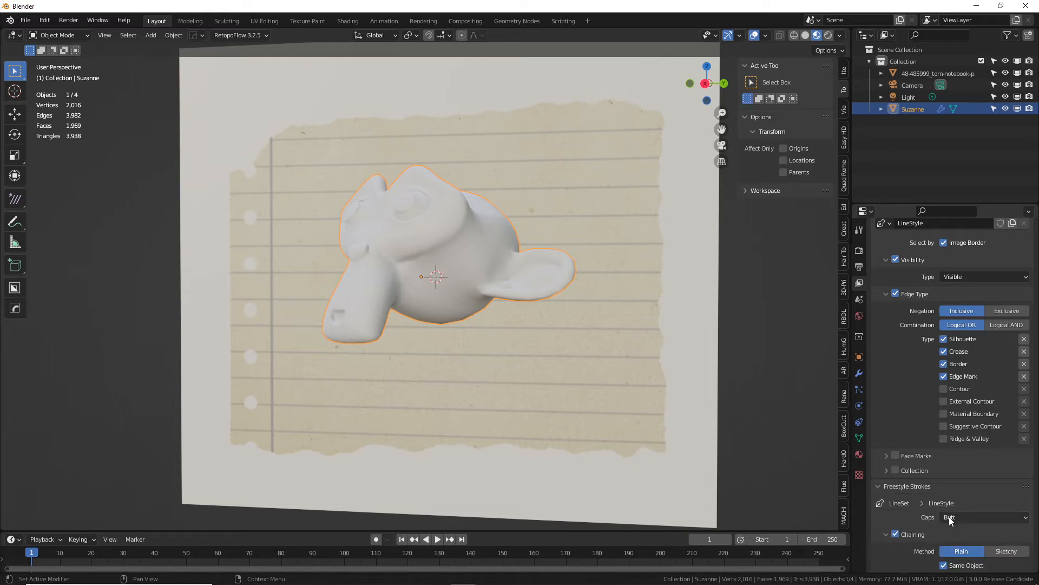
scroll(969, 499, down, 4)
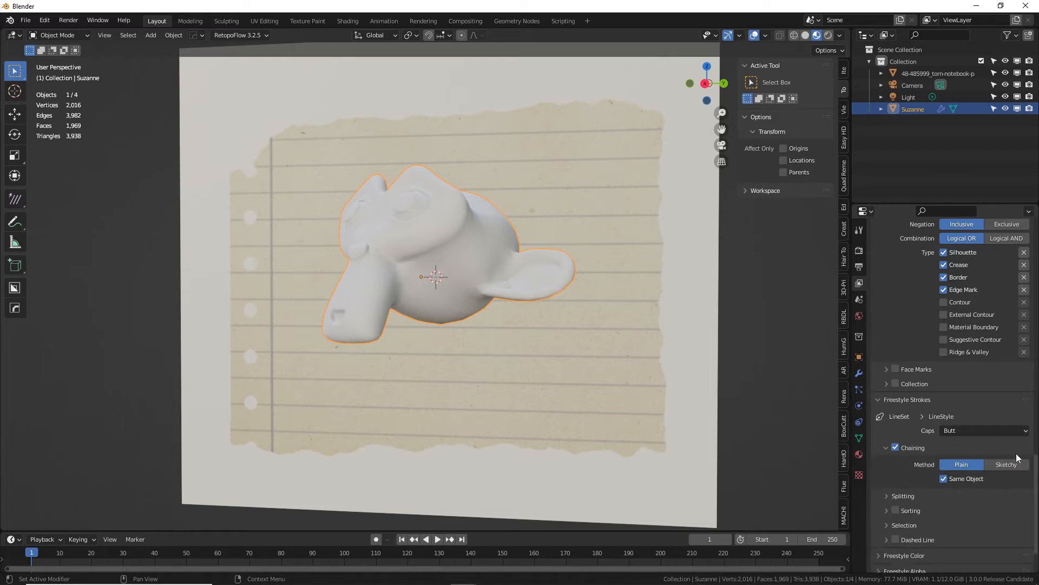
click(1001, 429)
scroll(877, 501, down, 2)
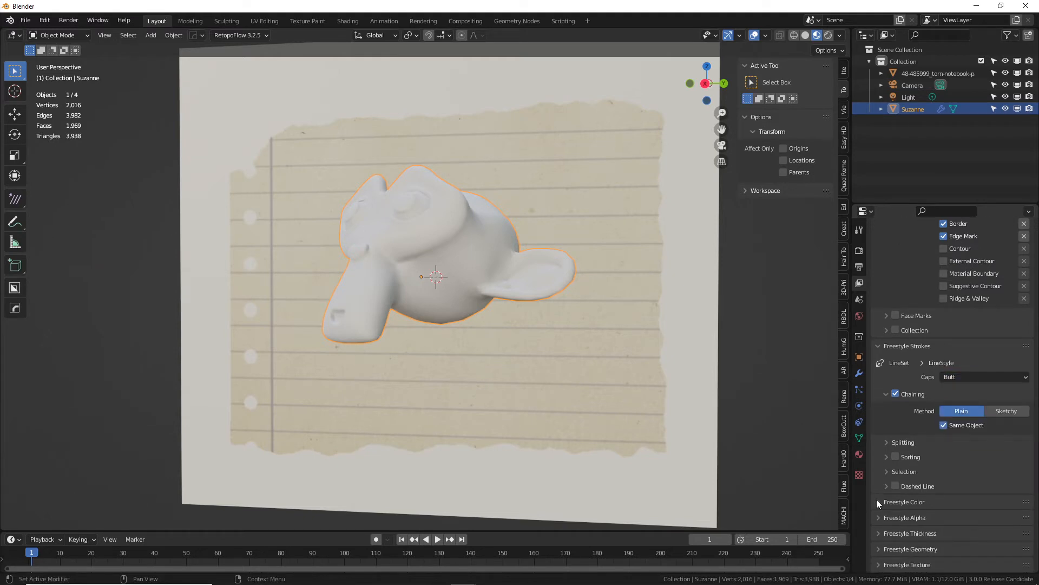
click(880, 535)
scroll(938, 482, down, 2)
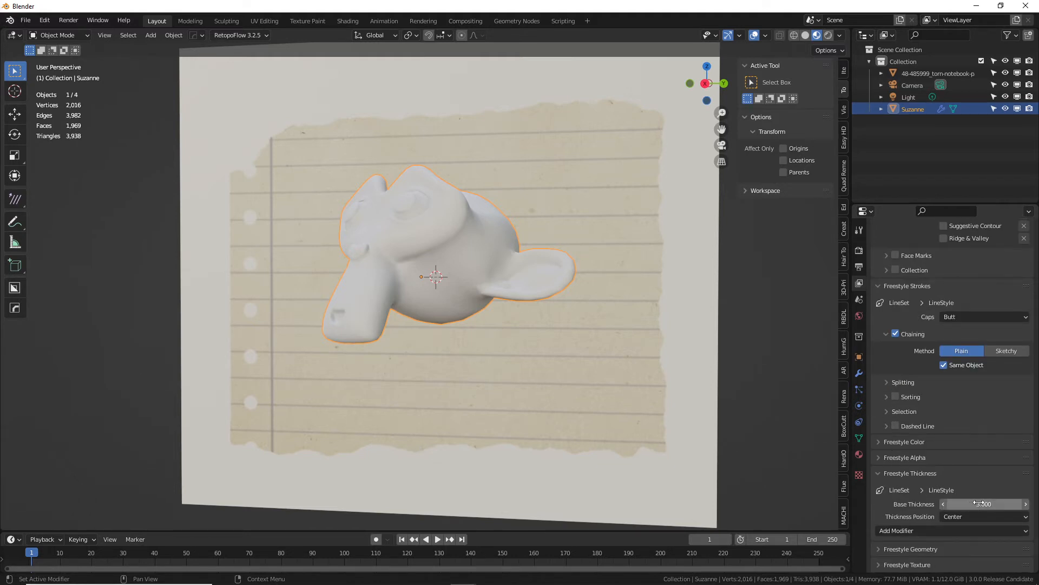
click(1018, 505)
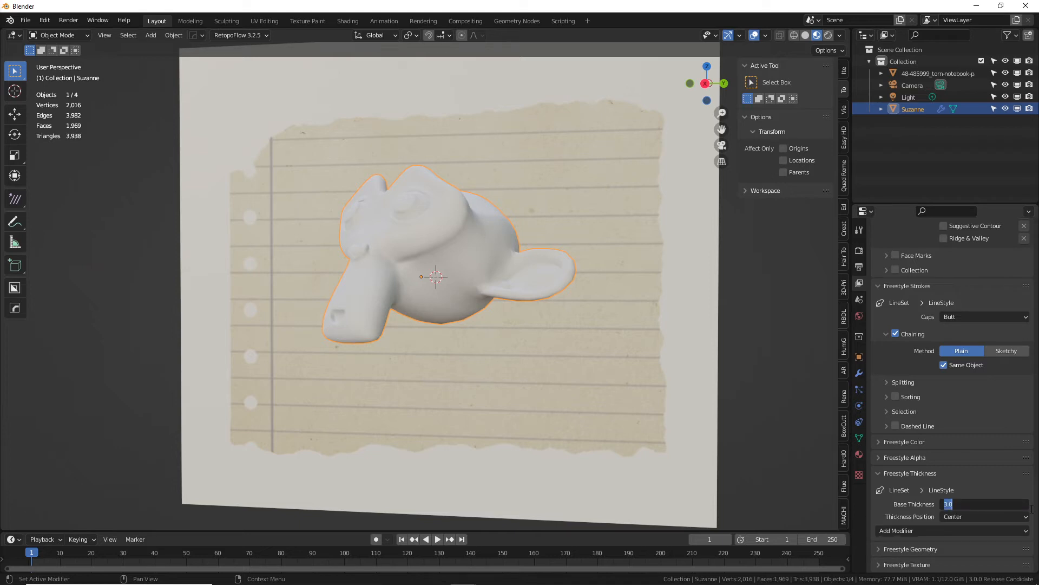
text(1.8)
key(Return)
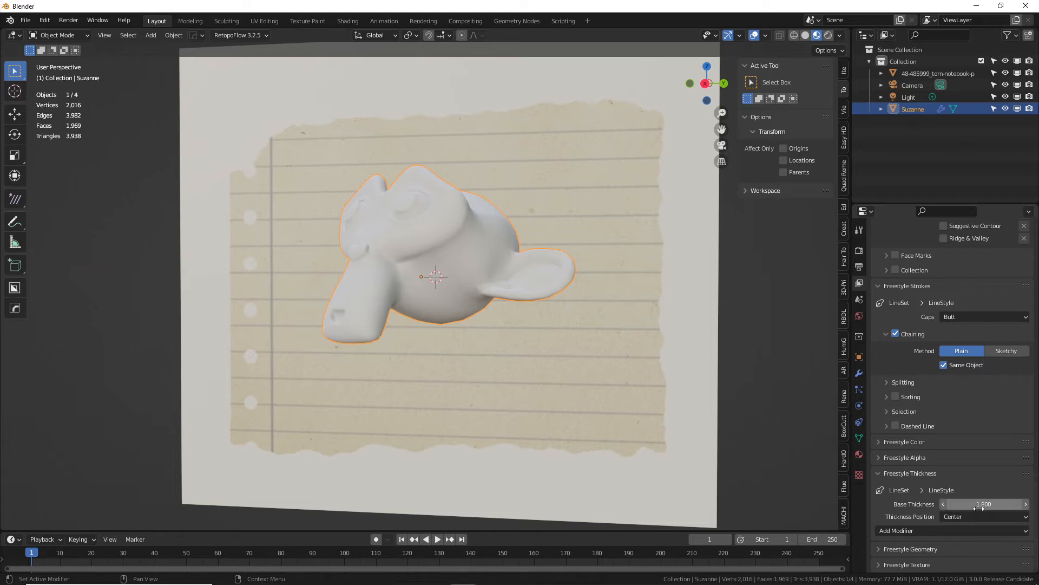
Add a Noise modifier with amplitude 1 to the Freestyle line thickness and render the frame to check the strokes.
click(951, 532)
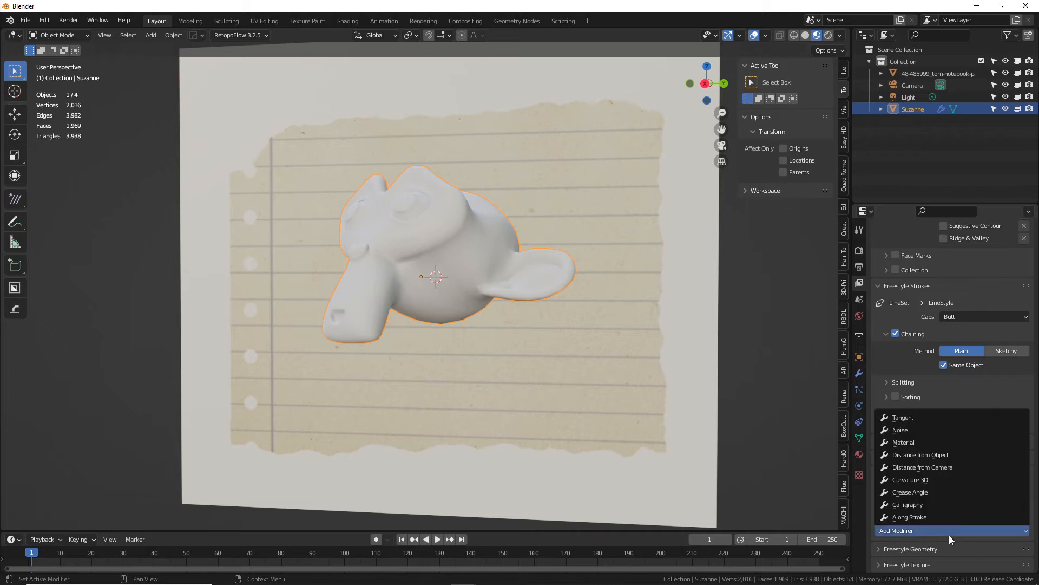
click(908, 430)
scroll(961, 502, down, 4)
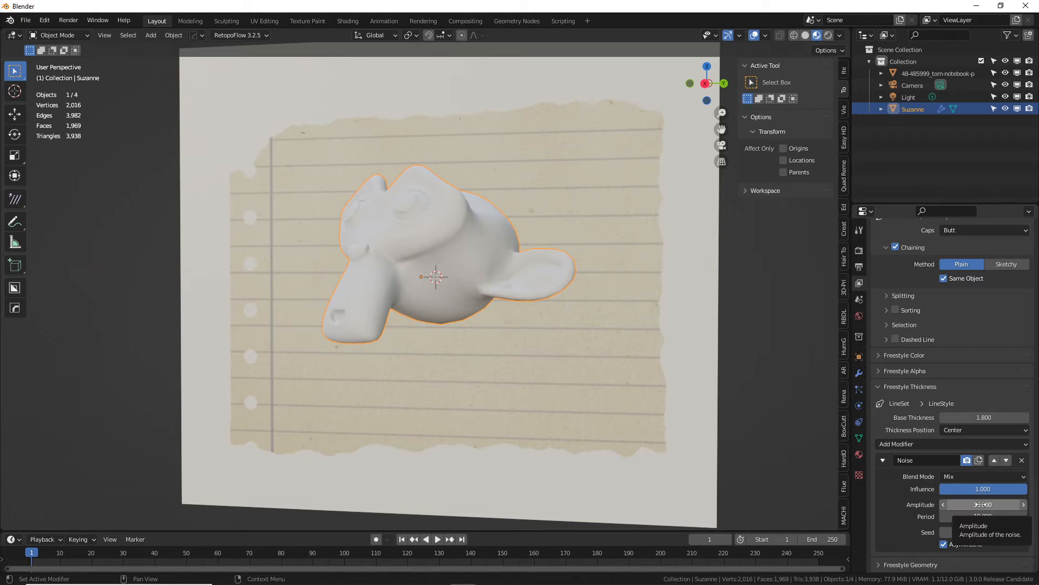
click(978, 504)
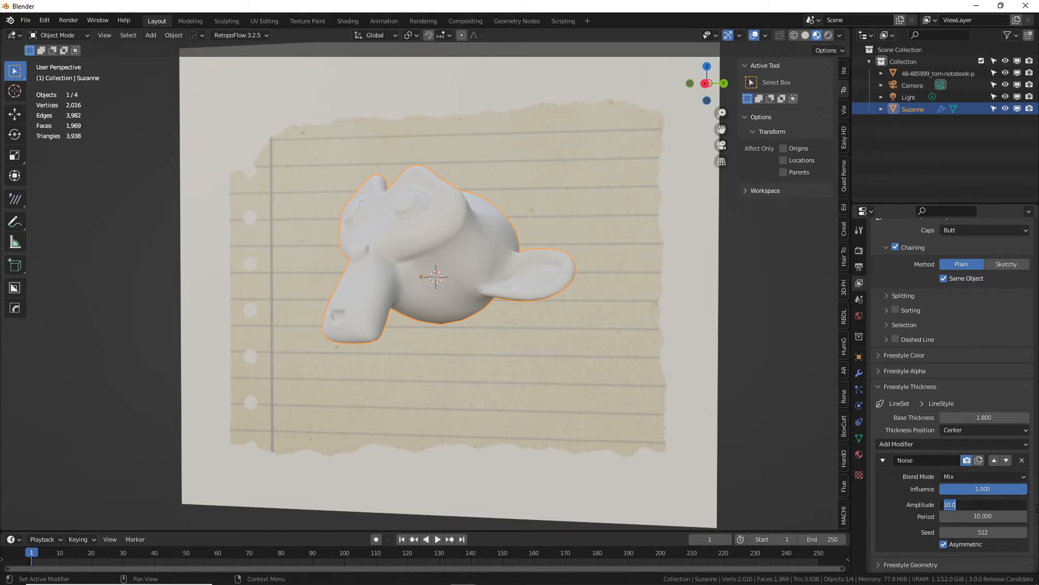
text(1)
key(Return)
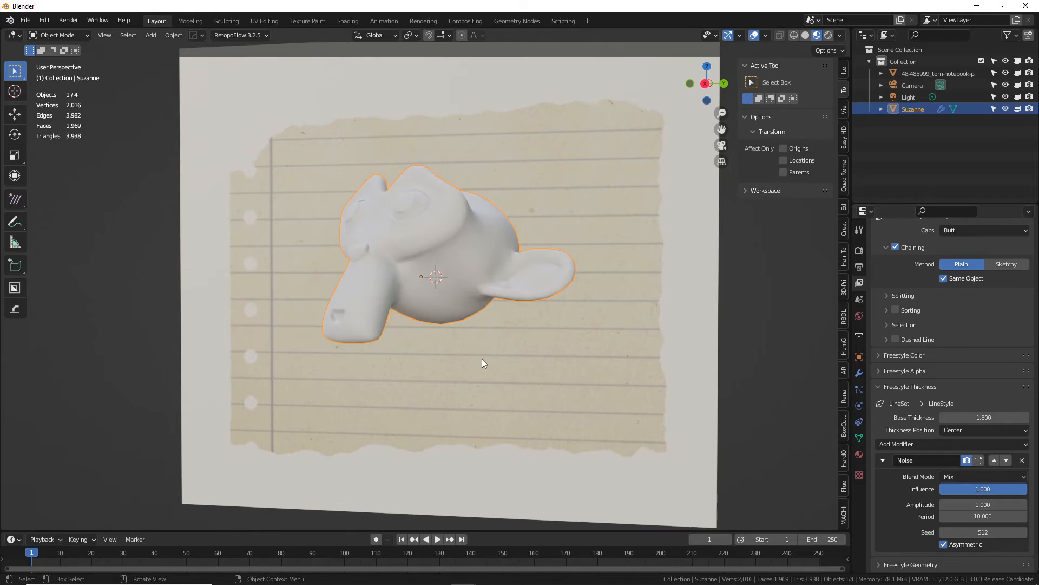
key(F12)
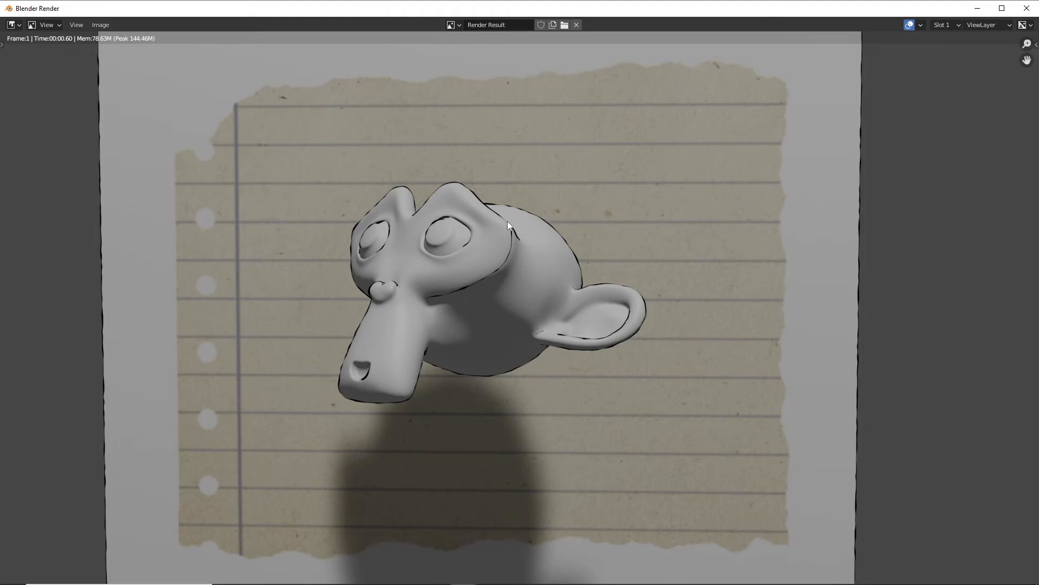
click(1026, 8)
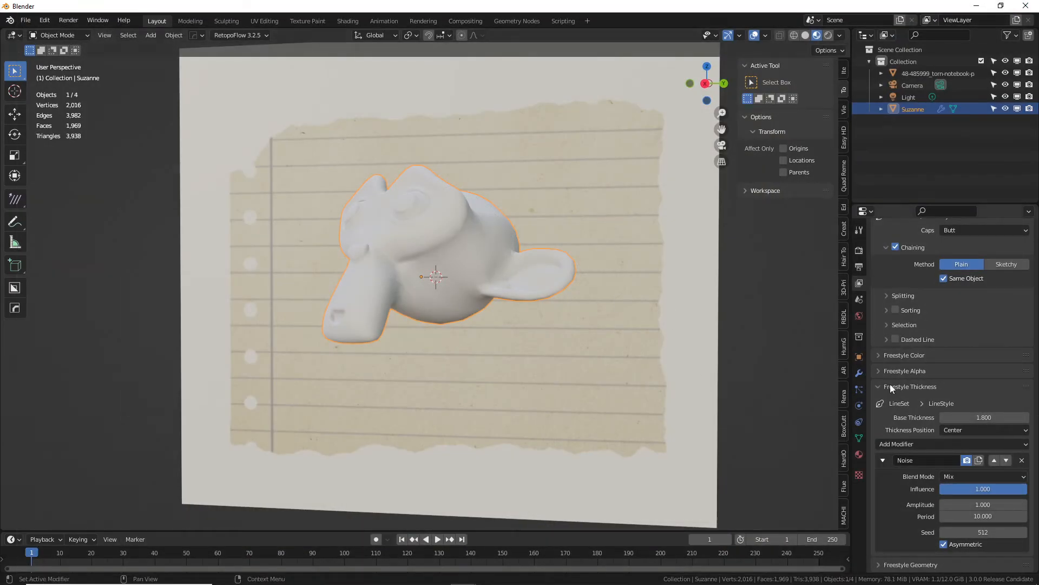
Create a new material on the monkey head and name it Transparent.
click(859, 453)
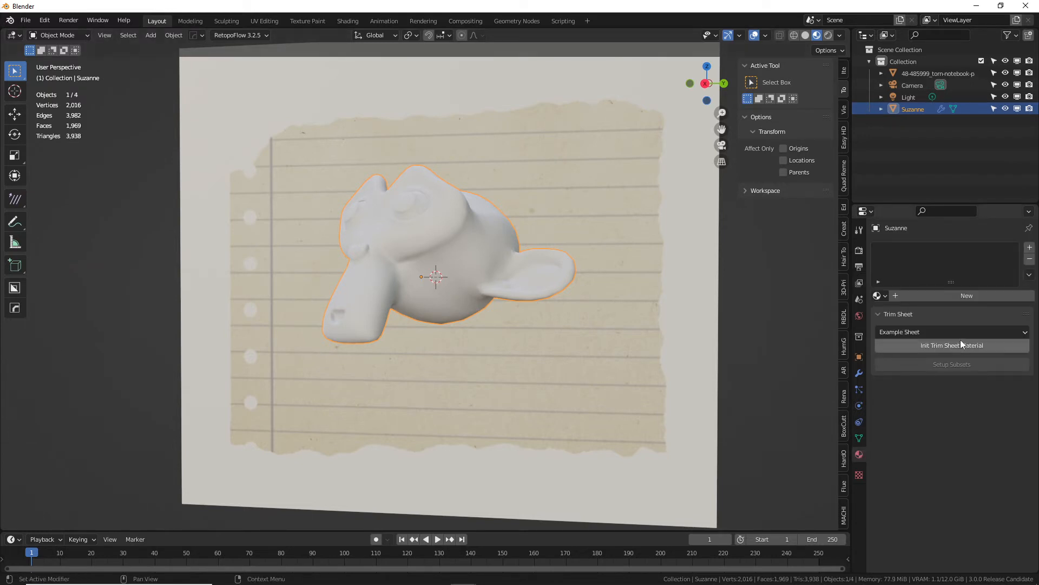
click(898, 295)
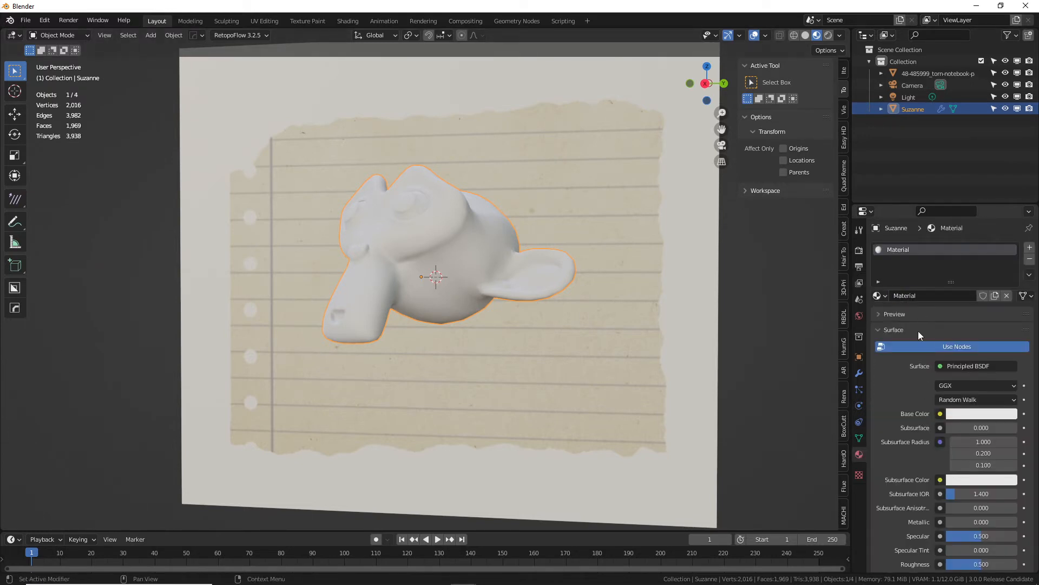
click(921, 296)
text(TRr)
key(BackSpace)
text(anspa)
key(BackSpace)
key(BackSpace)
key(BackSpace)
key(BackSpace)
key(BackSpace)
key(BackSpace)
text(ransparent)
key(Return)
Set the blend mode of the monkey head's Transparent material to Alpha Hashed.
scroll(975, 444, down, 12)
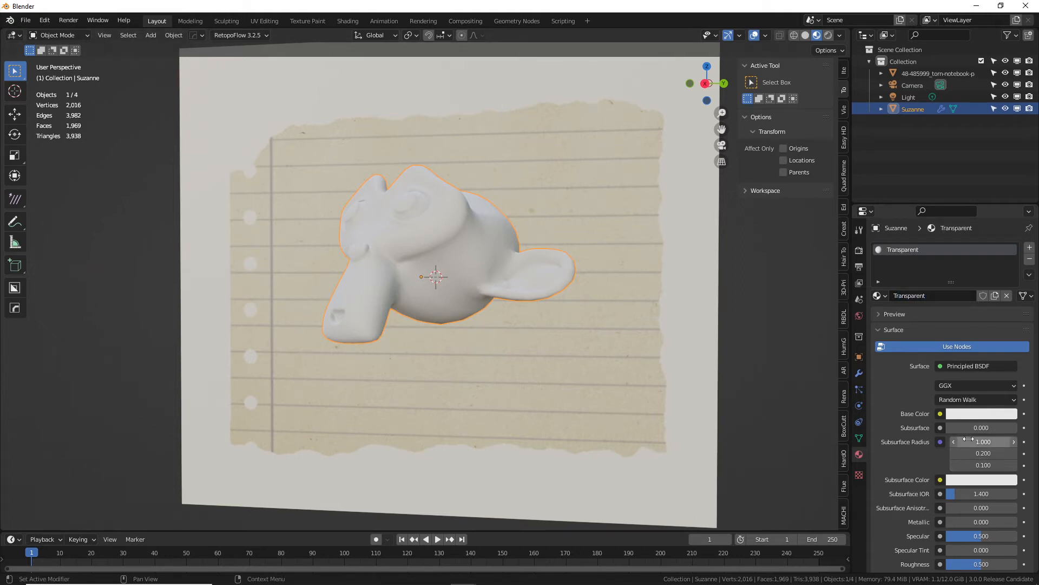
scroll(985, 466, down, 6)
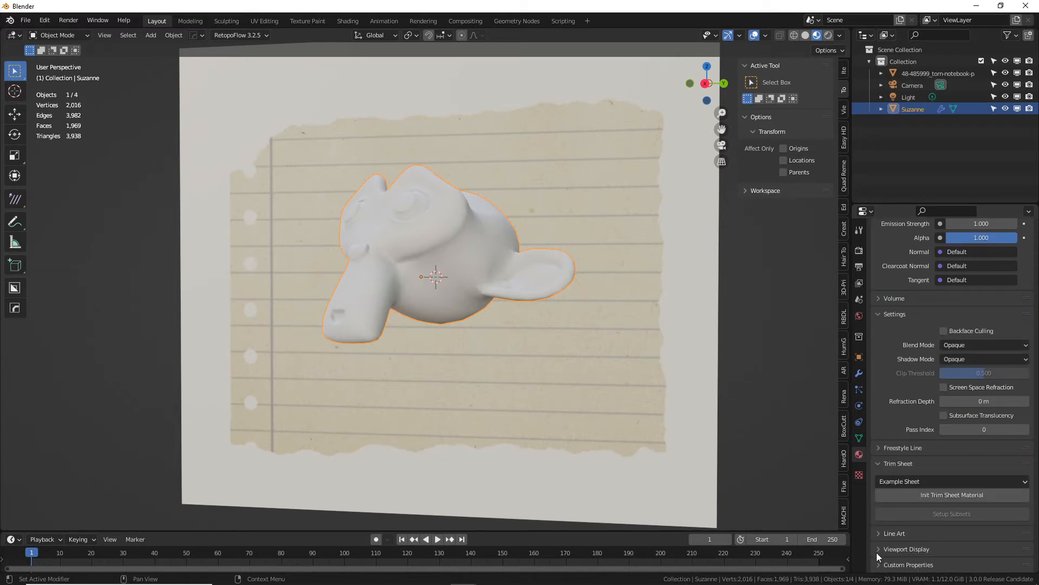
click(877, 550)
scroll(934, 505, down, 2)
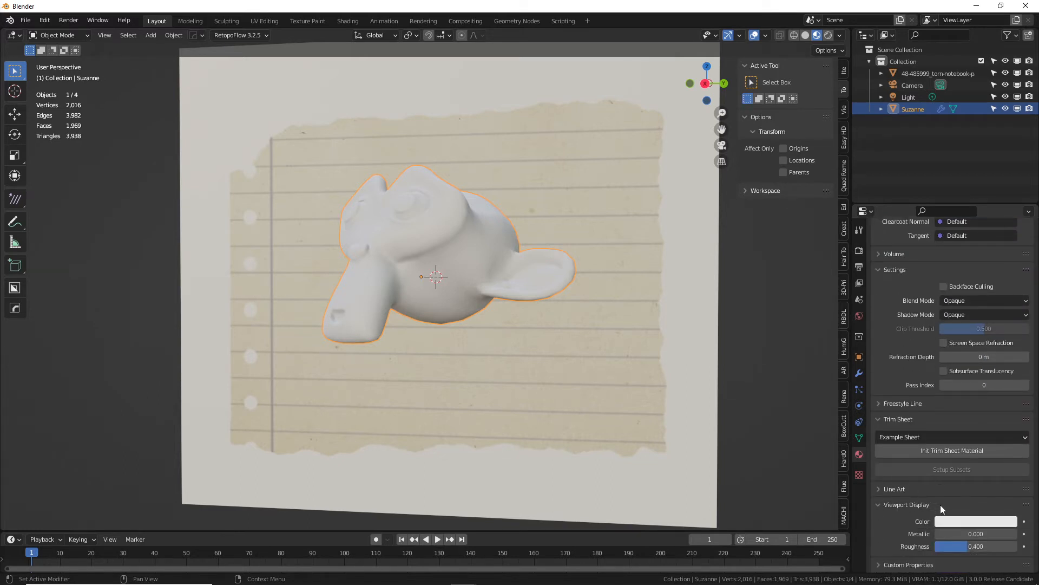
scroll(930, 499, up, 4)
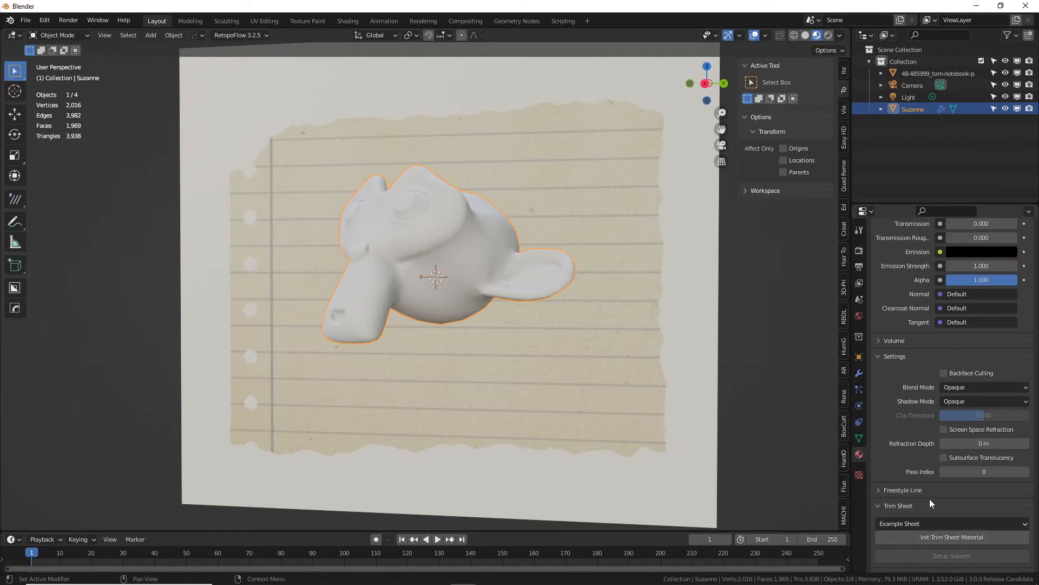
scroll(910, 394, up, 3)
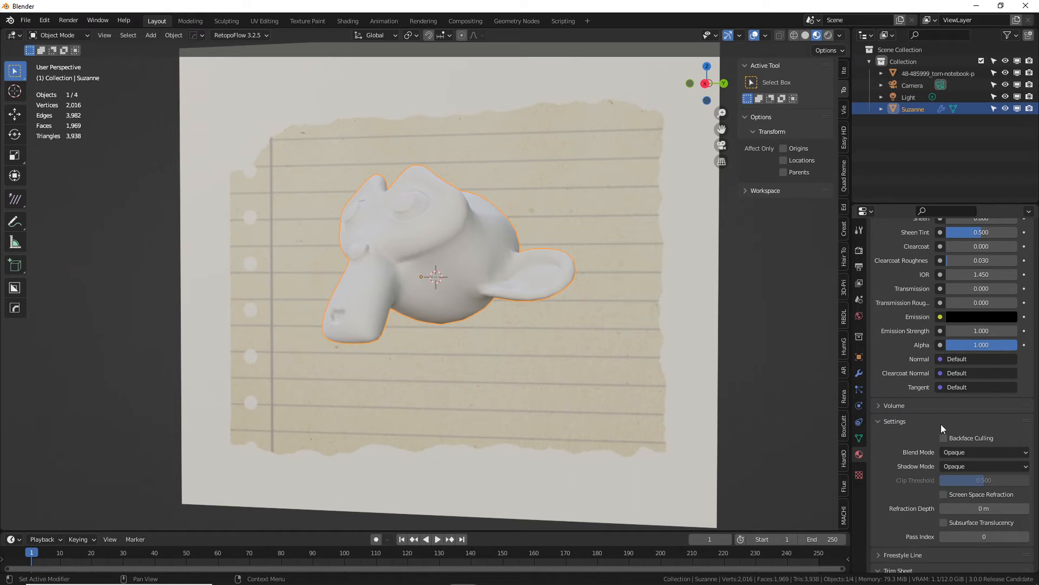
click(1003, 451)
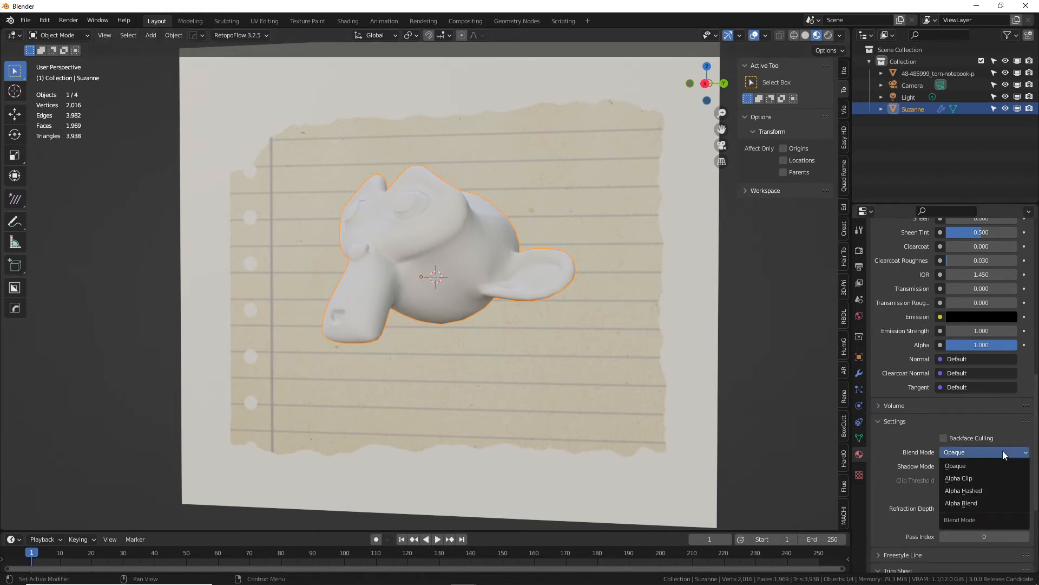
click(967, 490)
click(970, 453)
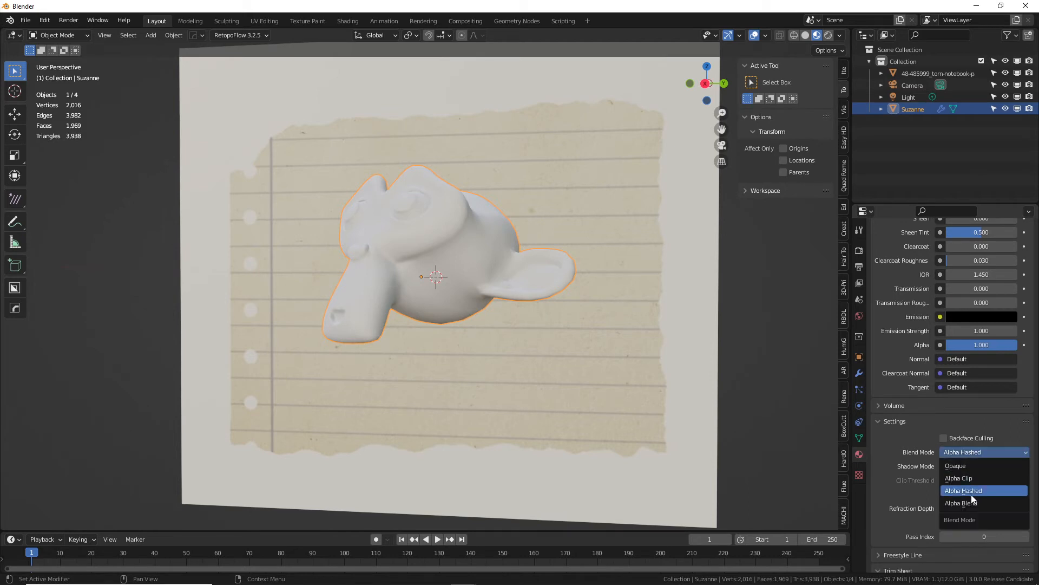
Set the shadow mode of the Transparent material to Alpha Hashed.
click(898, 422)
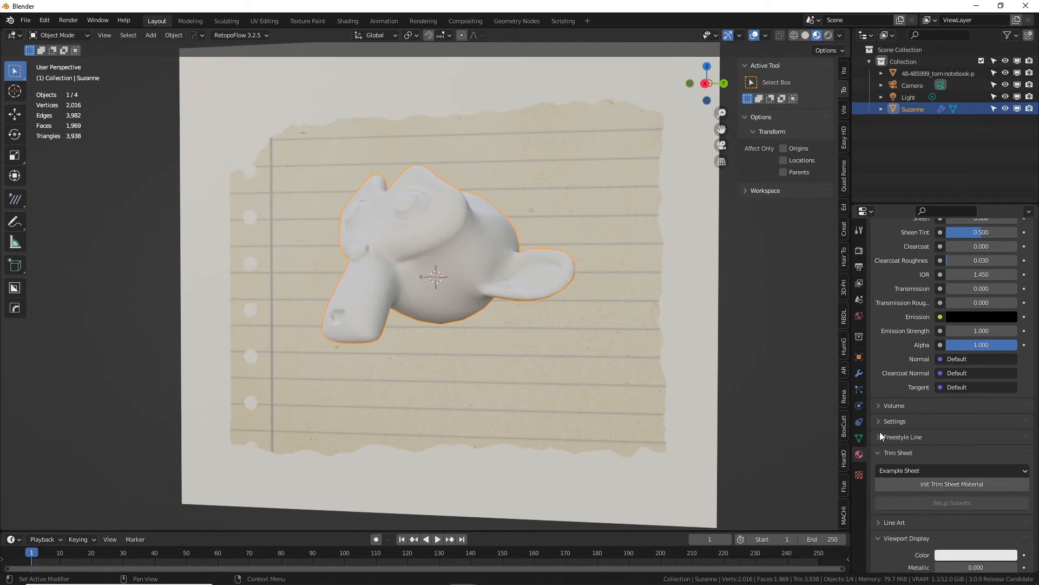
click(880, 406)
click(880, 457)
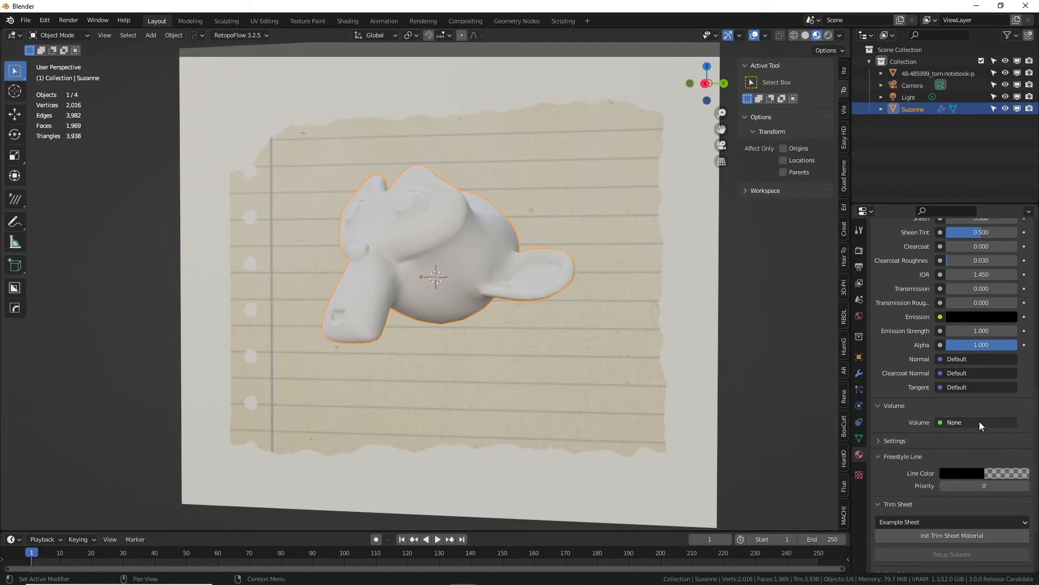
click(877, 441)
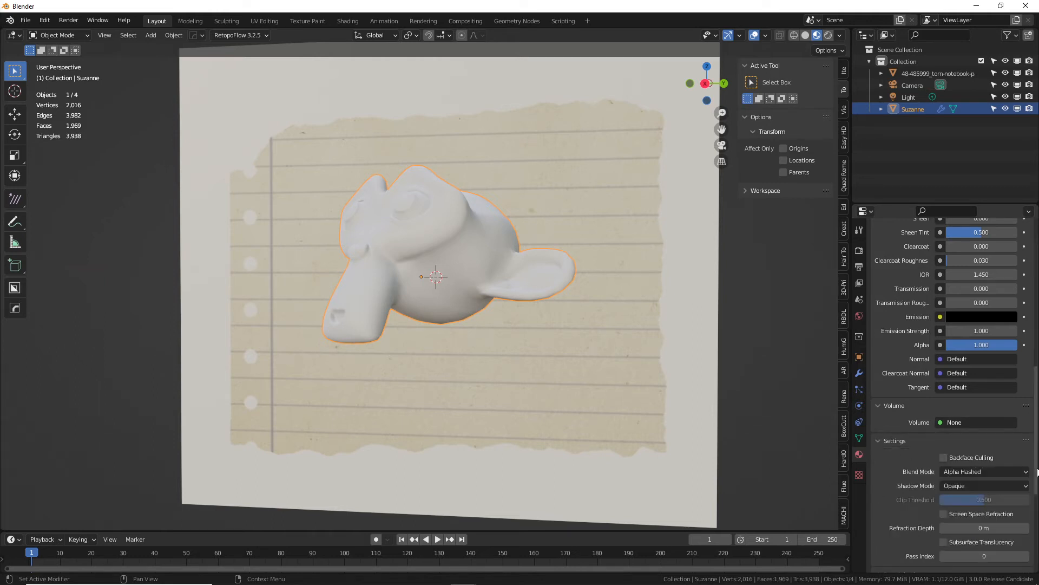
click(974, 484)
click(964, 536)
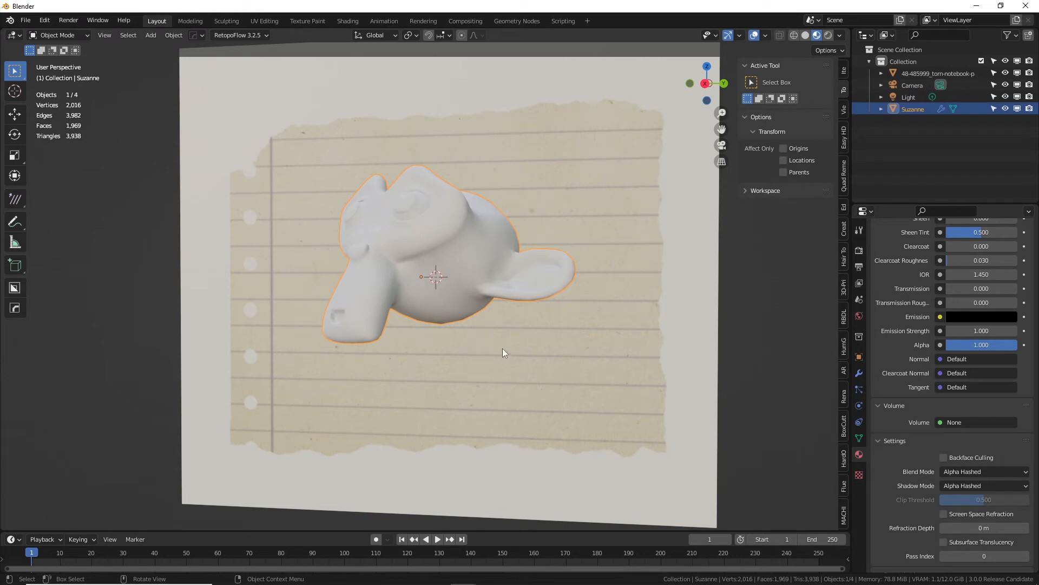
Lower the alpha of the monkey head's Transparent material to 0.
middle_drag(478, 315, 458, 300)
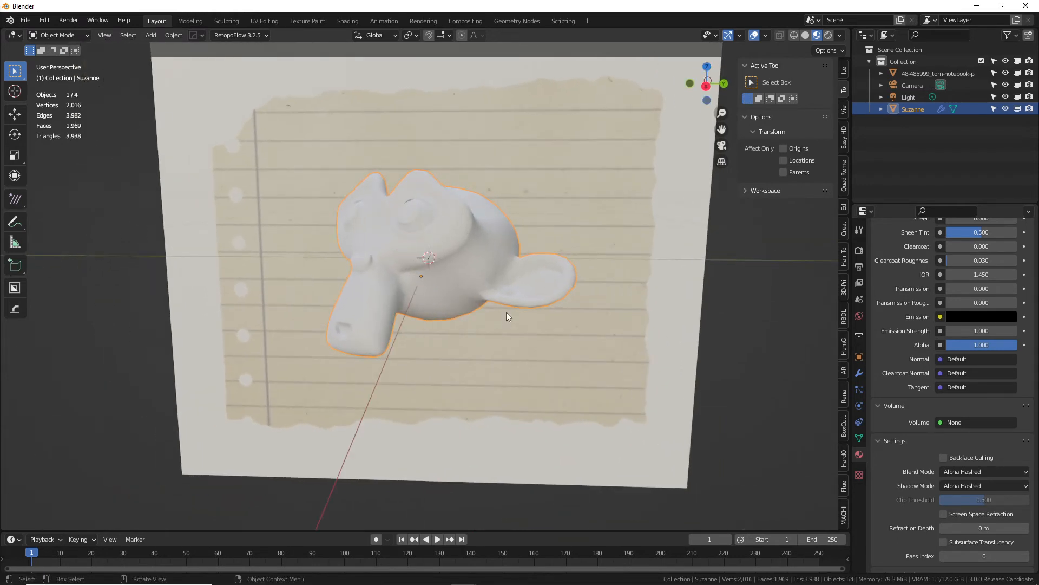
scroll(969, 362, up, 4)
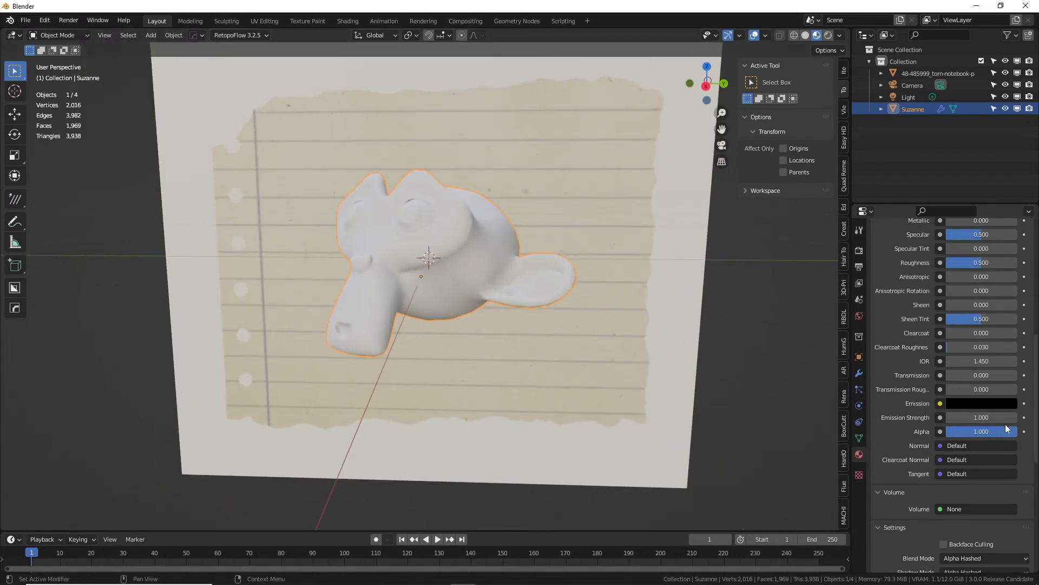
drag(1012, 433, 877, 426)
middle_drag(487, 306, 450, 322)
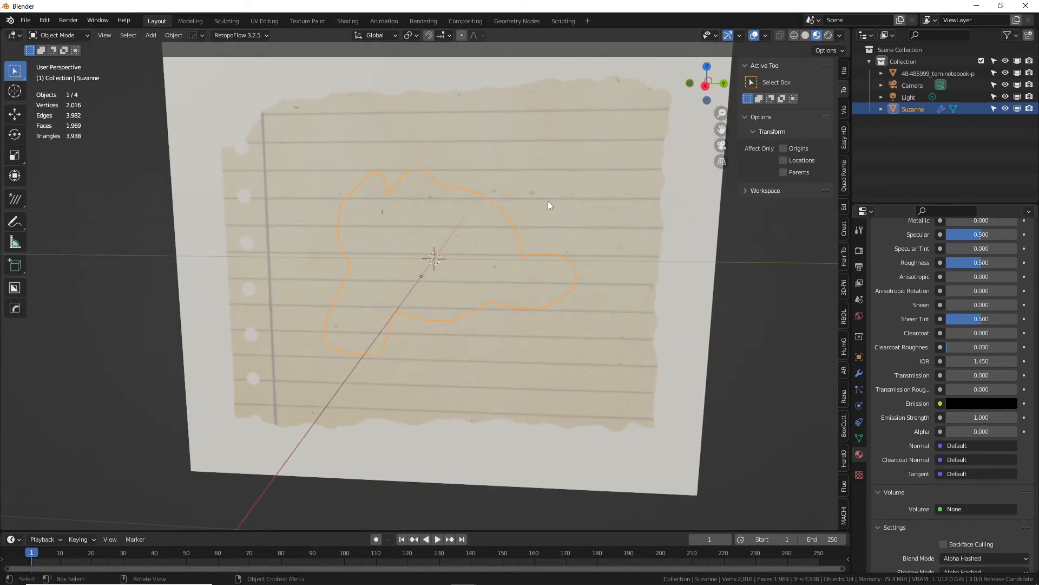
Select the notebook paper plane and render the frame to check the outline drawing on the paper.
click(375, 230)
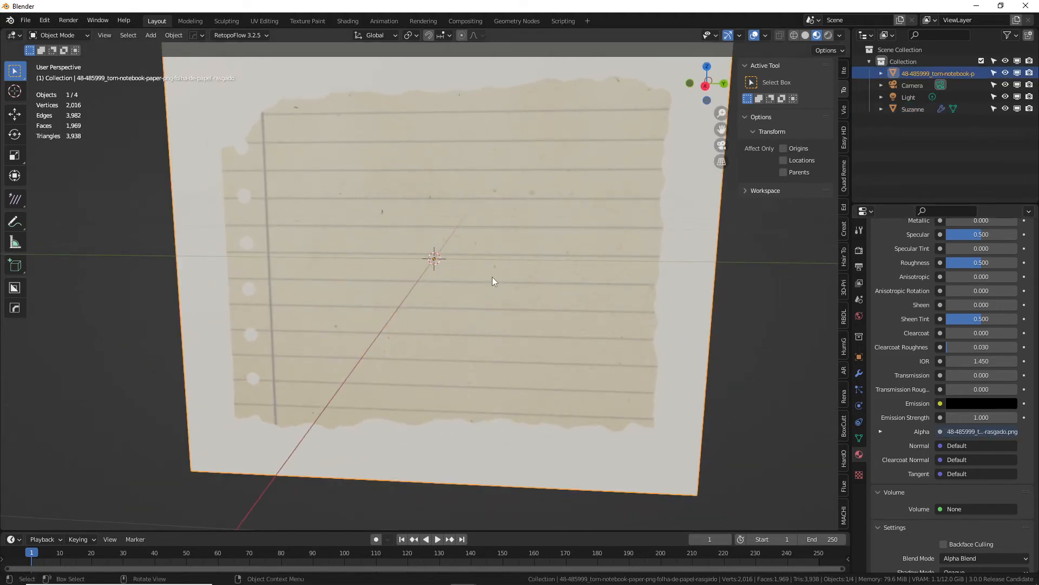
key(F12)
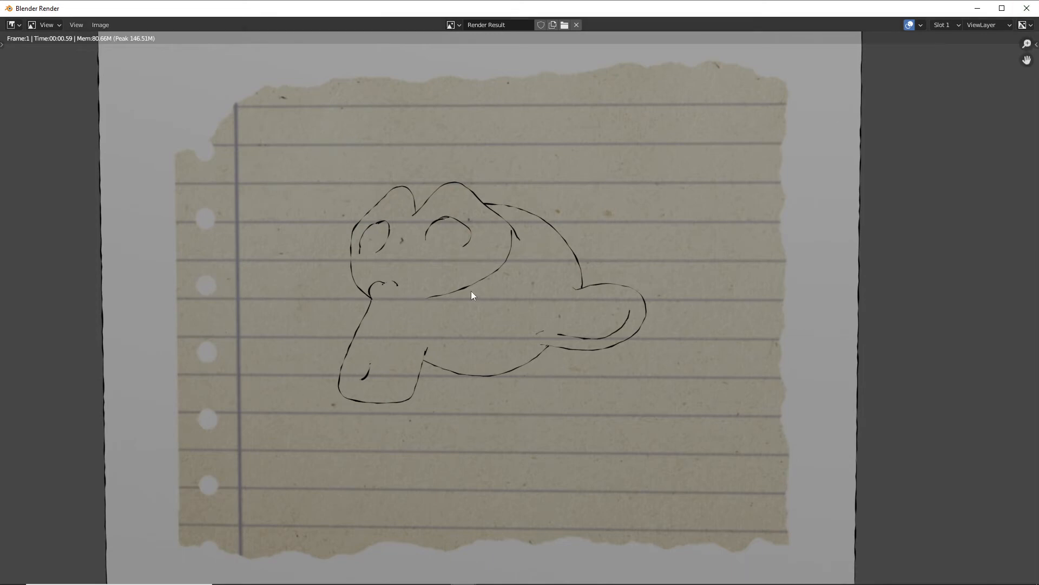
click(1027, 9)
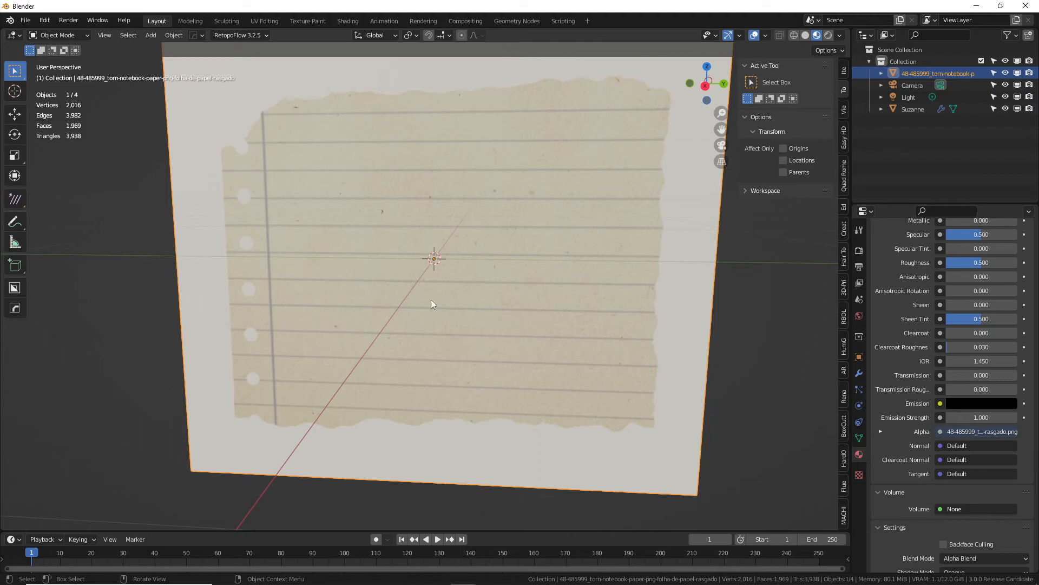
Select the monkey head and turn the timeline area into an enlarged Shader Editor showing its Transparent material nodes.
click(482, 284)
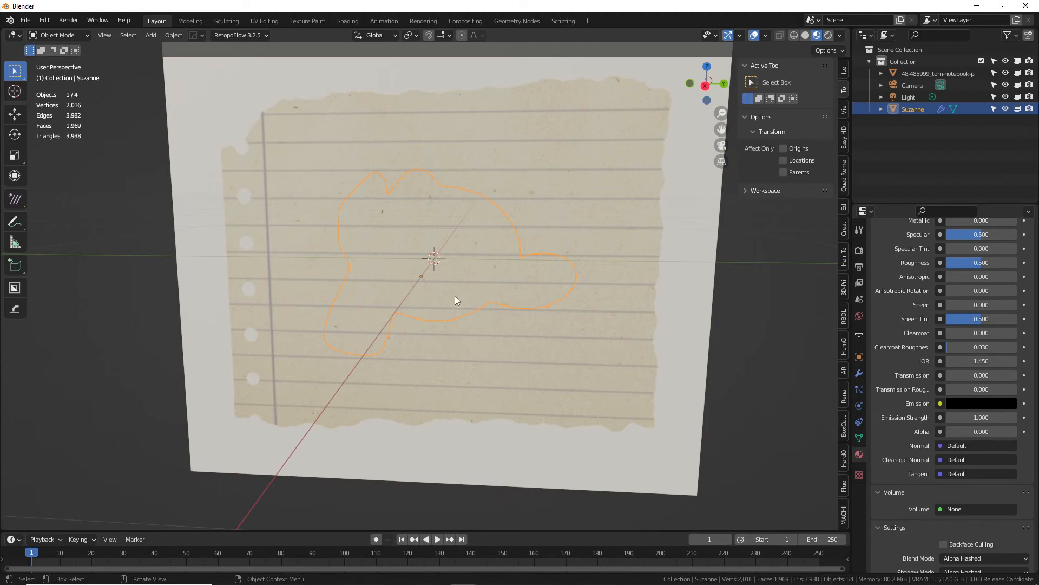
mouse_move(454, 296)
middle_down()
mouse_move(478, 277)
mouse_move(452, 287)
middle_up()
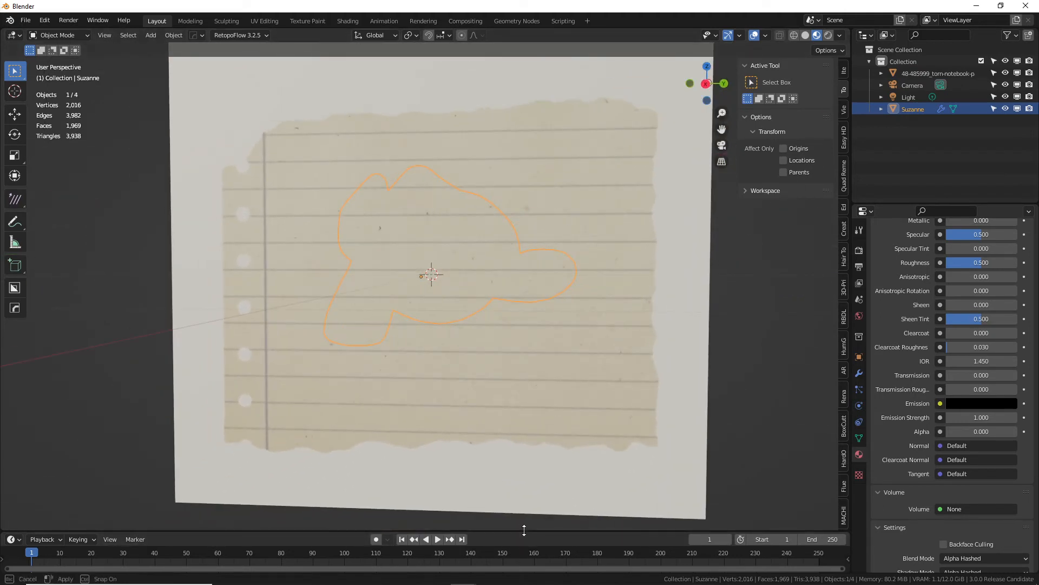
drag(525, 533, 390, 285)
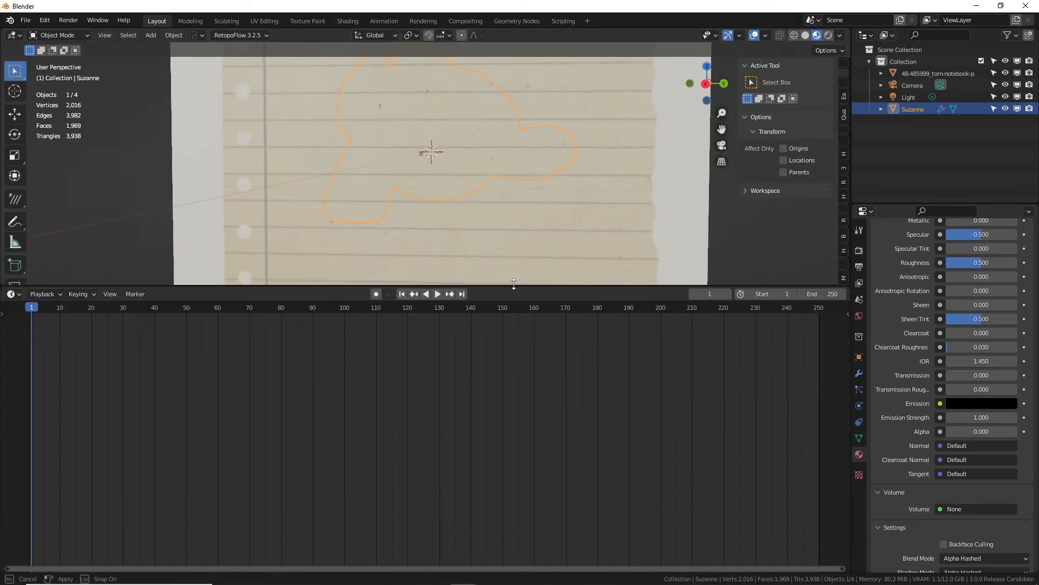
click(11, 294)
click(44, 411)
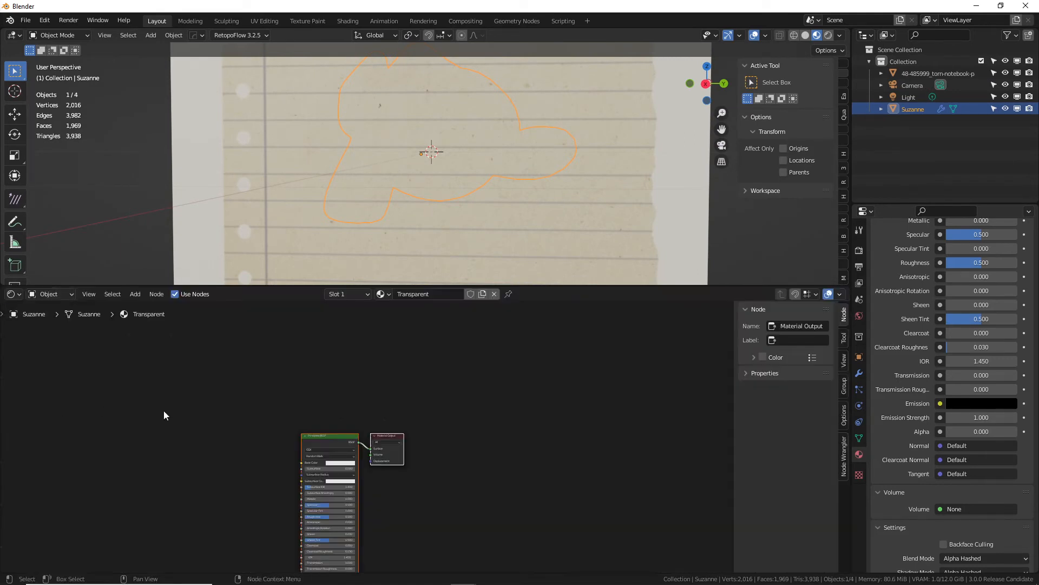
scroll(324, 383, down, 2)
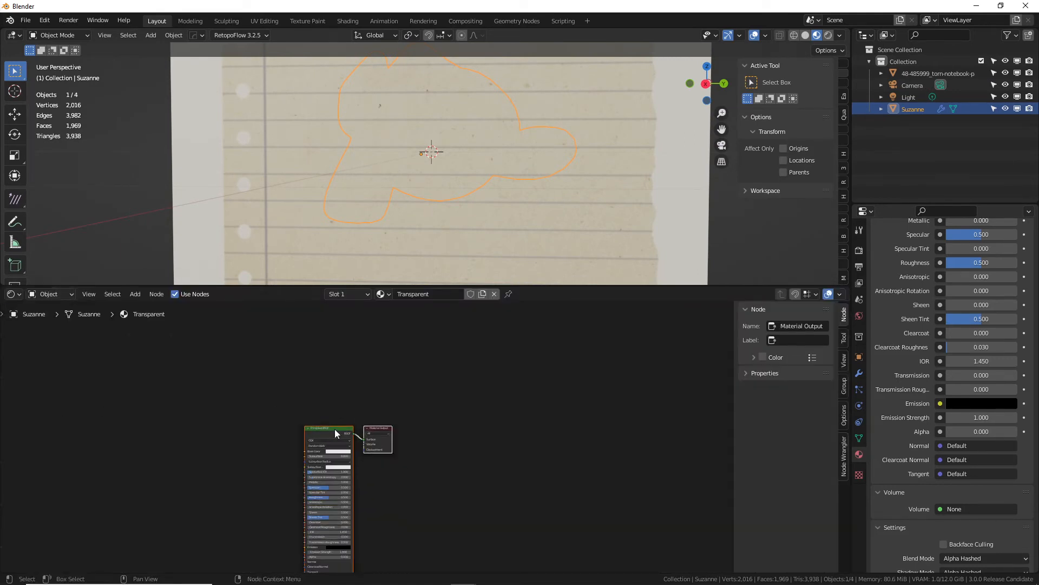
drag(334, 429, 407, 365)
scroll(408, 365, up, 5)
scroll(404, 373, up, 2)
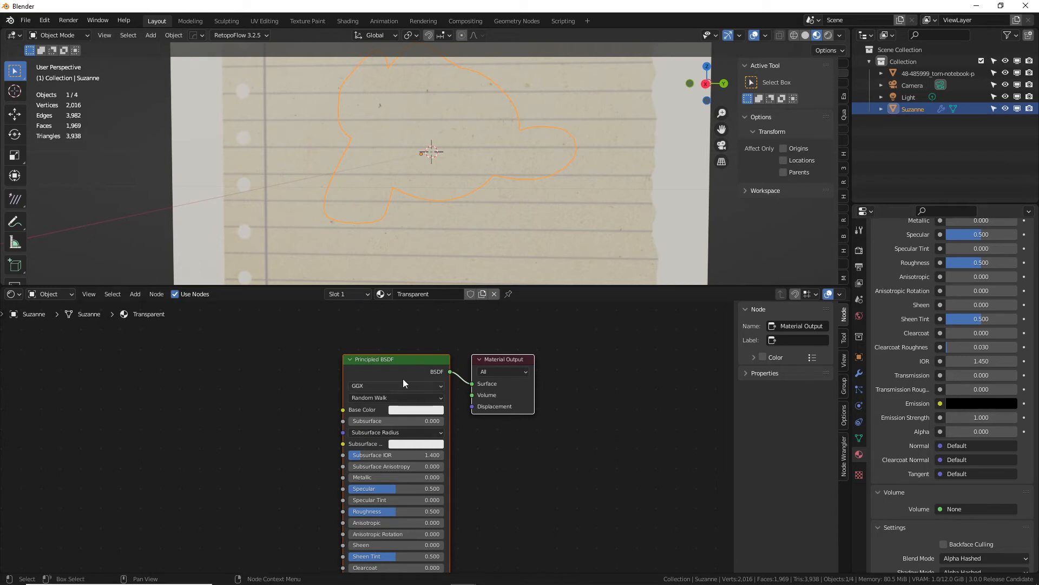
Raise the monkey head material's alpha to 1 and delete its Principled BSDF node.
drag(1002, 431, 1018, 432)
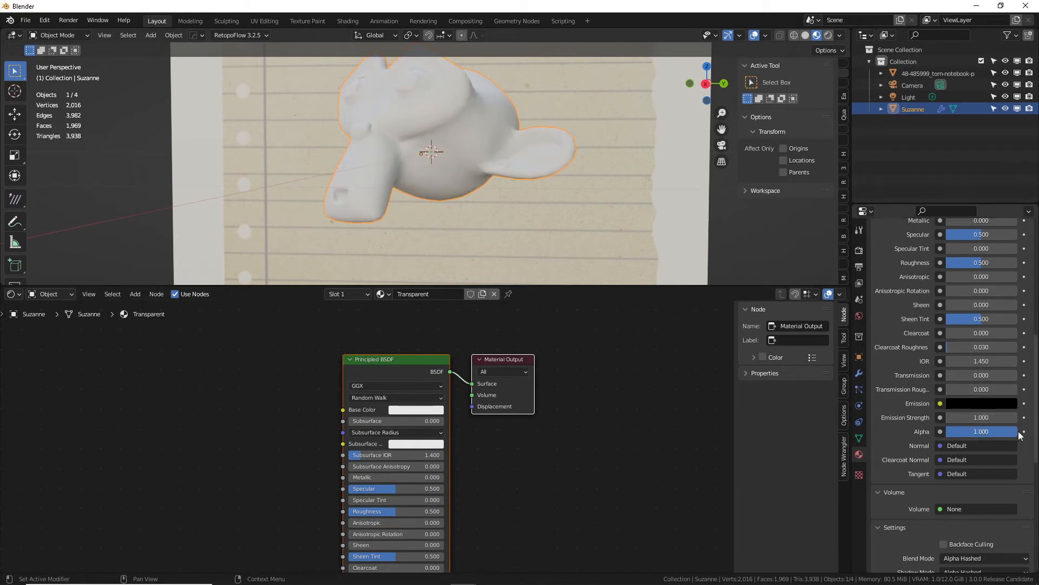
click(379, 363)
key(x)
Add a Diffuse BSDF node to the Transparent material, well to the left of the Material Output node.
middle_drag(348, 400, 374, 402)
key(shift+a)
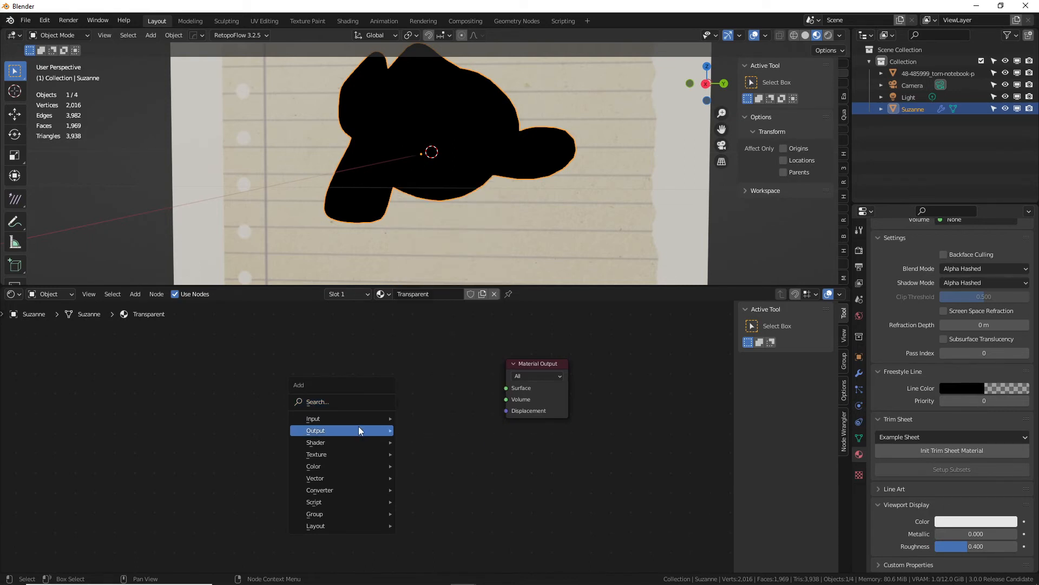
mouse_move(327, 447)
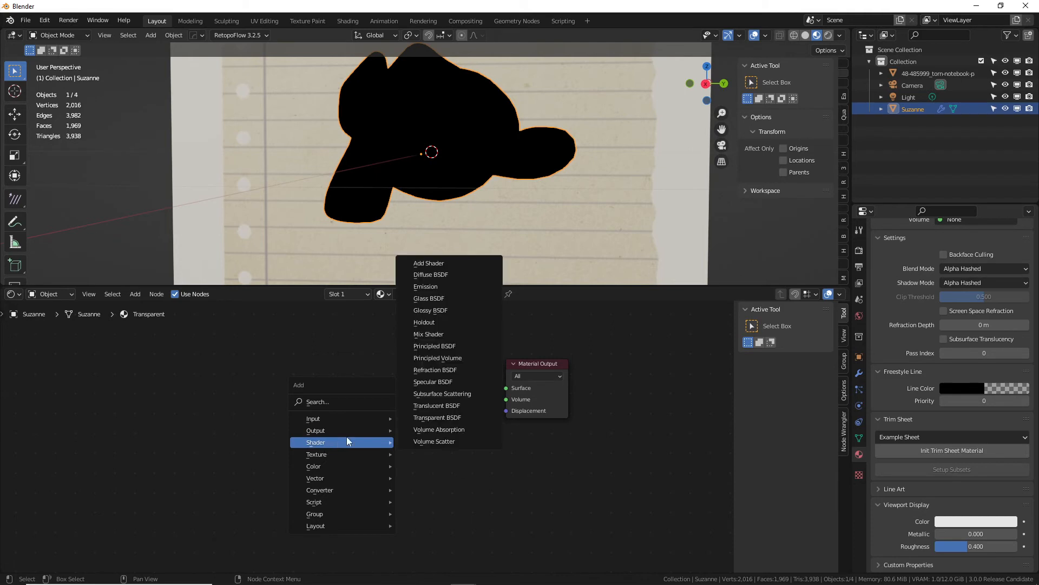
click(441, 277)
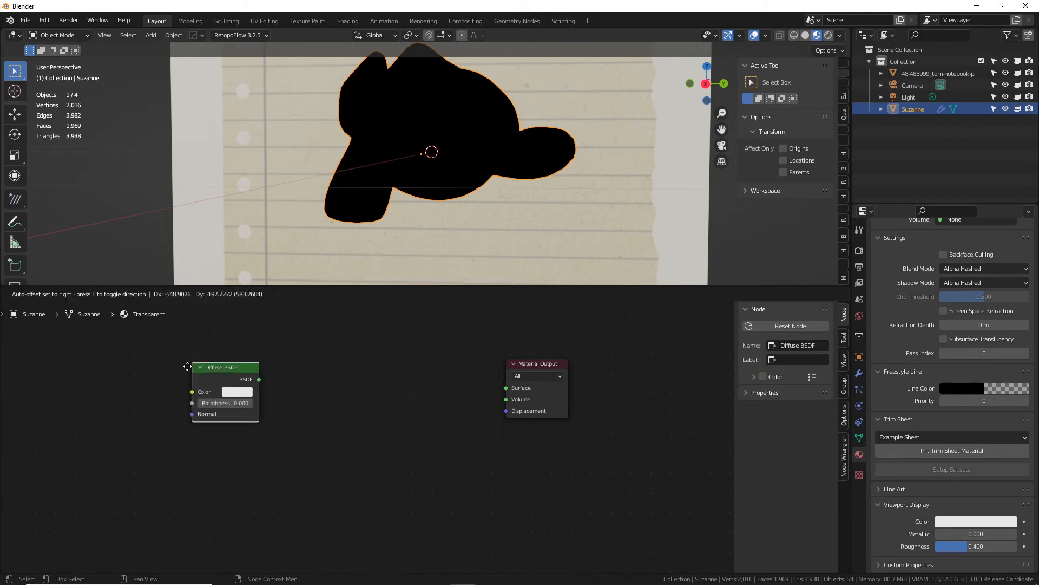
click(208, 391)
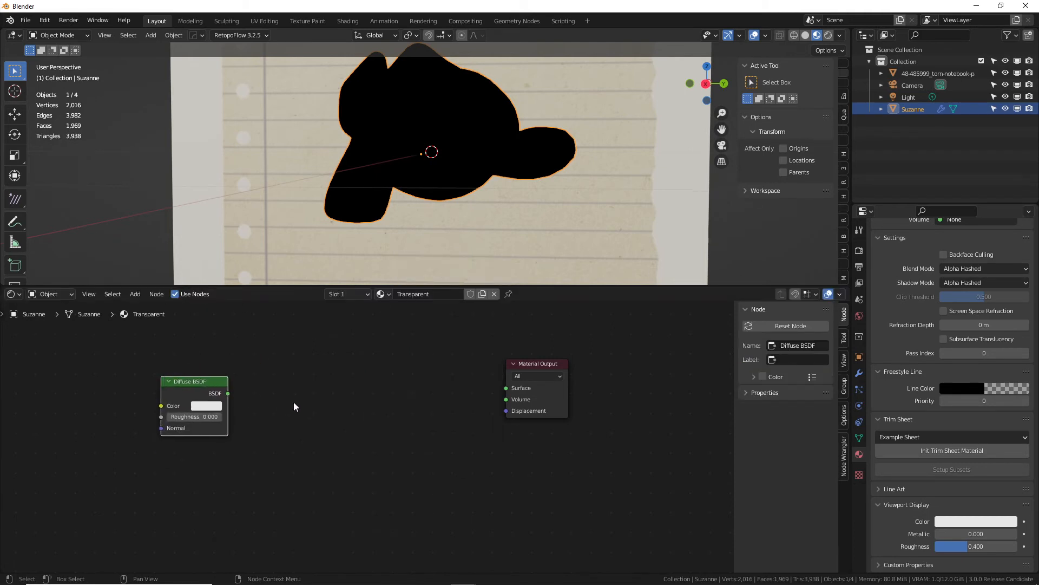
Add a Shader to RGB node beside the Diffuse BSDF and connect the BSDF output to its Shader input.
key(shift+a)
click(337, 448)
right_click(335, 453)
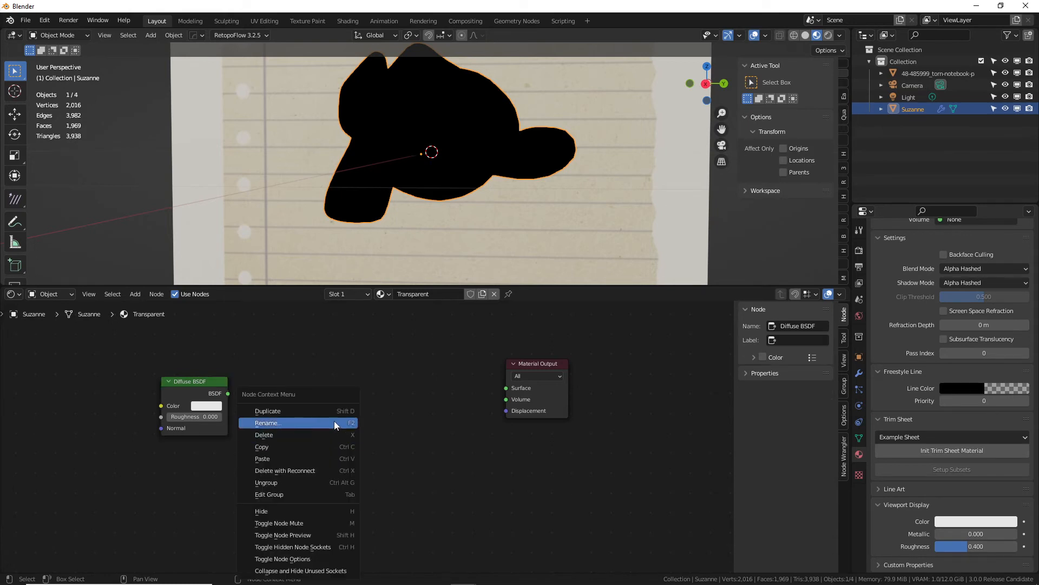
key(shift+a)
click(321, 405)
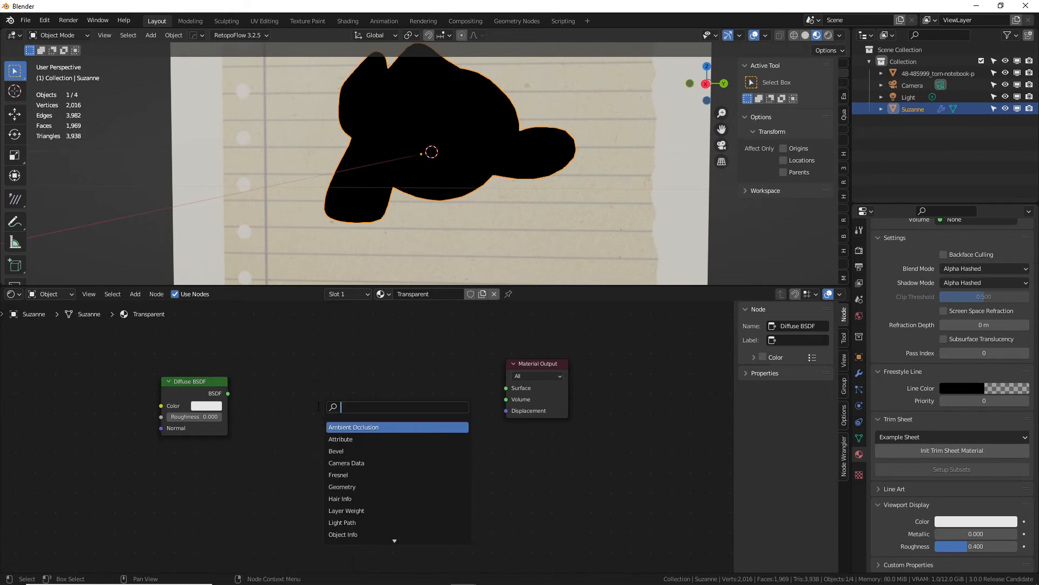
text(shader)
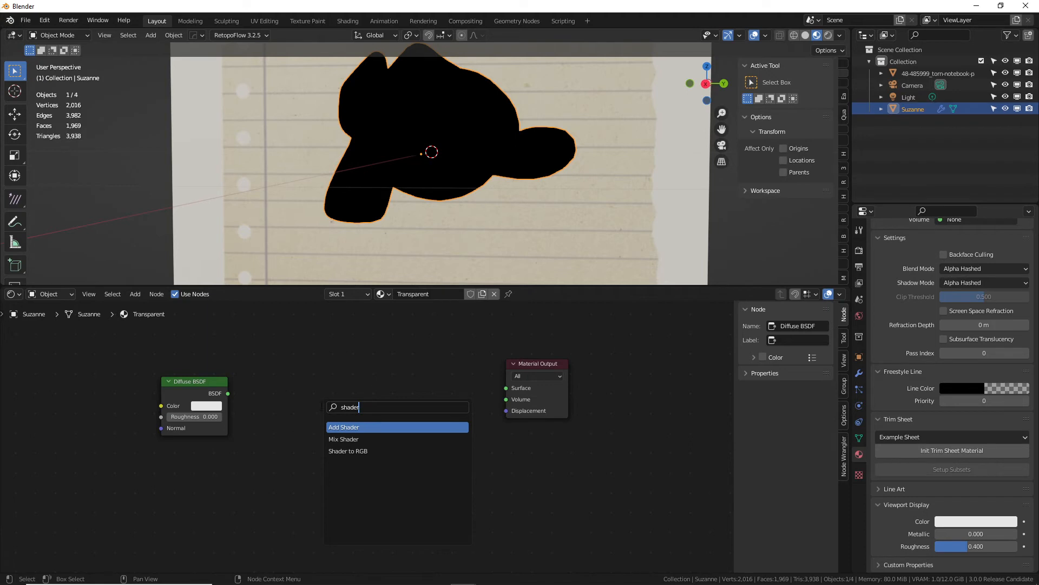
click(355, 450)
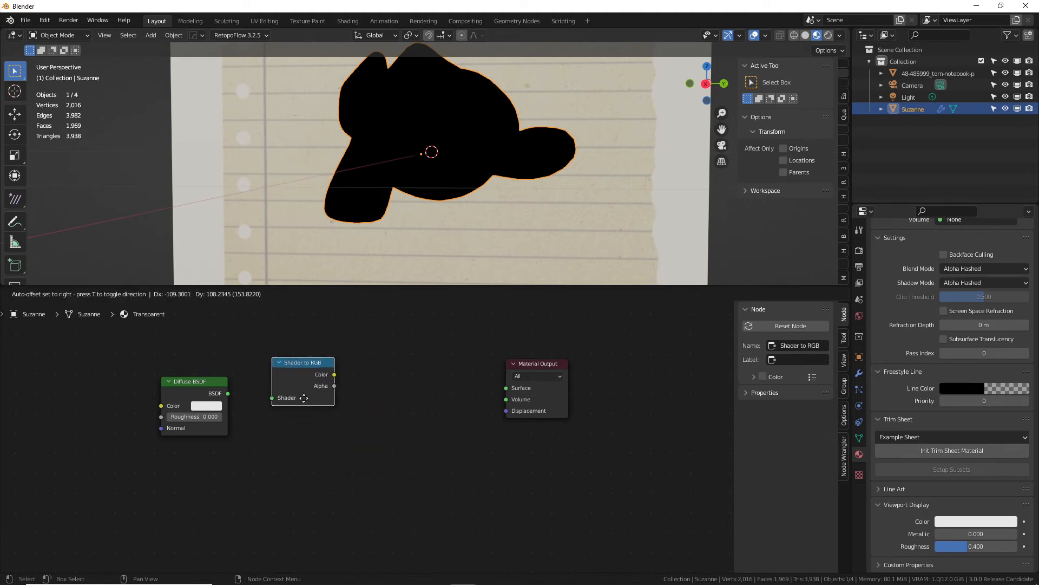
click(297, 366)
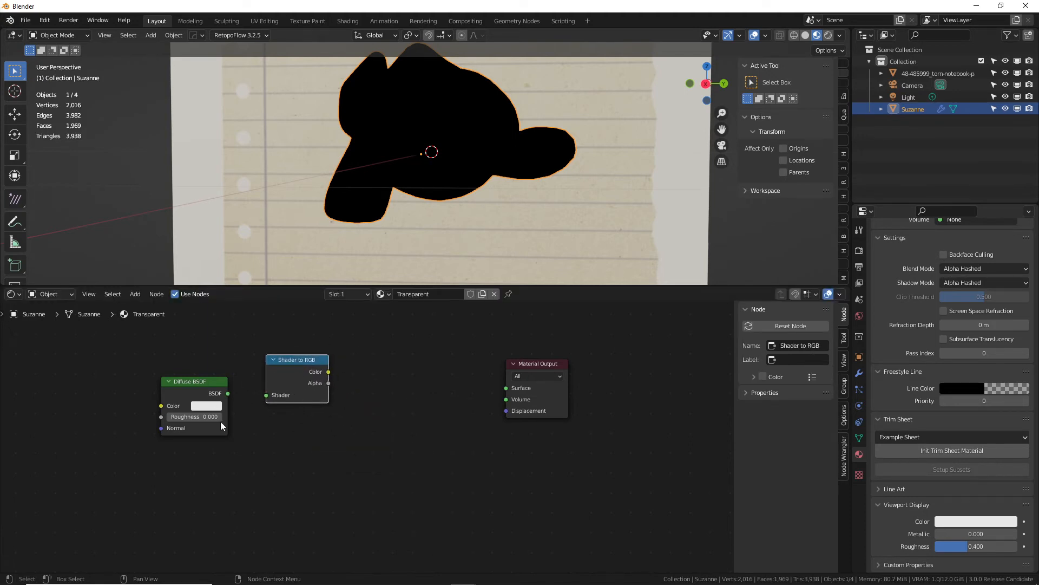
drag(228, 394, 267, 395)
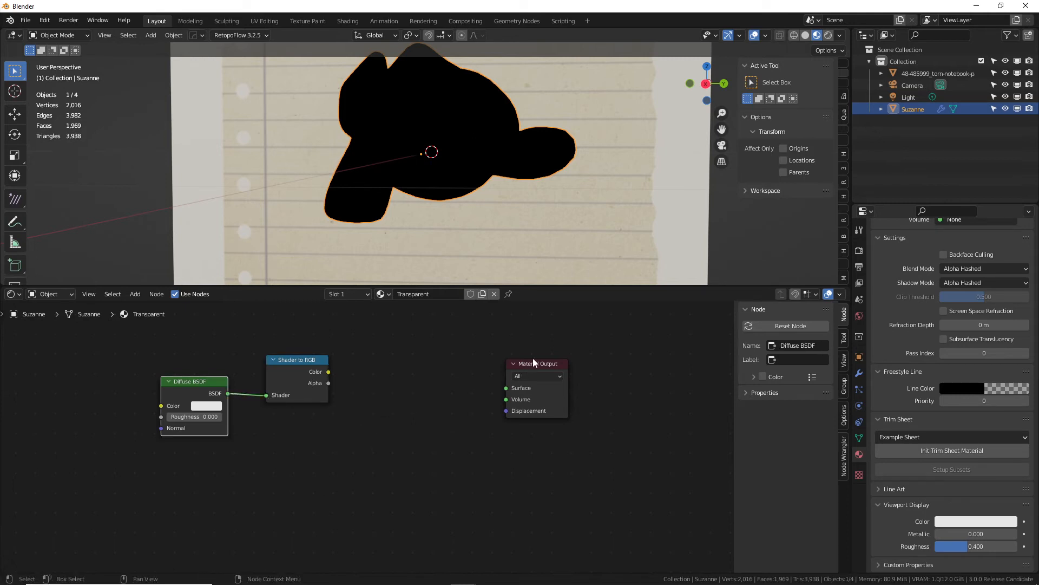
Add a ColorRamp before the Material Output, linking Shader to RGB's Color to its Fac and its Color to Surface.
drag(533, 364, 563, 364)
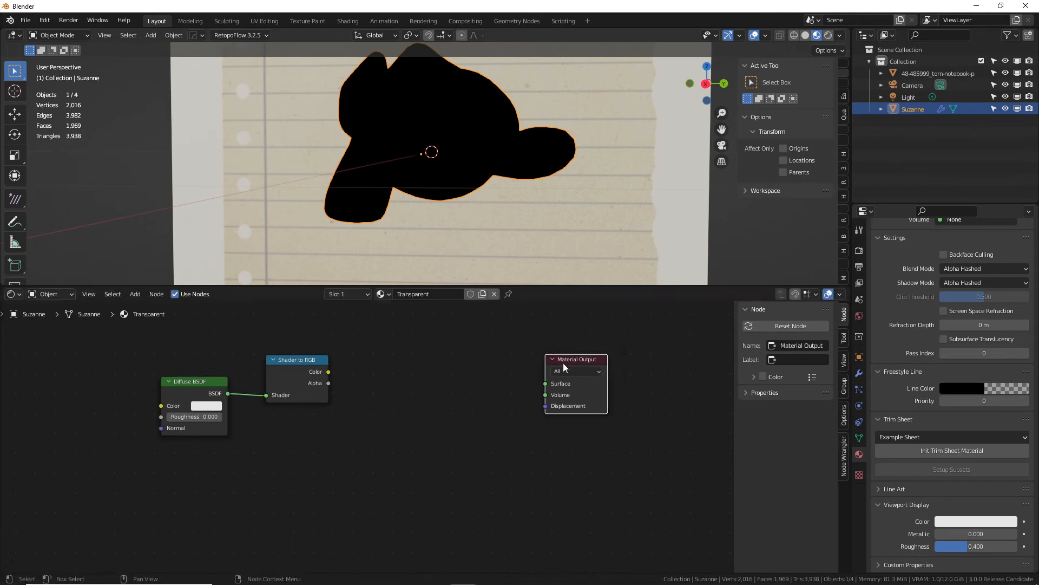
click(418, 408)
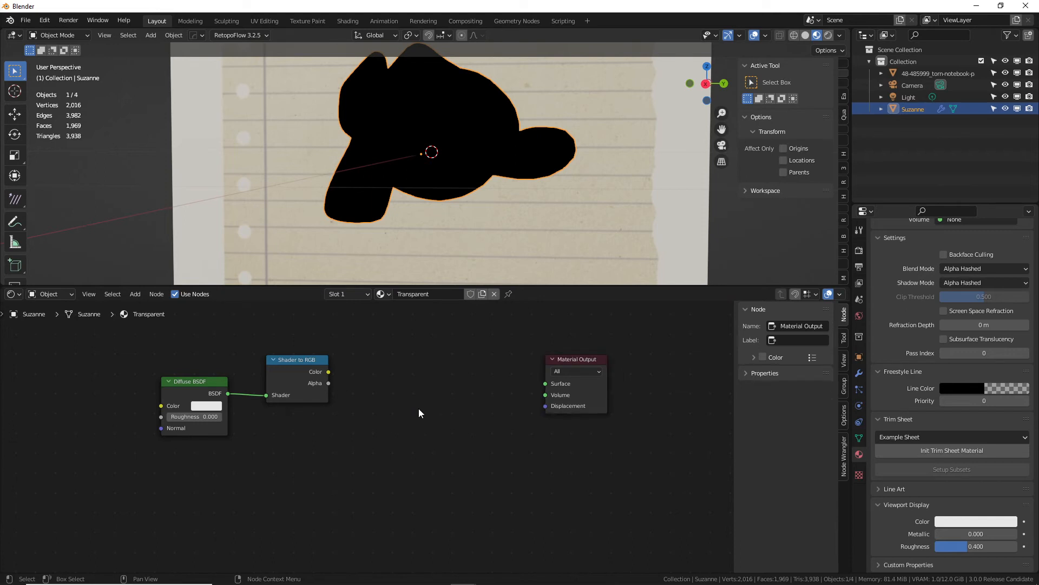
right_click(418, 408)
key(Escape)
key(shift+a)
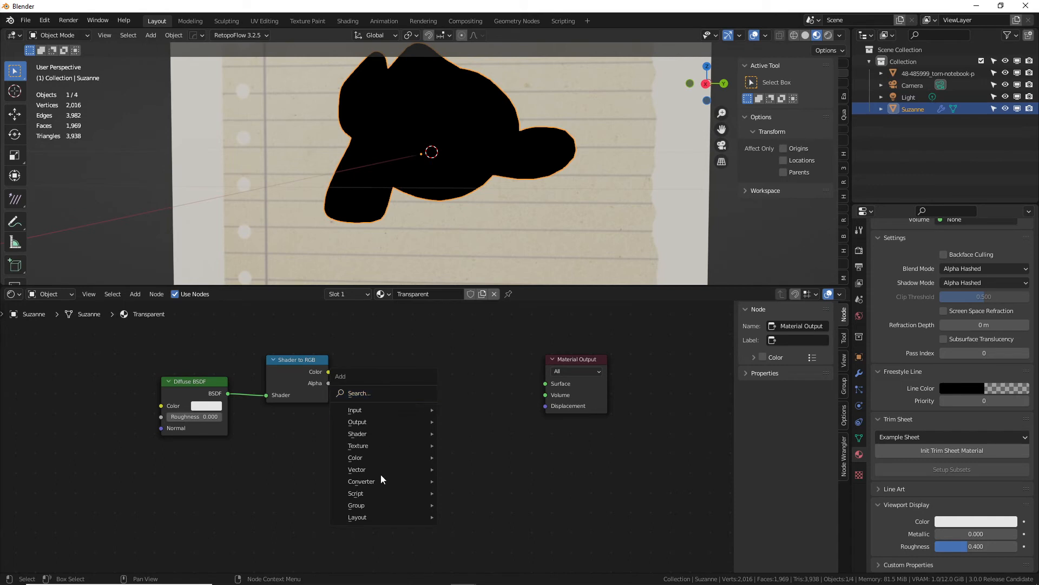
mouse_move(366, 482)
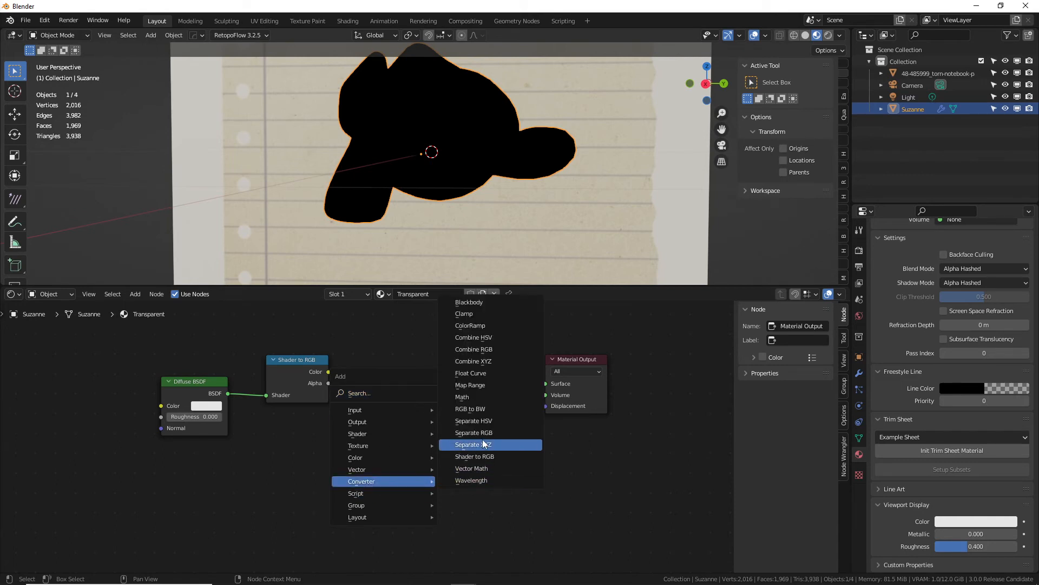
click(470, 325)
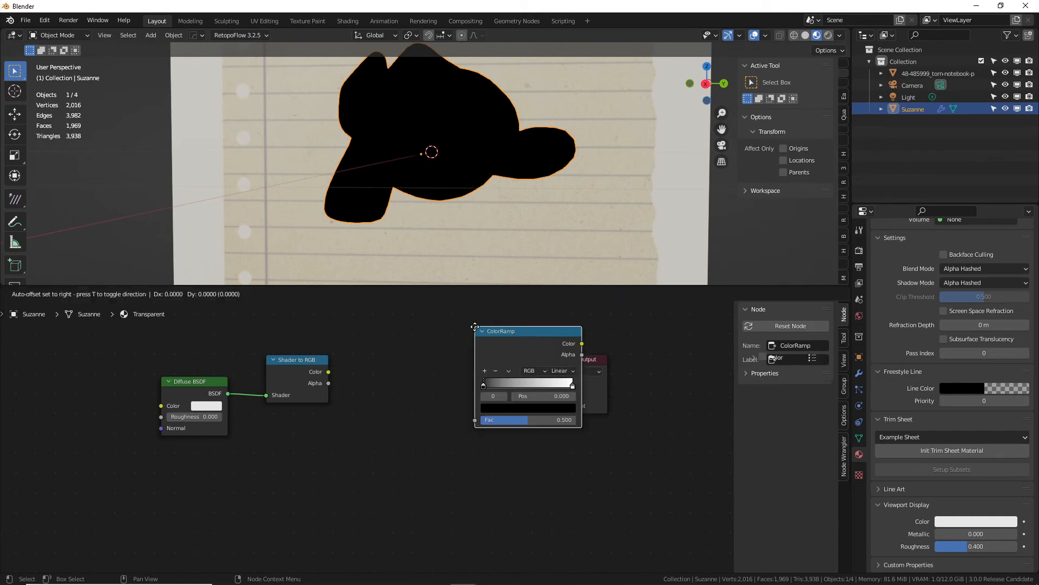
click(378, 340)
drag(329, 371, 376, 429)
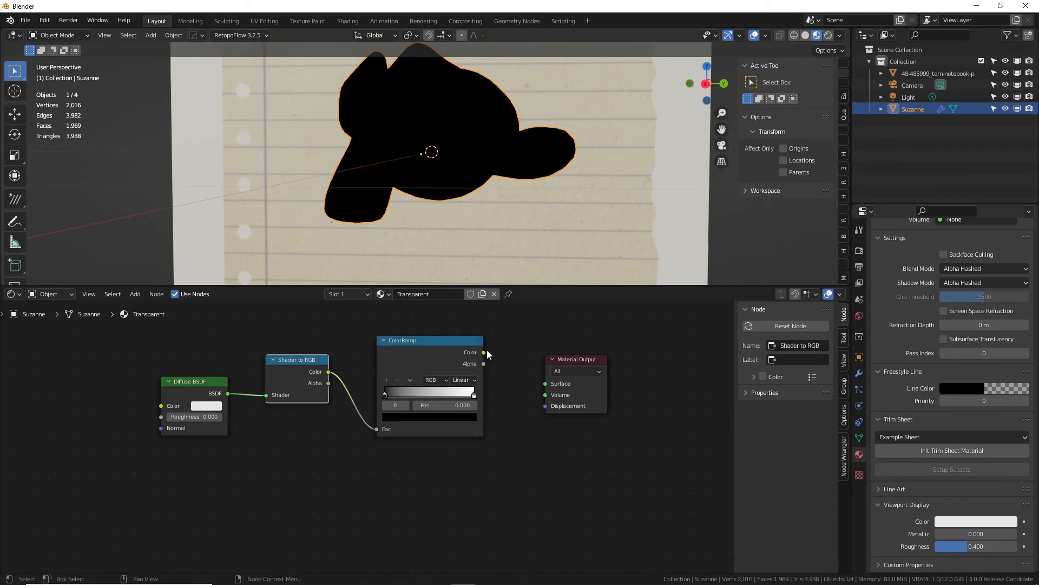
drag(484, 354, 545, 384)
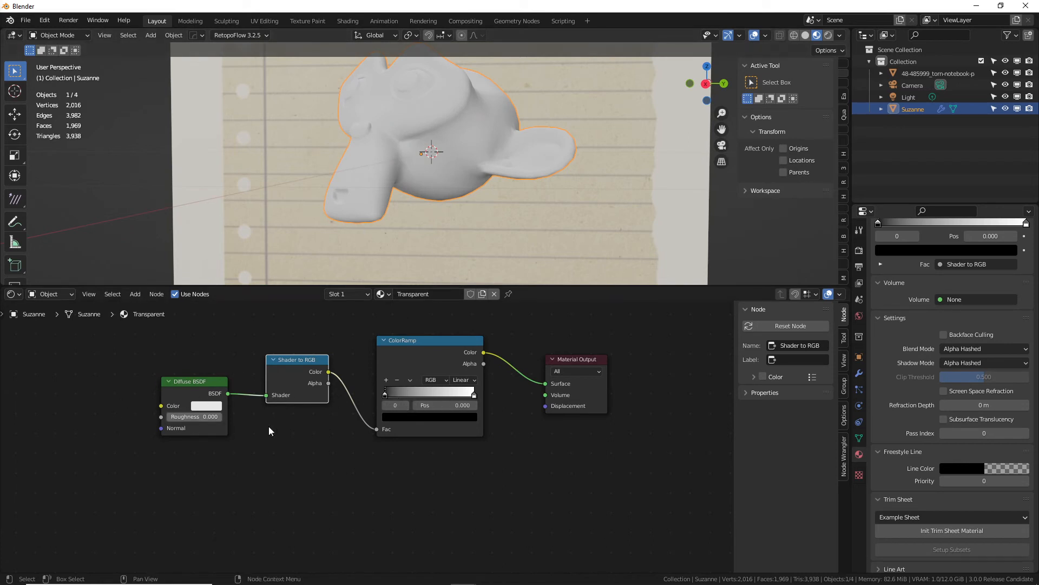
Insert three extra color stops on the ColorRamp, roughly evenly spaced between the black and white ends.
ctrl+click(408, 394)
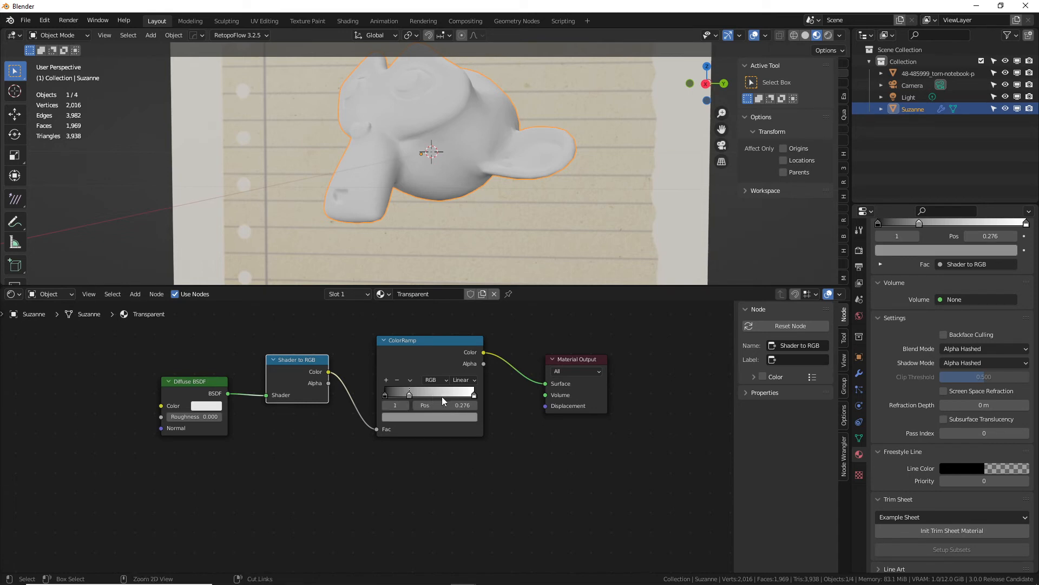
ctrl+click(431, 395)
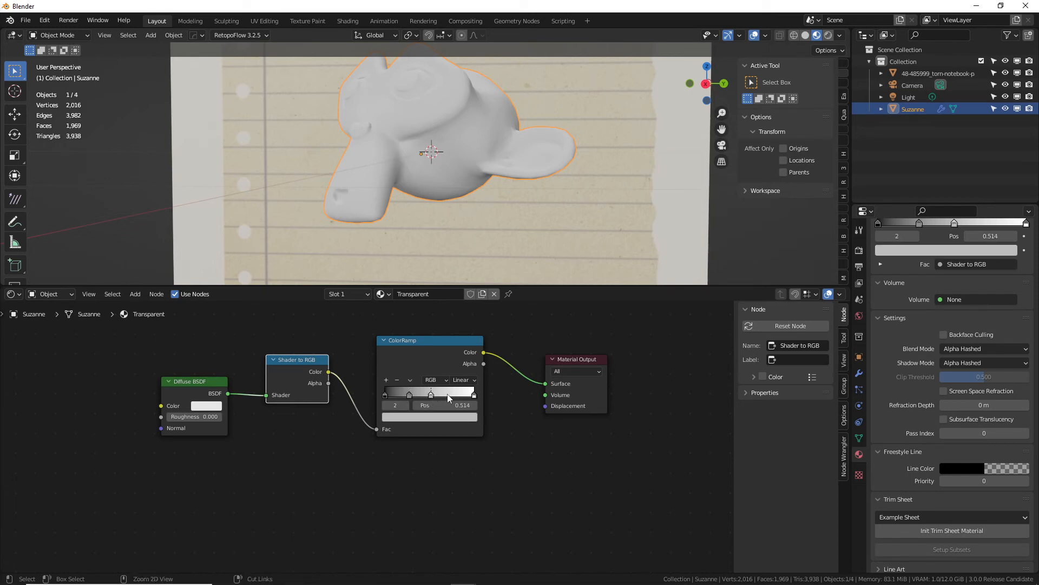
ctrl+click(452, 394)
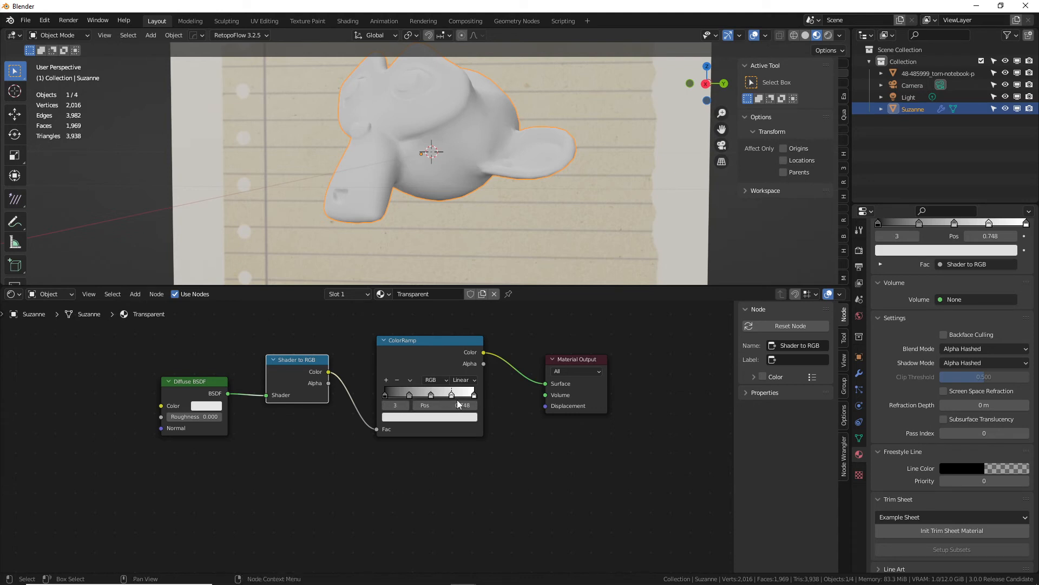
Set the positions of the ColorRamp's three intermediate stops to 0.25, 0.5 and 0.75.
click(410, 395)
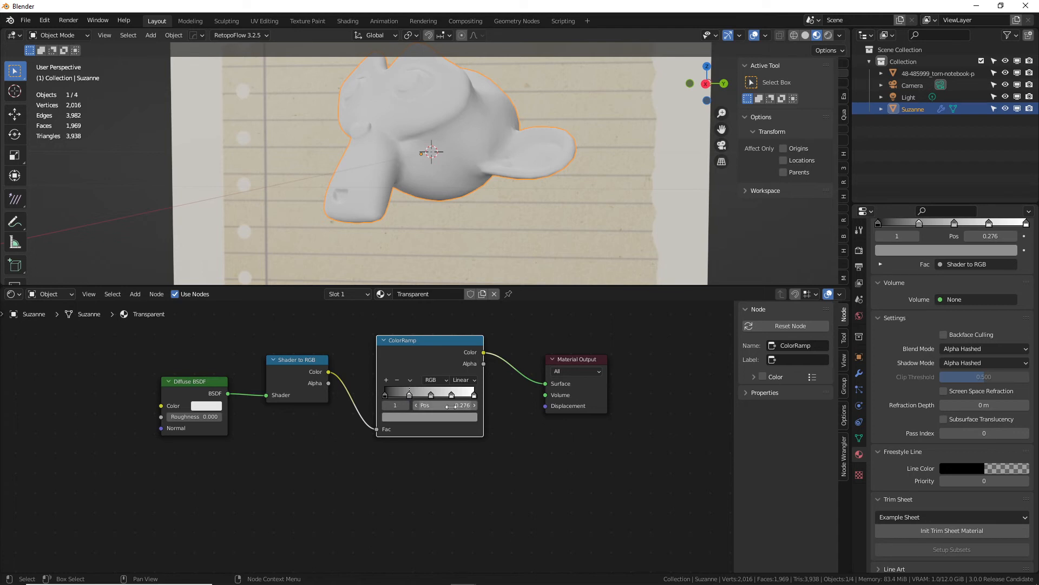
click(430, 405)
text(0.25)
key(Return)
click(431, 395)
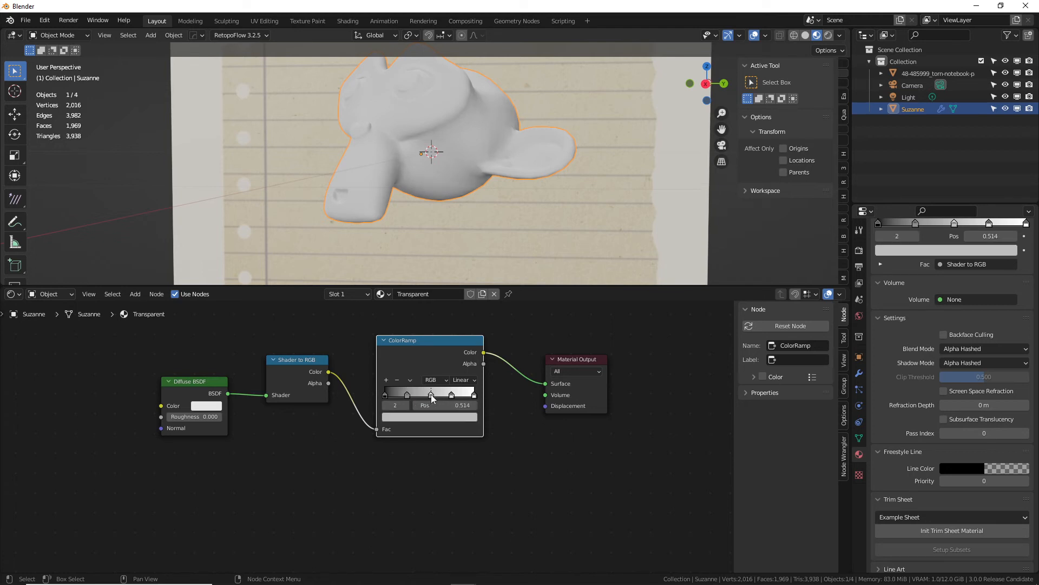
click(460, 405)
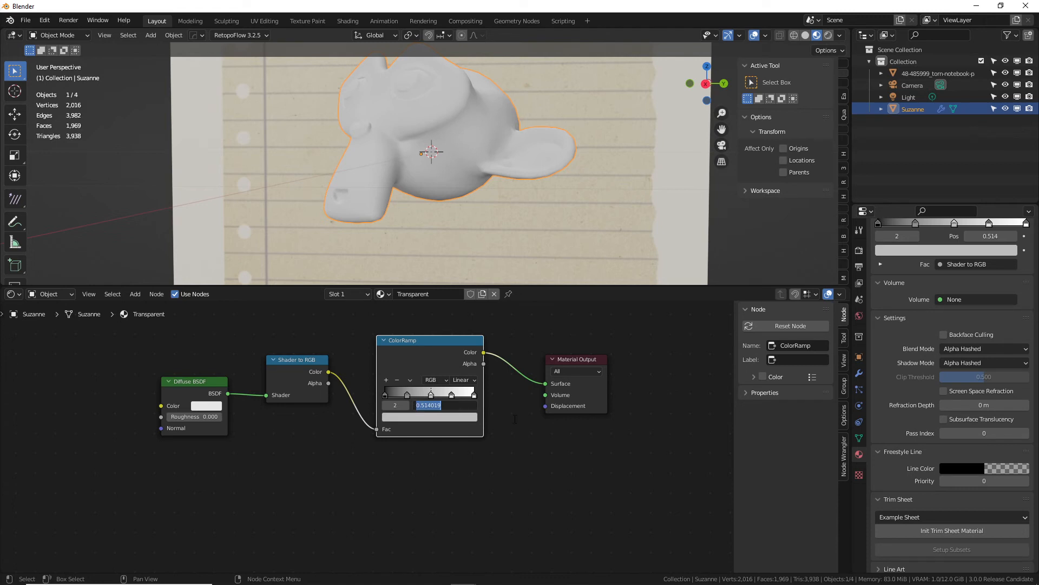
text(0.5)
key(Return)
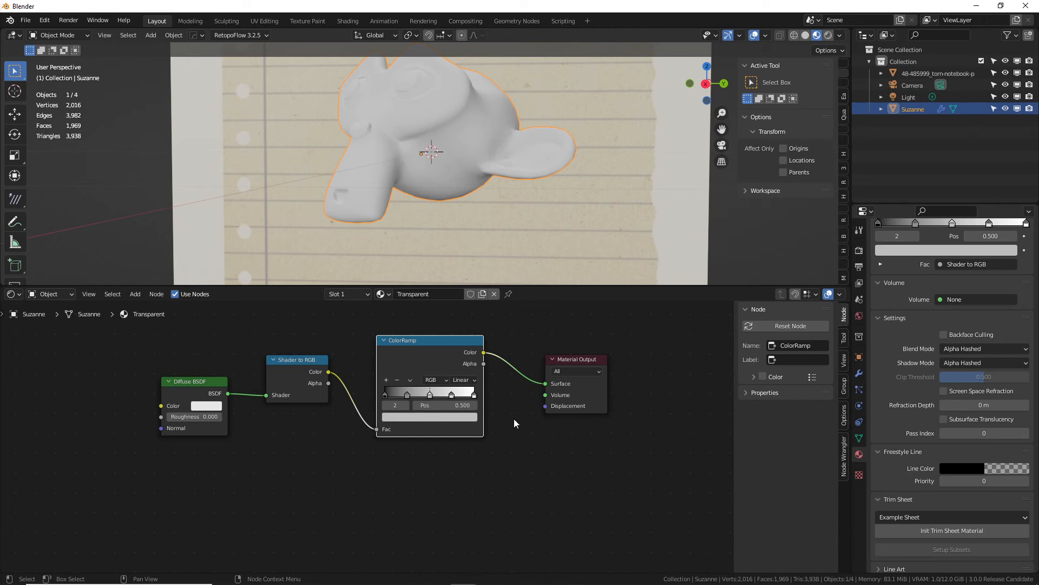
click(453, 396)
click(459, 405)
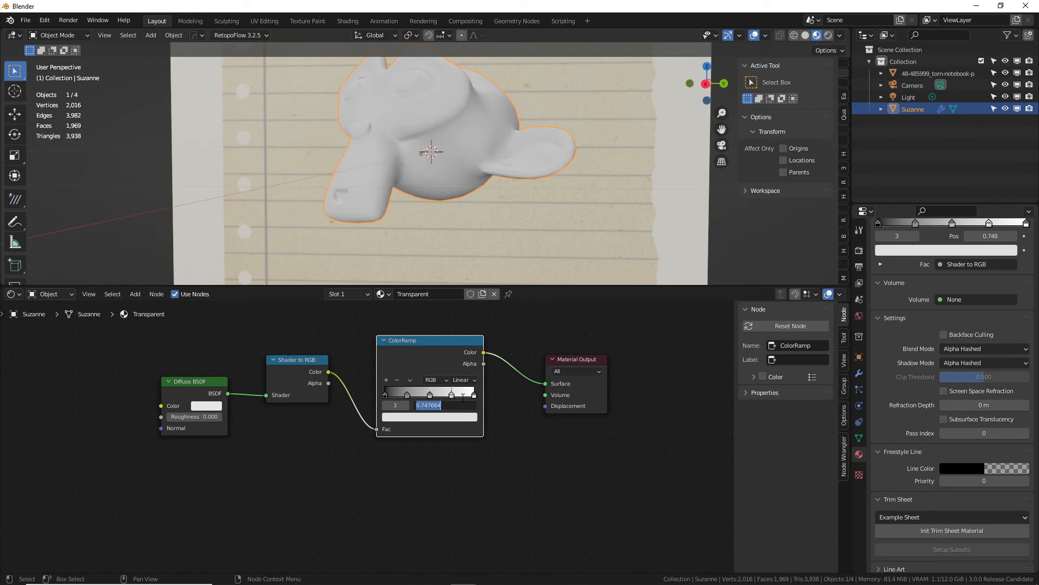
text(0.75)
key(Return)
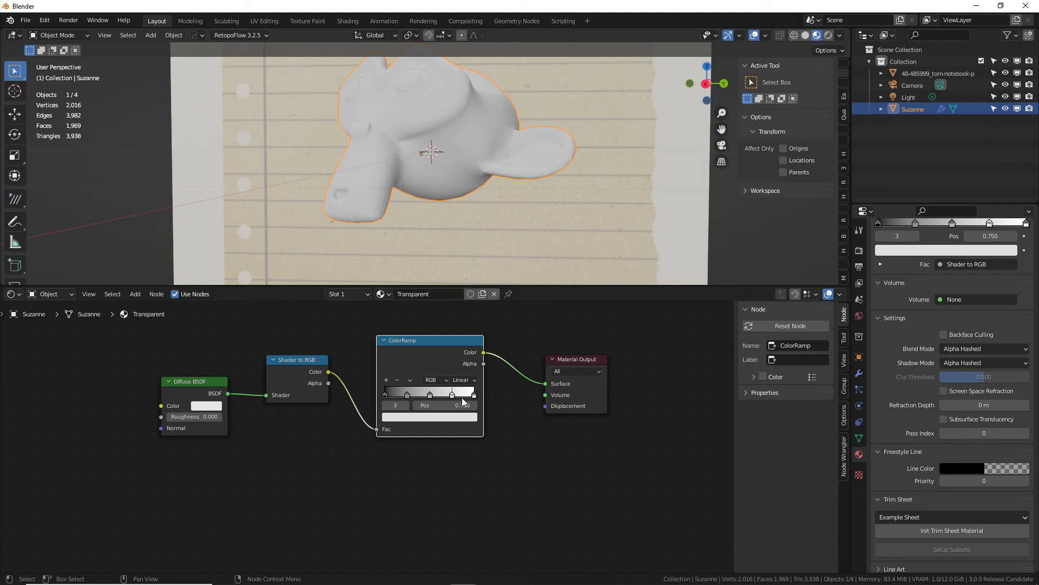
Color the ColorRamp's first stop dark navy blue and set the ramp's interpolation to Constant.
click(390, 395)
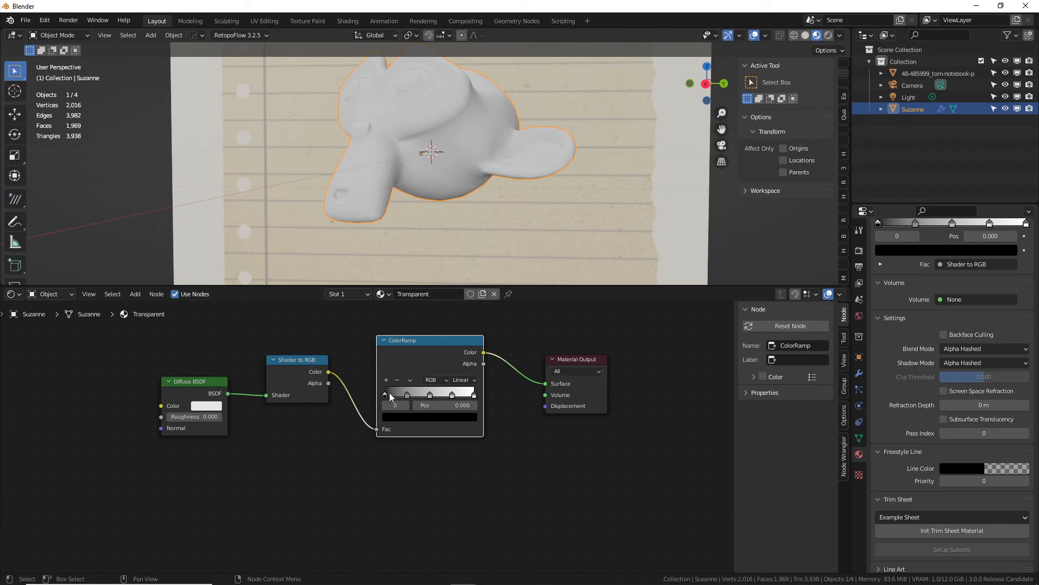
click(414, 417)
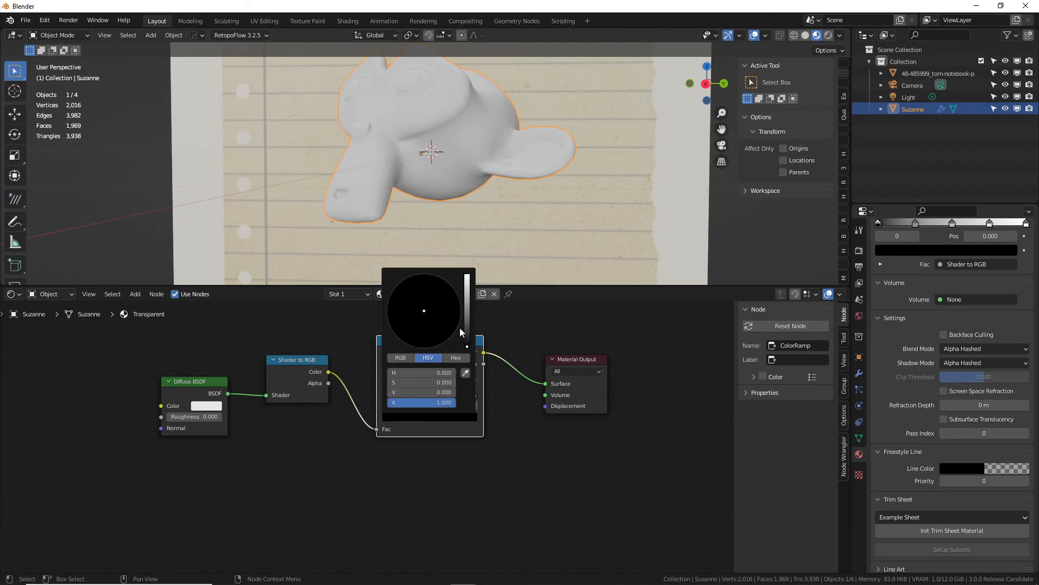
mouse_move(466, 316)
mouse_down()
mouse_move(467, 296)
mouse_move(402, 341)
mouse_up()
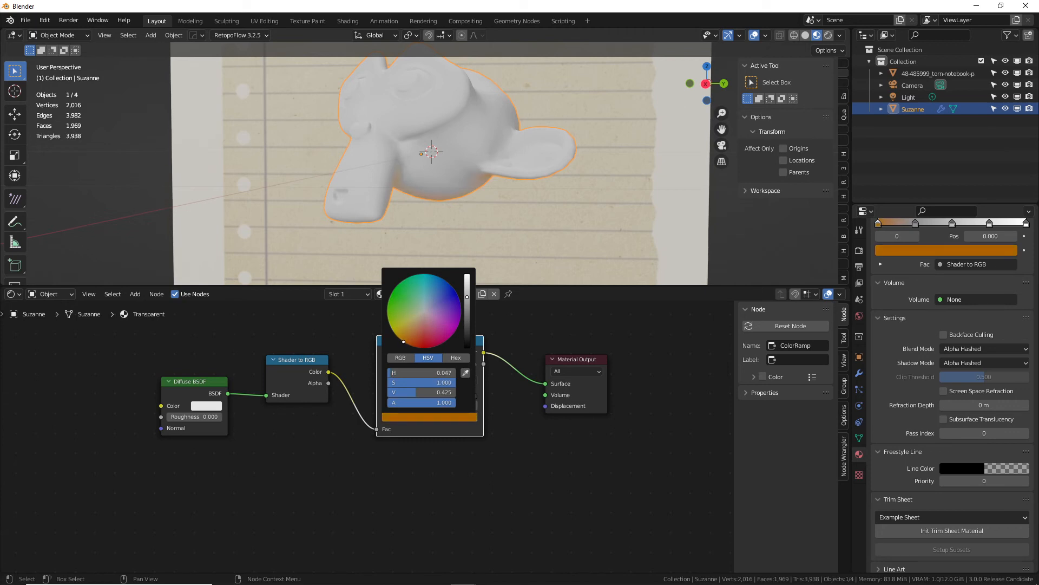
mouse_move(403, 341)
mouse_down()
mouse_move(389, 322)
mouse_move(418, 276)
mouse_move(451, 286)
mouse_up()
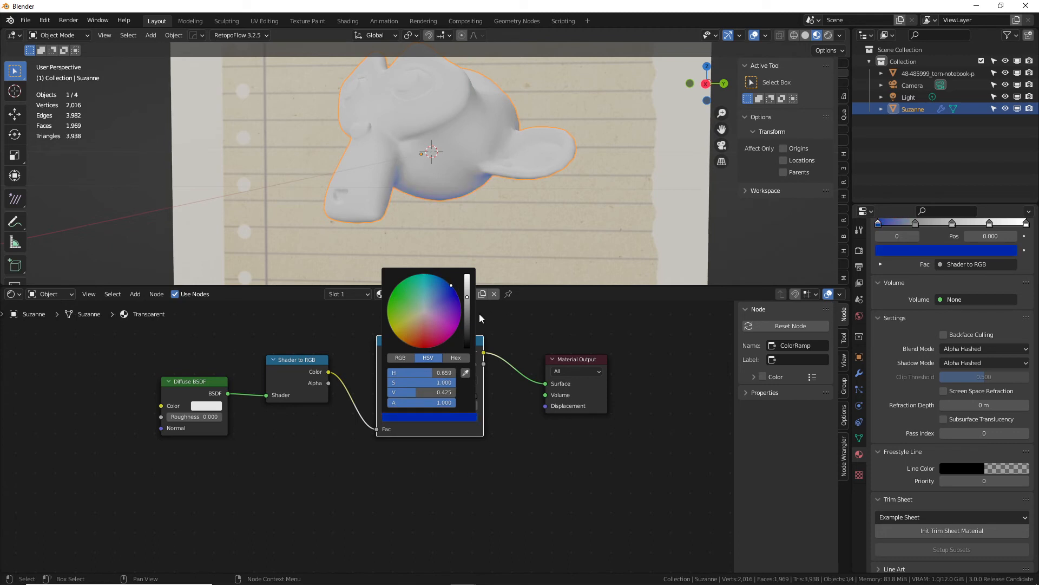
drag(467, 320, 467, 331)
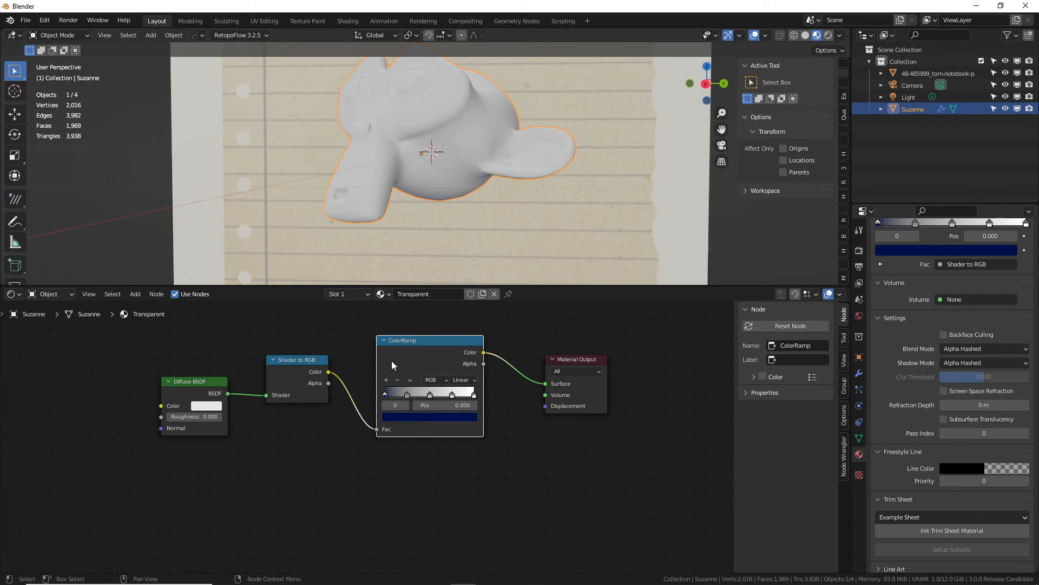
click(469, 381)
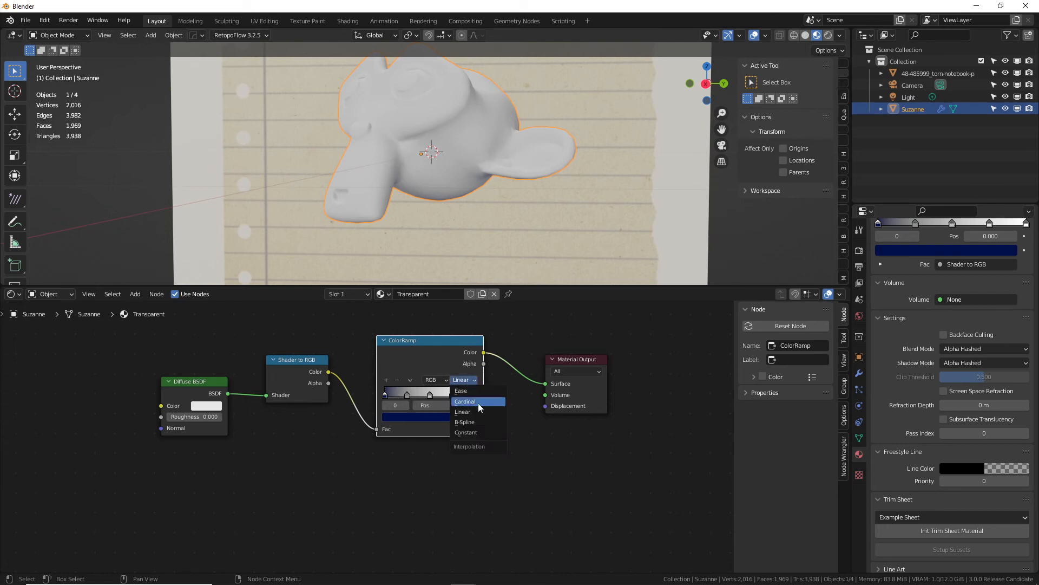
click(479, 432)
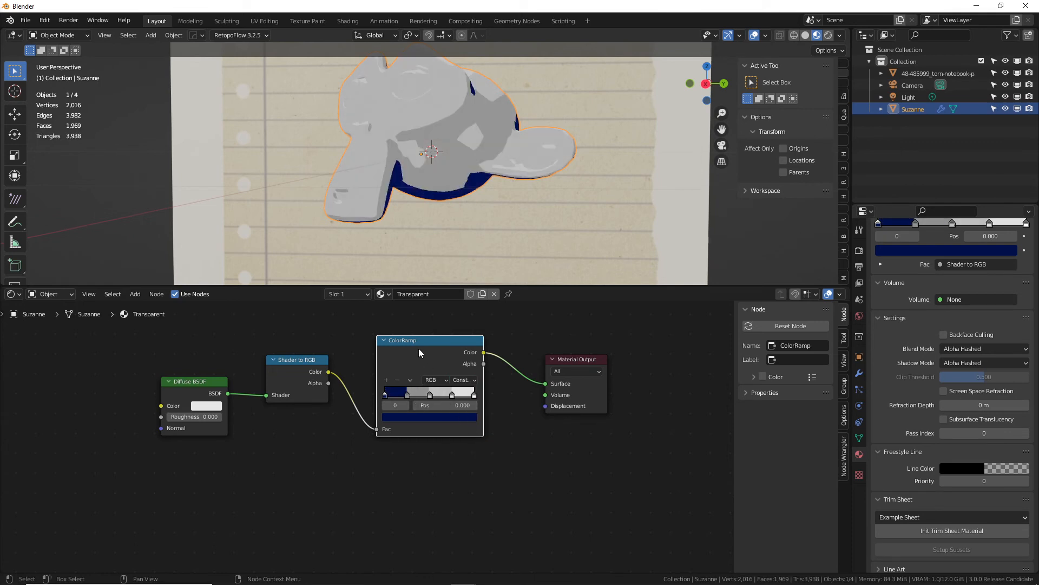
Color the ColorRamp stop at 0.25 medium blue and the stop at 0.5 bright cyan.
click(407, 395)
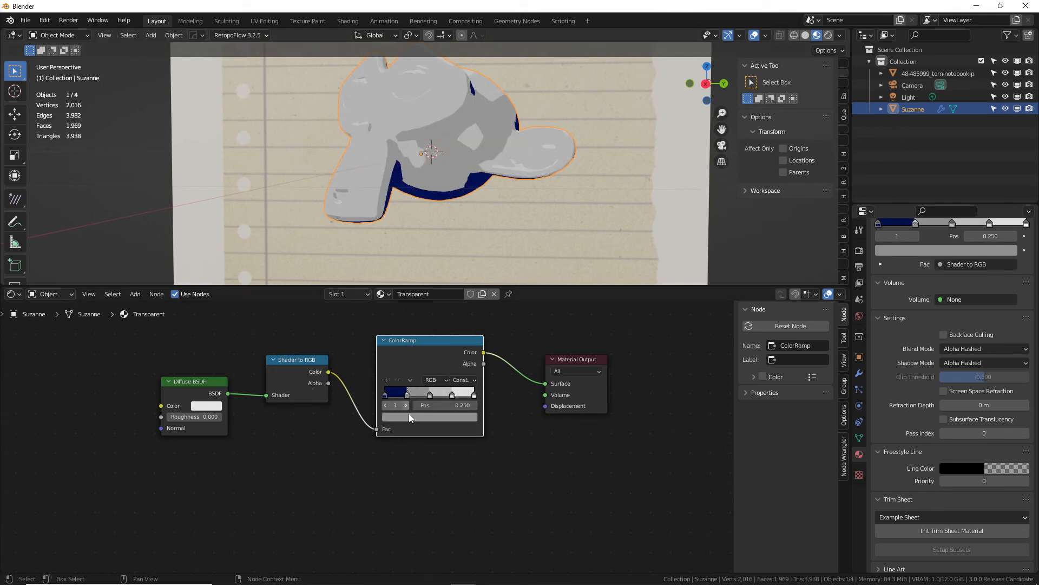
click(411, 417)
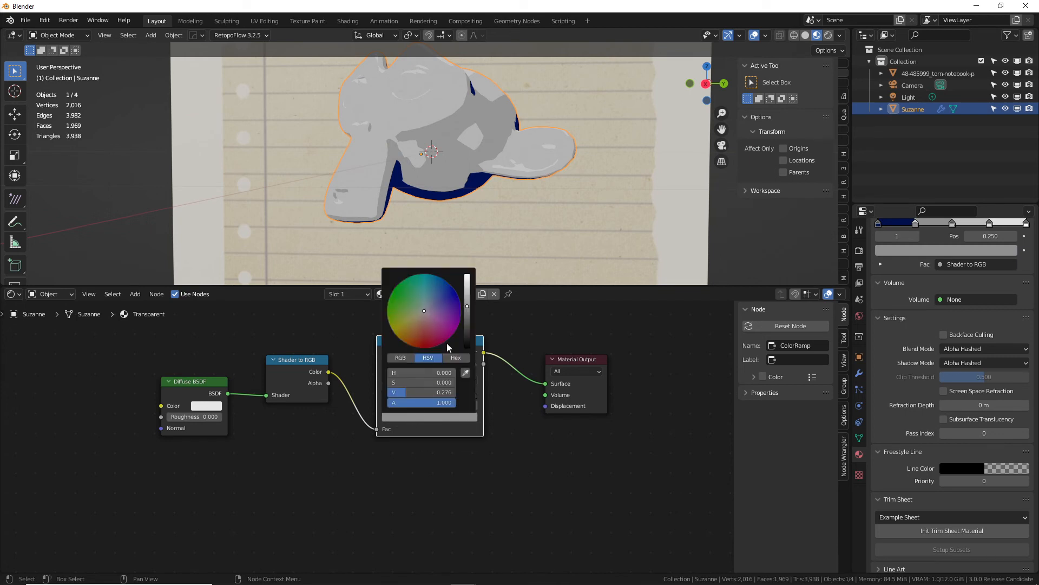
drag(428, 300, 436, 276)
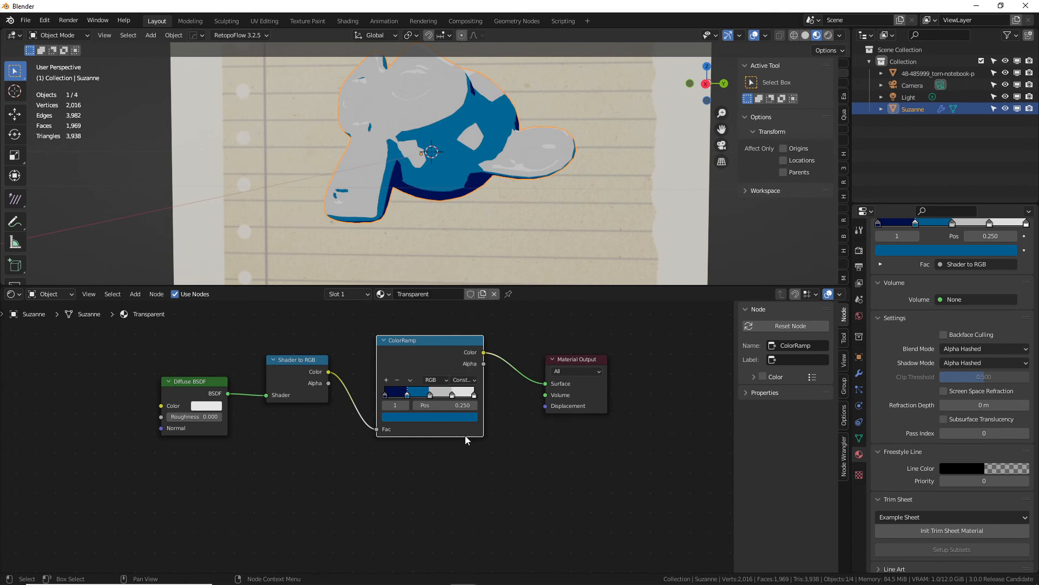
click(429, 395)
click(434, 417)
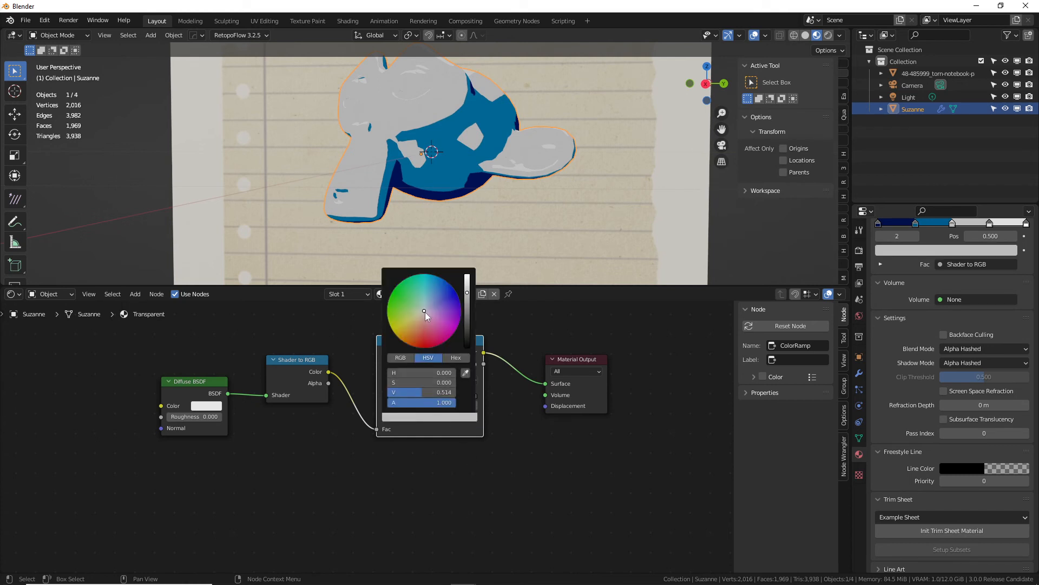
click(423, 290)
drag(467, 292, 467, 278)
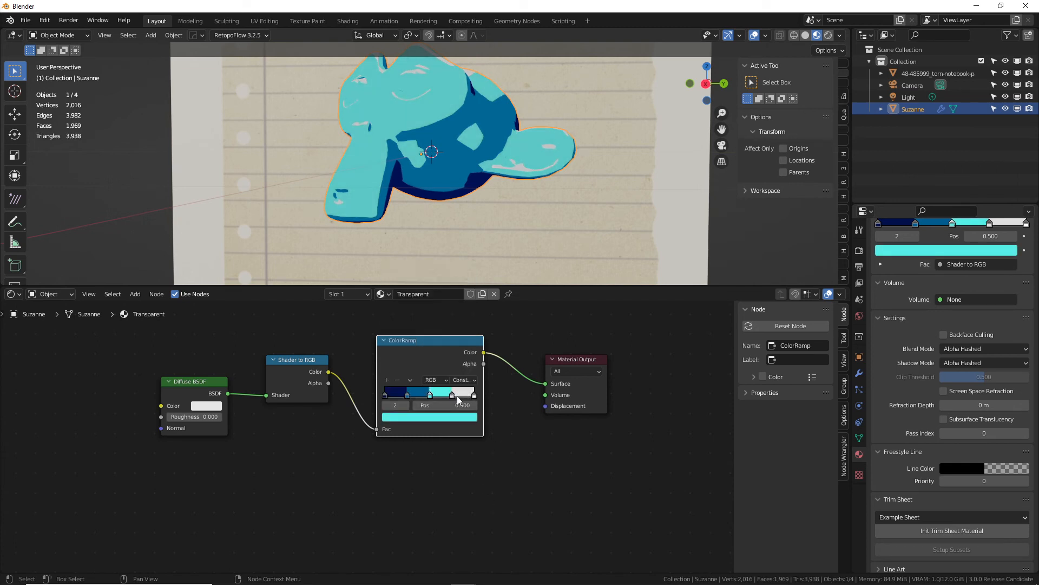
Make the ColorRamp's fourth stop pure white with value 1.000 and shift it down to about 0.699.
click(454, 395)
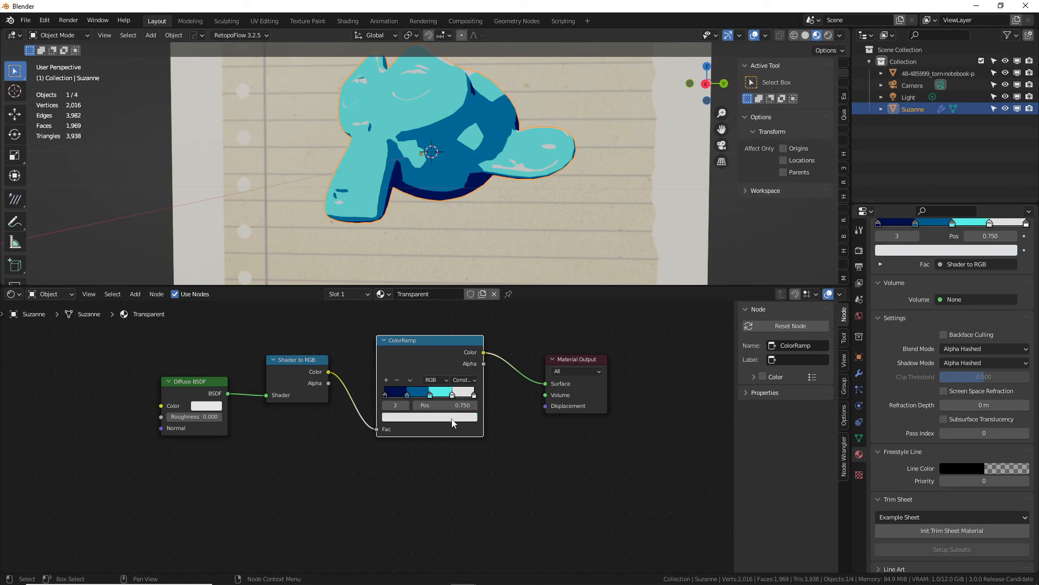
click(454, 417)
drag(469, 287, 467, 275)
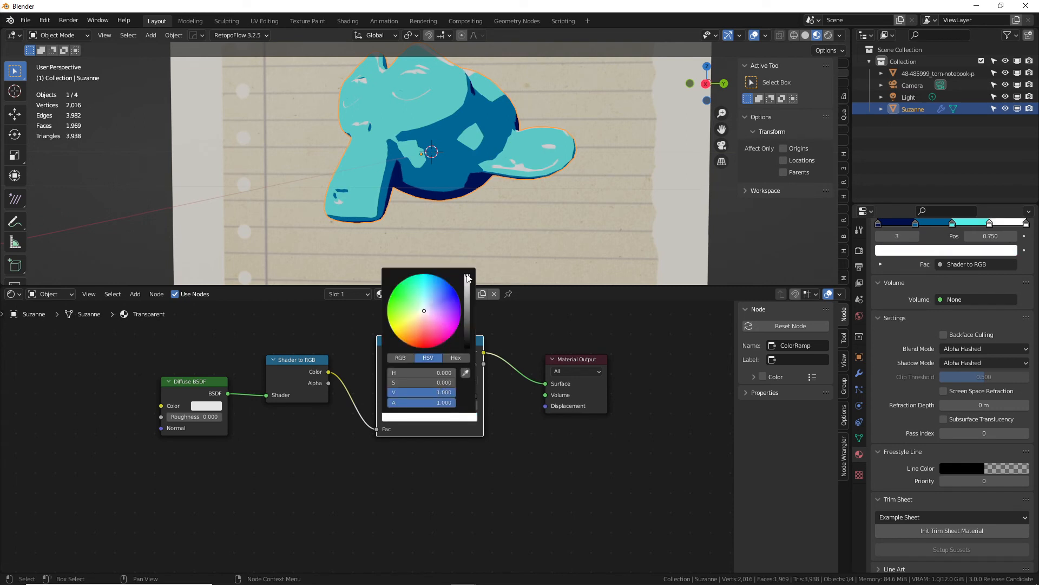
drag(454, 396, 449, 396)
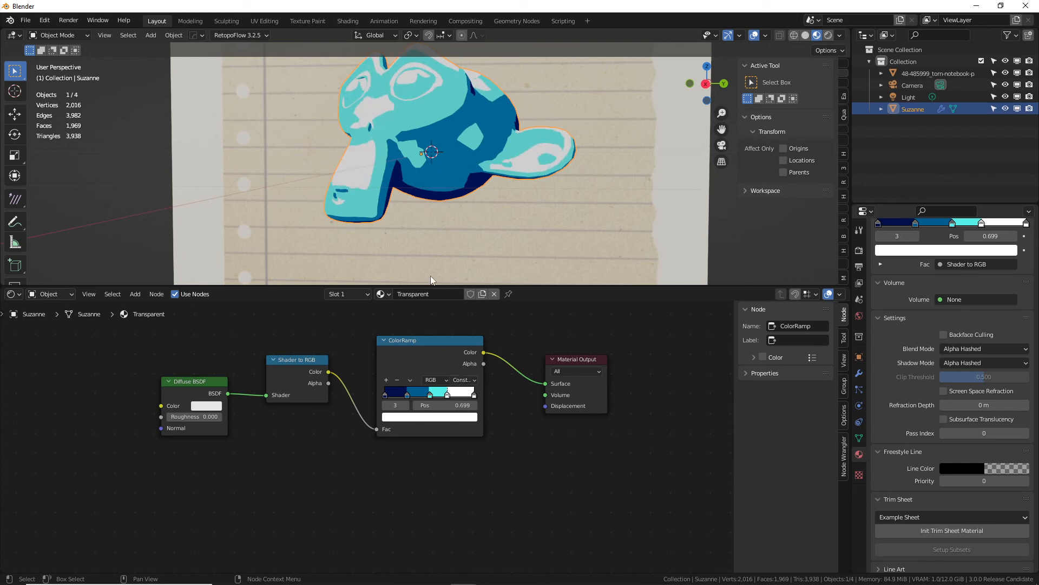
Try Cardinal interpolation on the ColorRamp and render the image to check the shading.
click(464, 379)
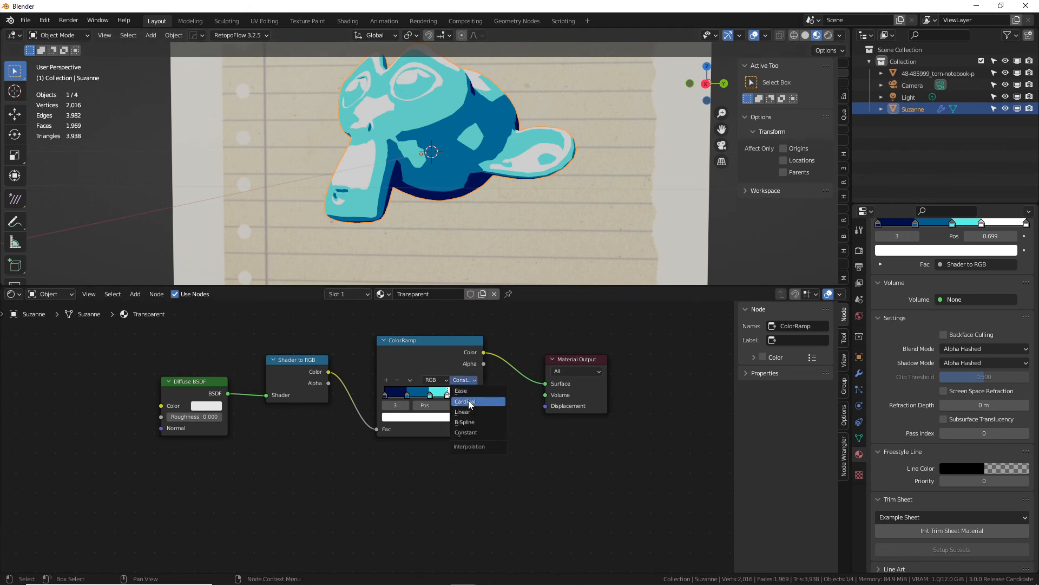
click(469, 400)
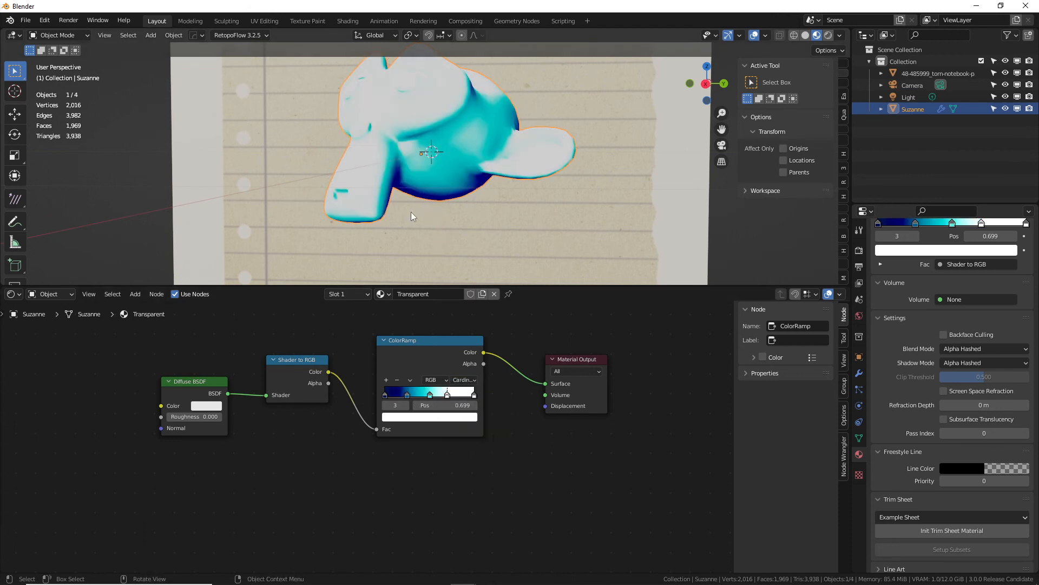
key(F12)
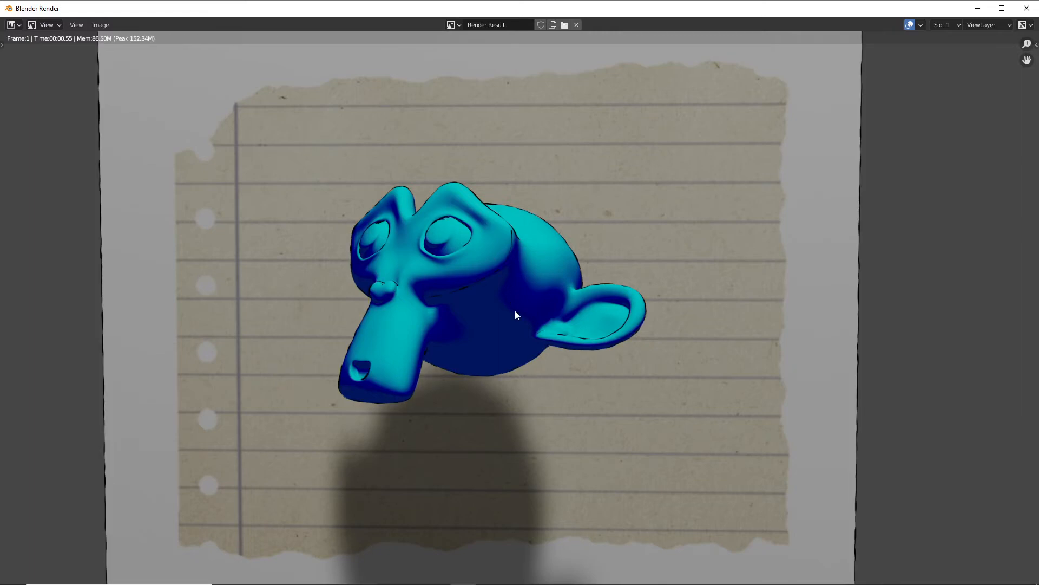
key(F12)
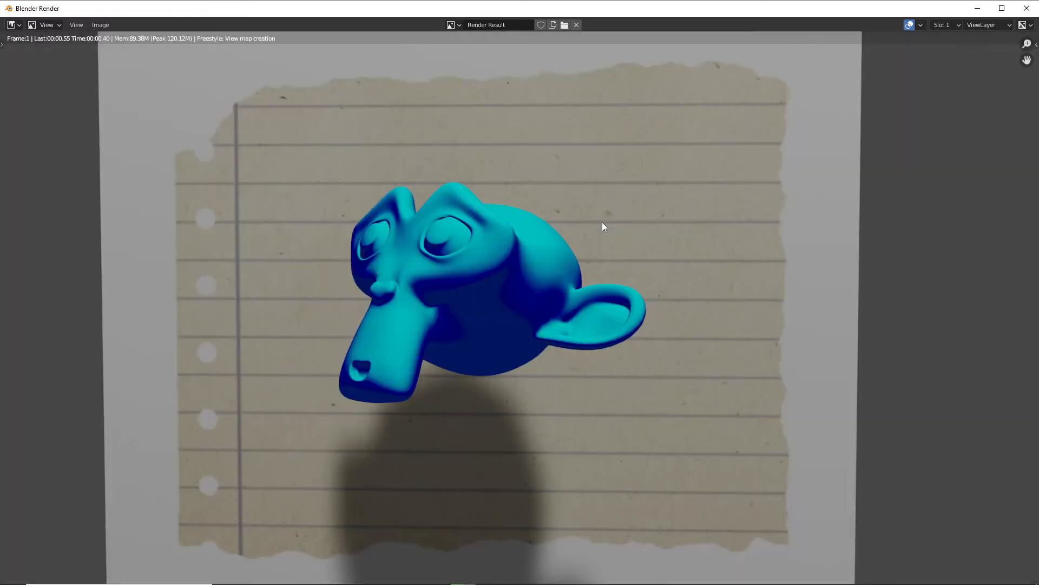
click(1027, 8)
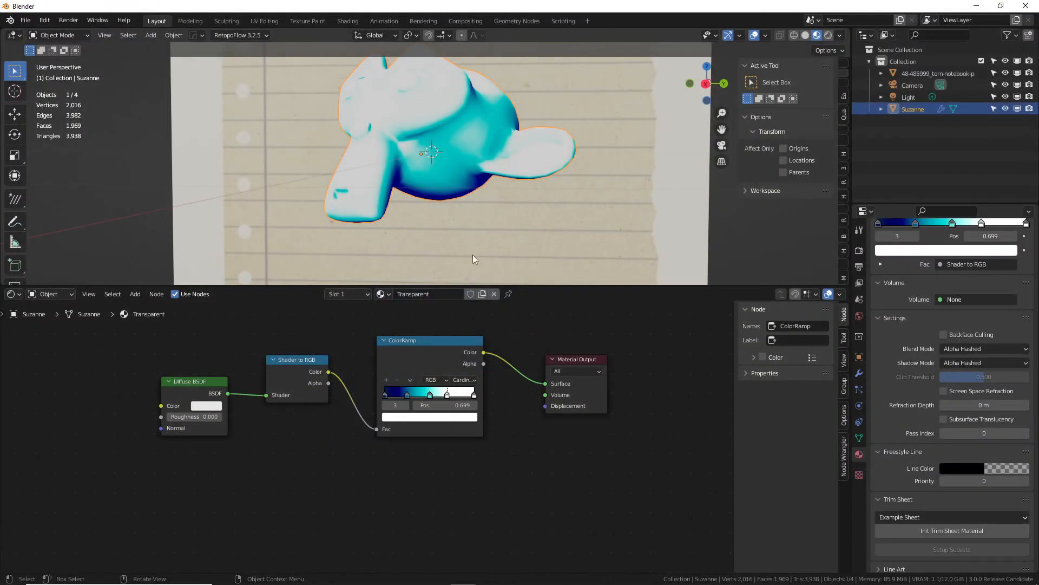
Set the ColorRamp's interpolation back to Constant and render the image to check the flat shading.
click(465, 379)
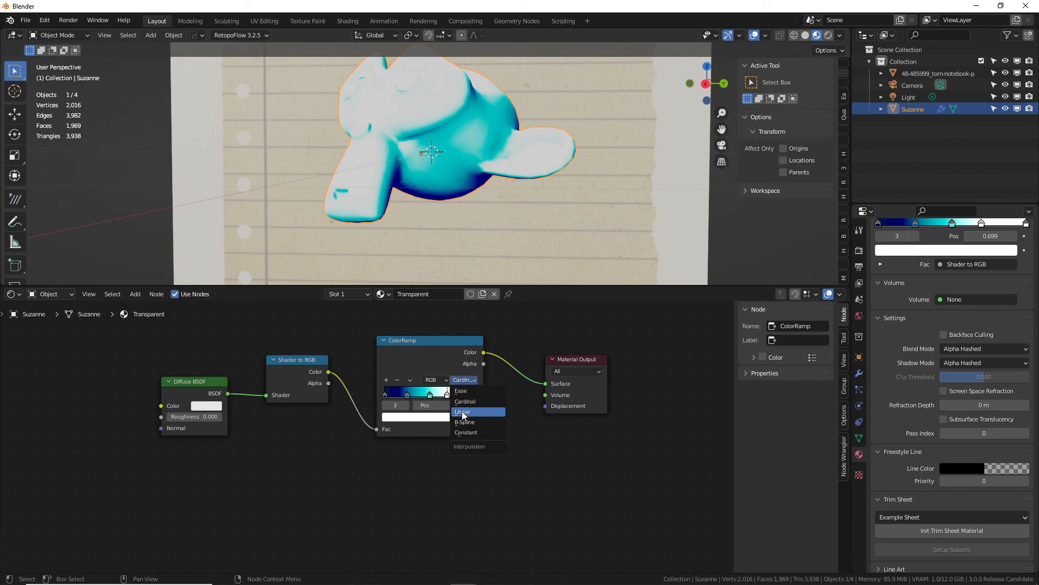
click(463, 433)
key(F12)
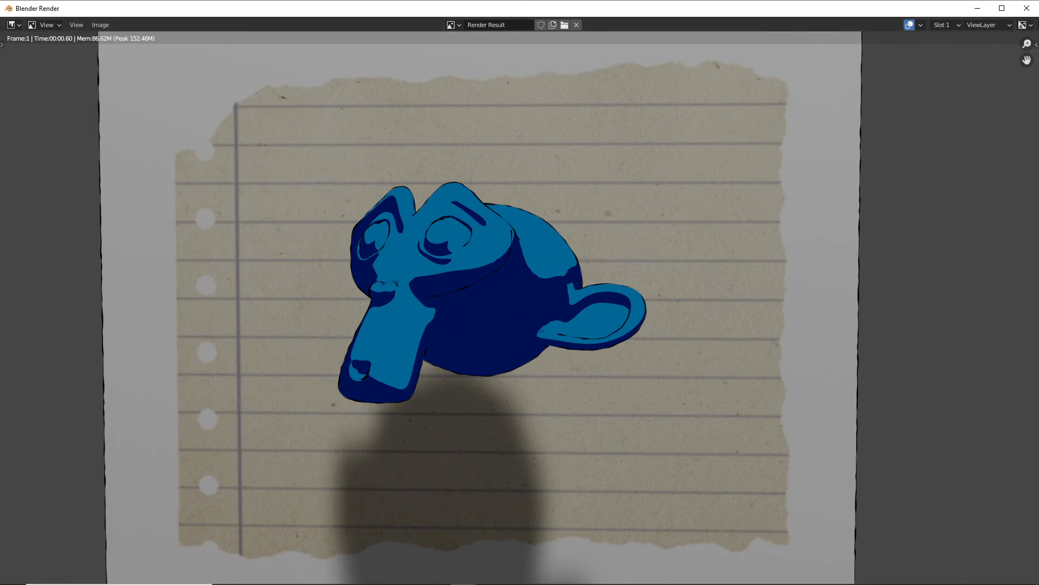
click(1027, 8)
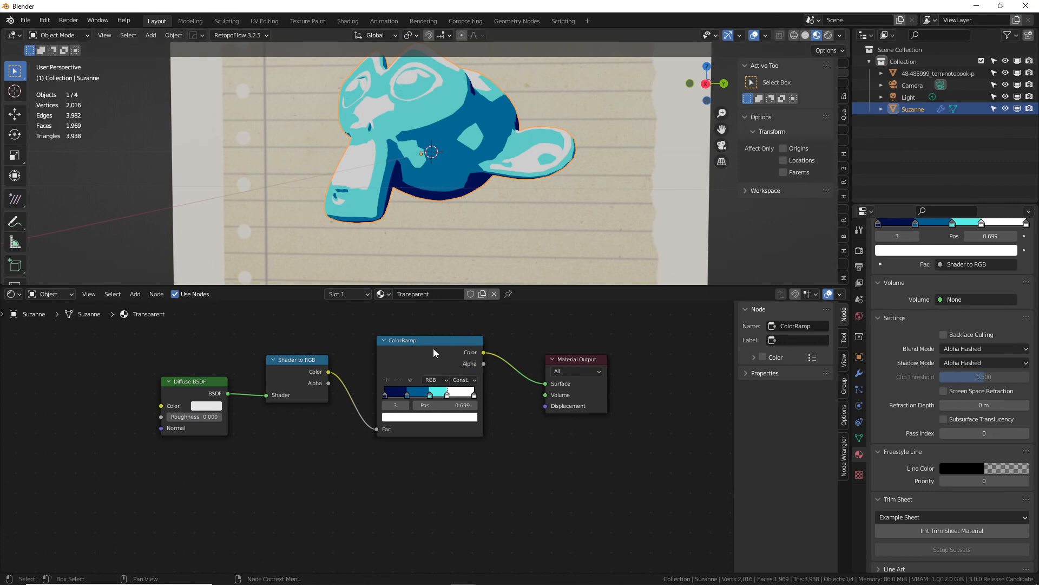
Insert ColorRamp stops at about 0.364 and 0.136, and color the 0.136 stop dark teal-blue.
ctrl+click(418, 395)
ctrl+click(397, 395)
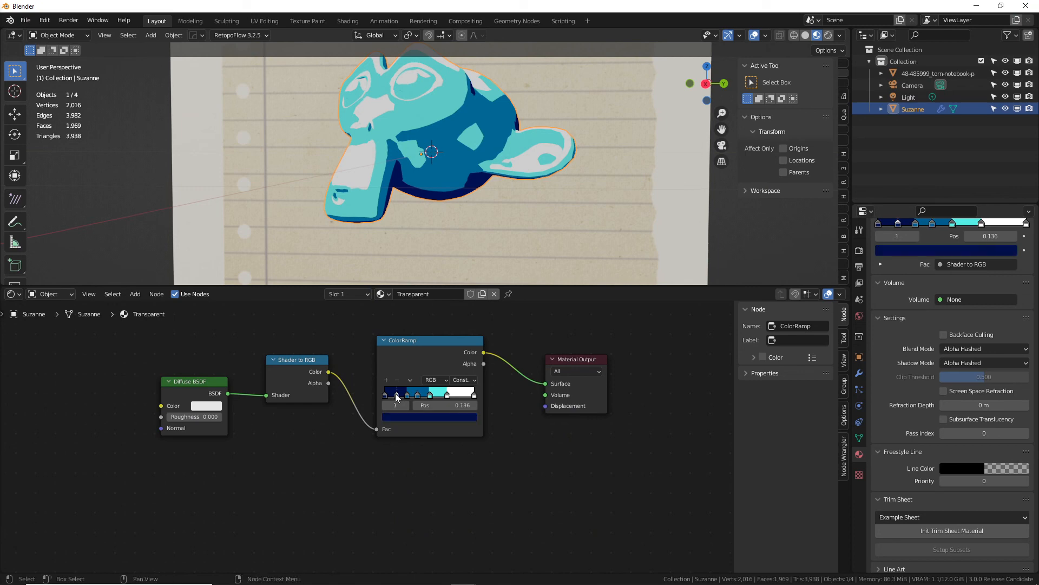
click(409, 417)
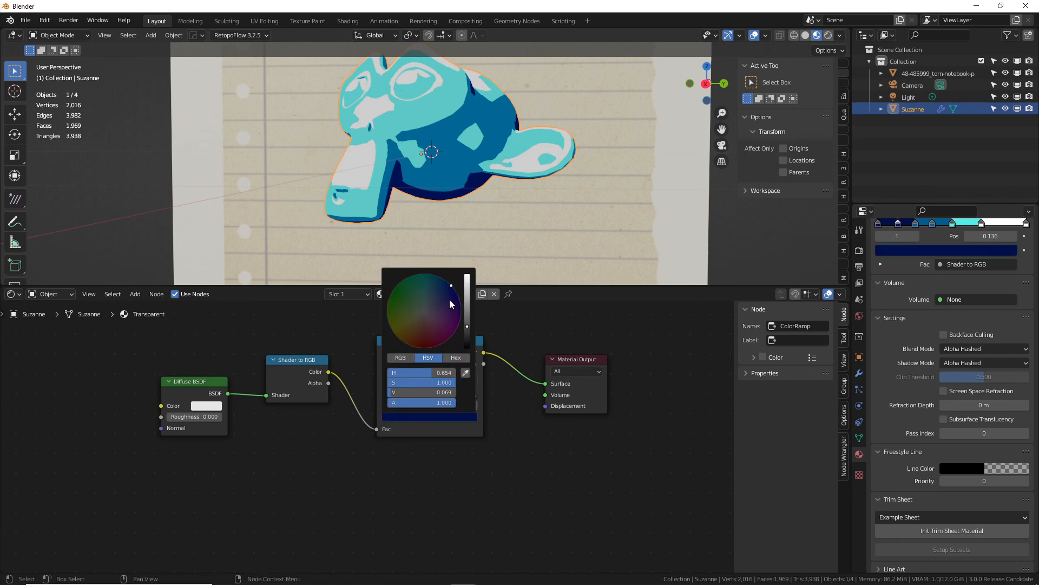
drag(450, 300, 445, 280)
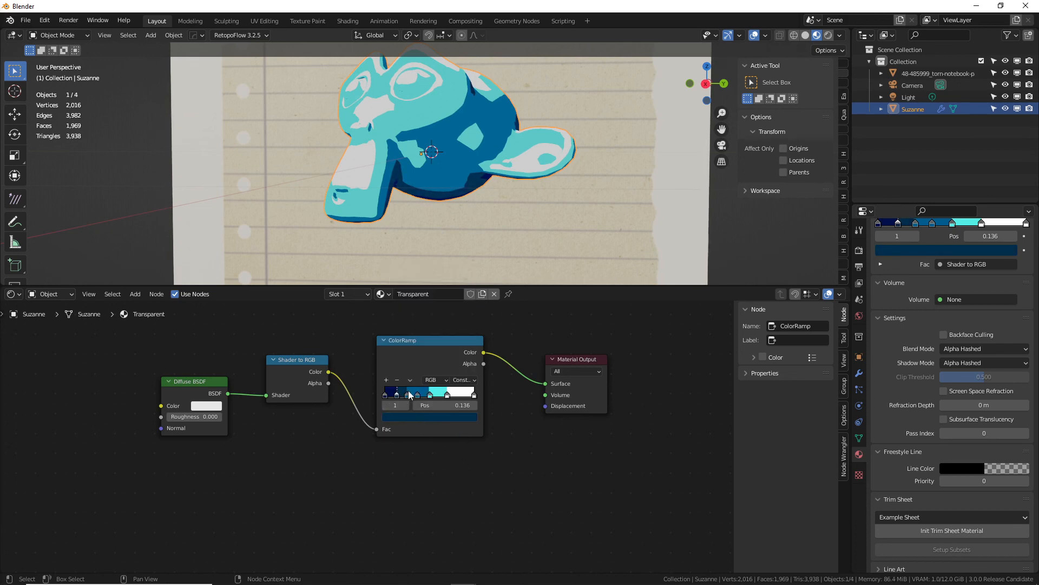
Shift the hue of the ColorRamp stop at 0.364 to teal.
click(418, 395)
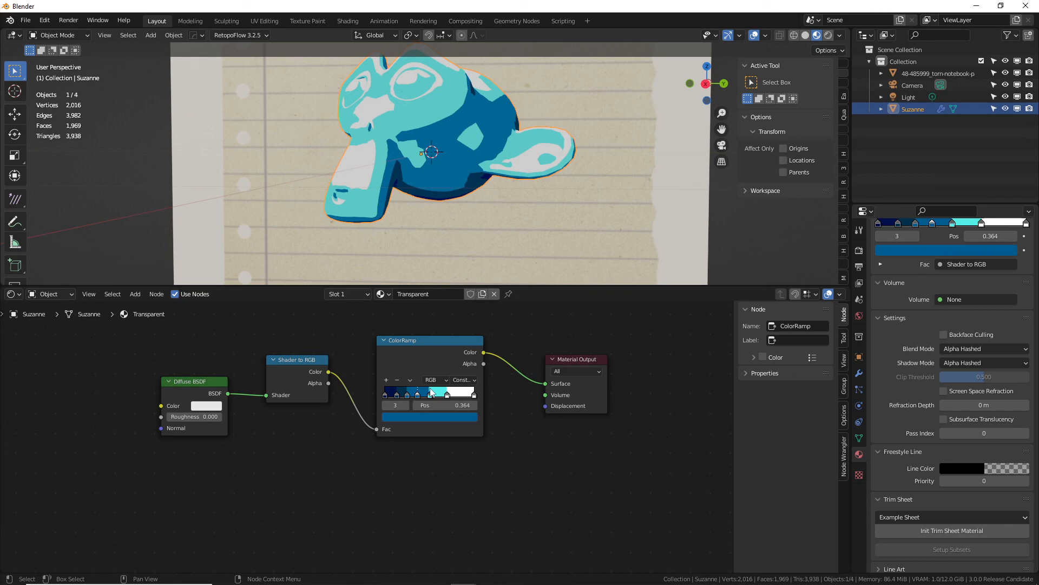
click(423, 417)
drag(450, 373, 442, 373)
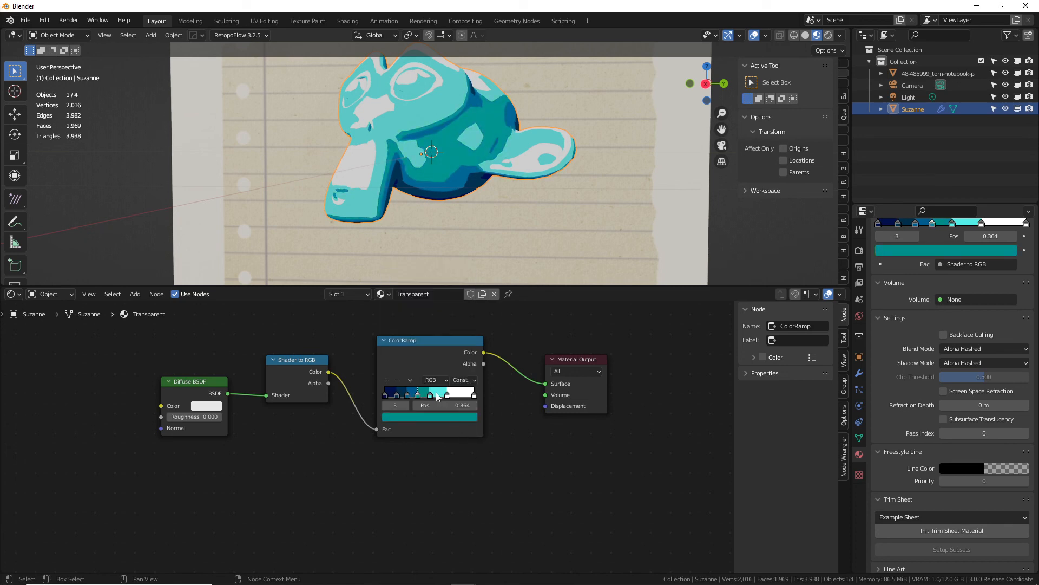
Insert a ColorRamp stop at about 0.593 and color it pale cyan.
ctrl+click(438, 395)
drag(439, 399, 441, 399)
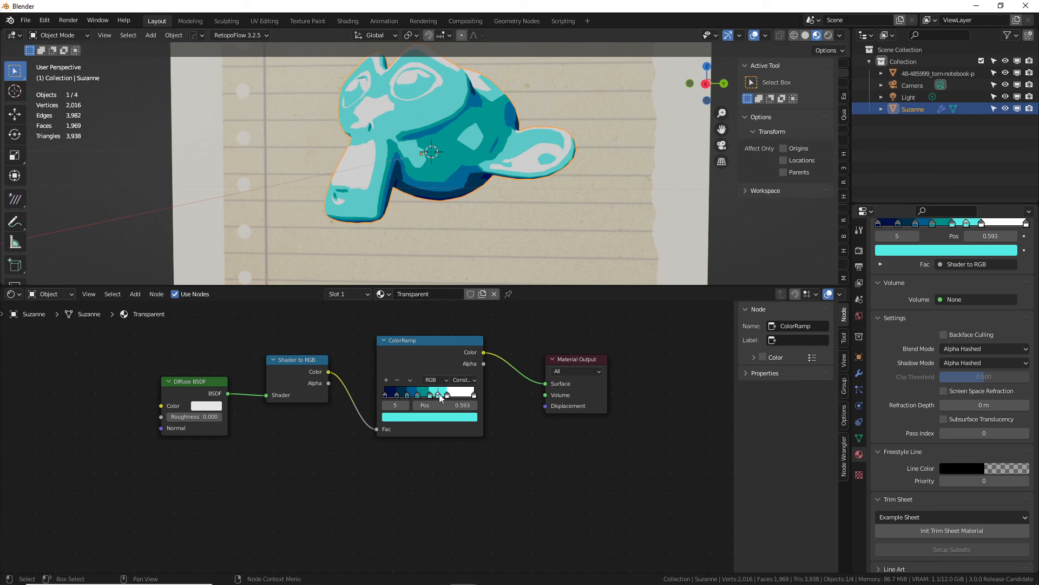
click(449, 418)
drag(427, 278, 425, 302)
Add a white ColorRamp stop at about 0.724 and darken the neighboring 0.699 stop to light gray.
click(447, 395)
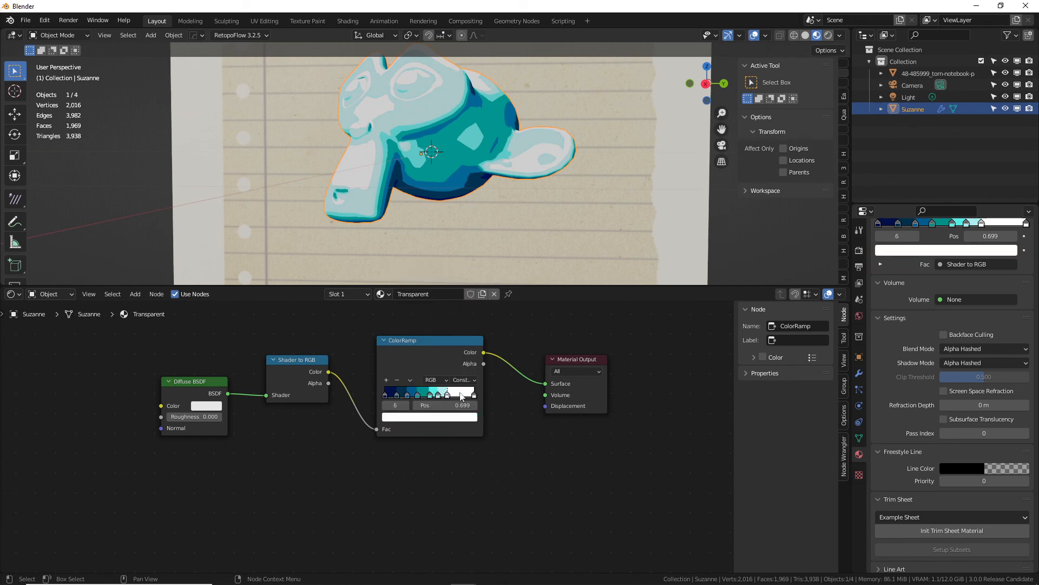
ctrl+click(458, 395)
click(449, 417)
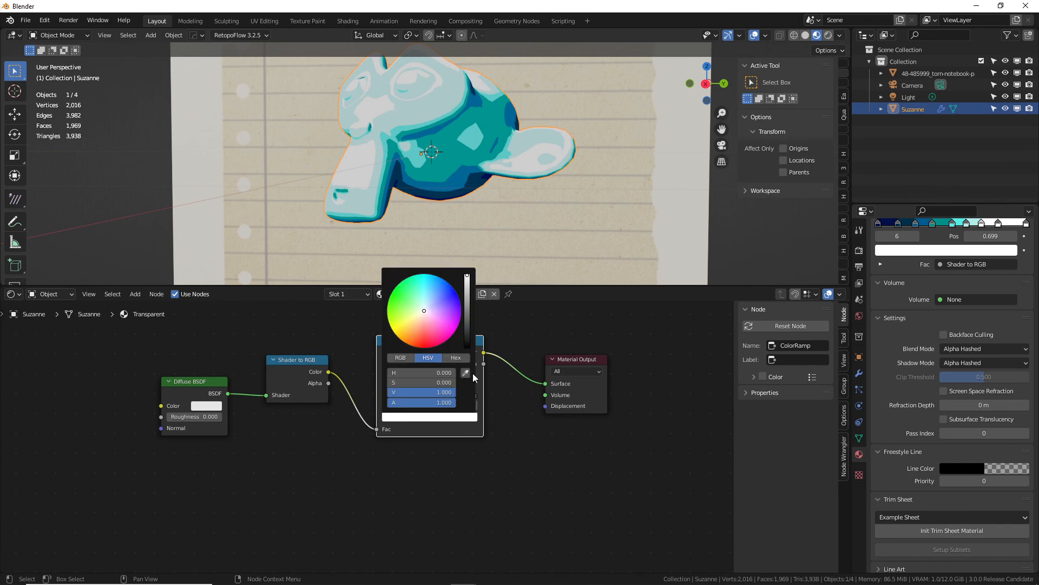
drag(469, 298, 467, 287)
drag(458, 396, 452, 395)
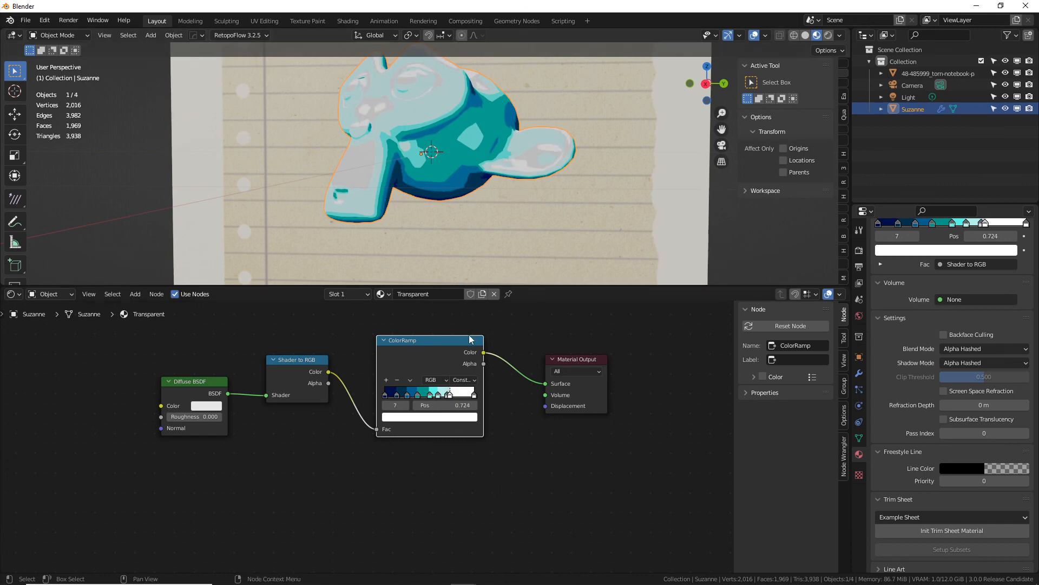
Try Cardinal and B-Spline interpolation on the expanded ColorRamp.
click(472, 380)
click(469, 401)
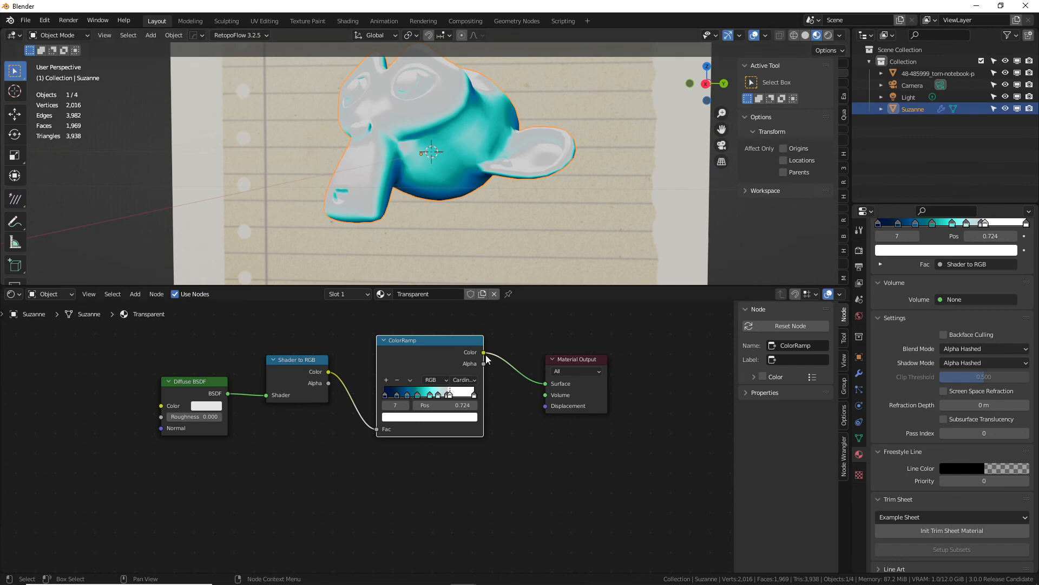
click(470, 380)
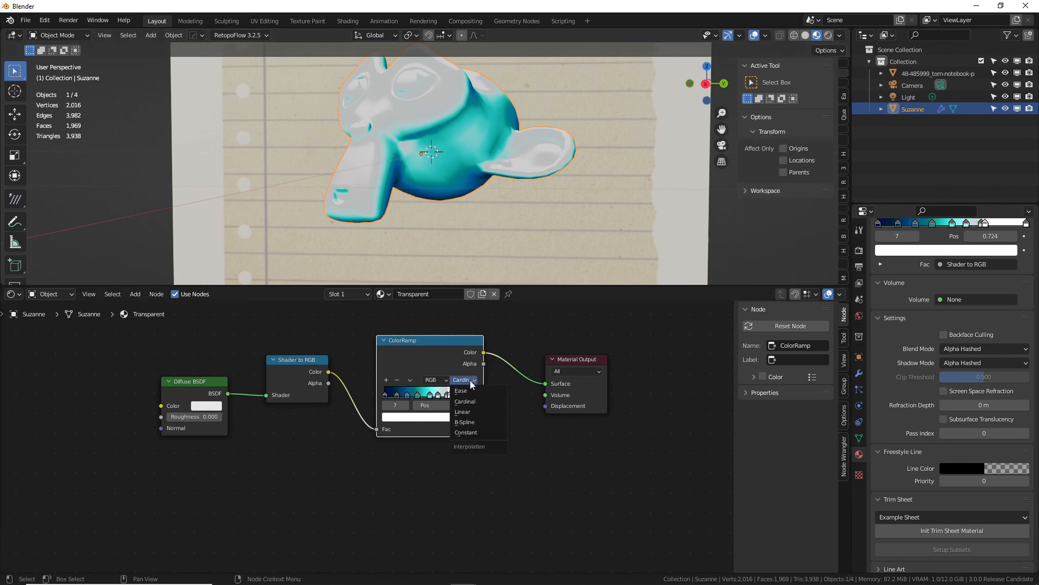
click(462, 426)
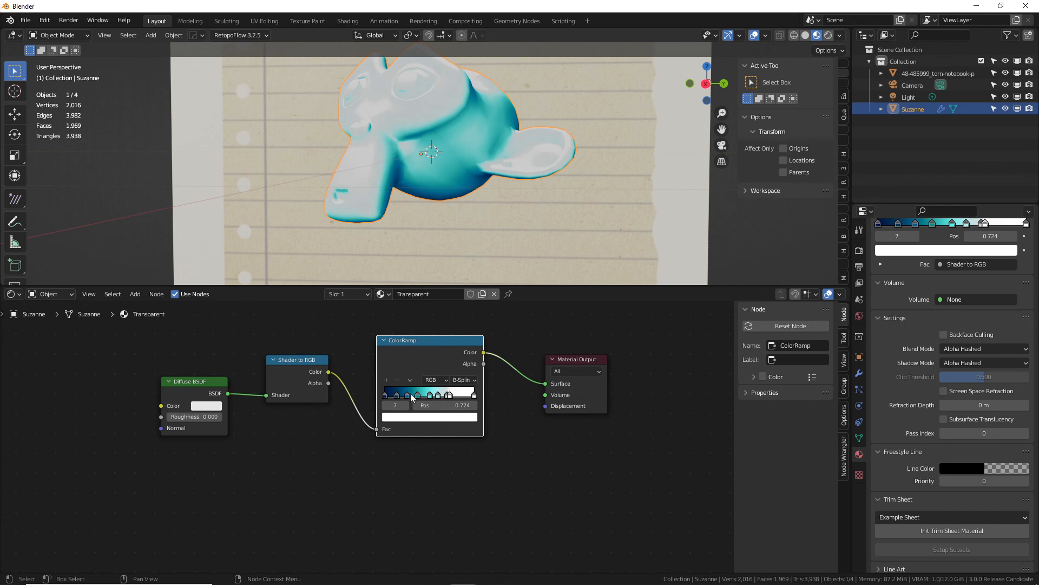
Return the expanded ColorRamp to Constant interpolation and render the image to check the banded shading.
click(470, 380)
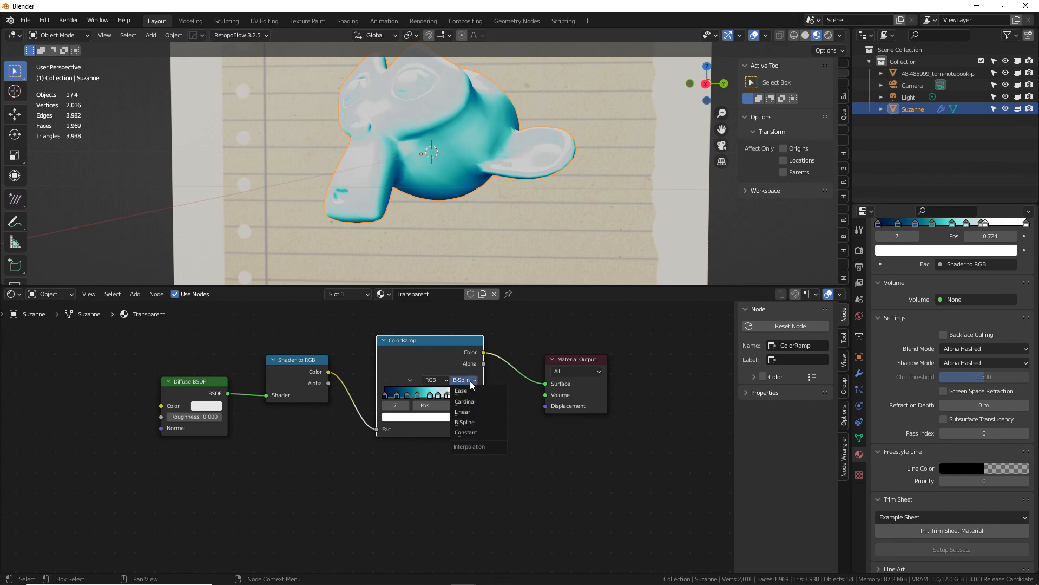
click(472, 434)
key(F12)
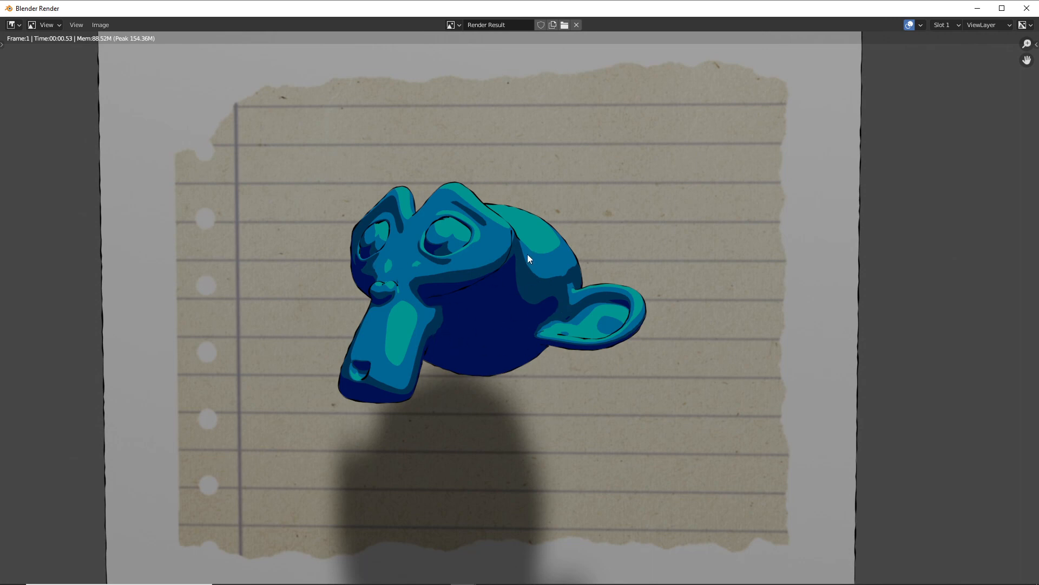
click(1025, 9)
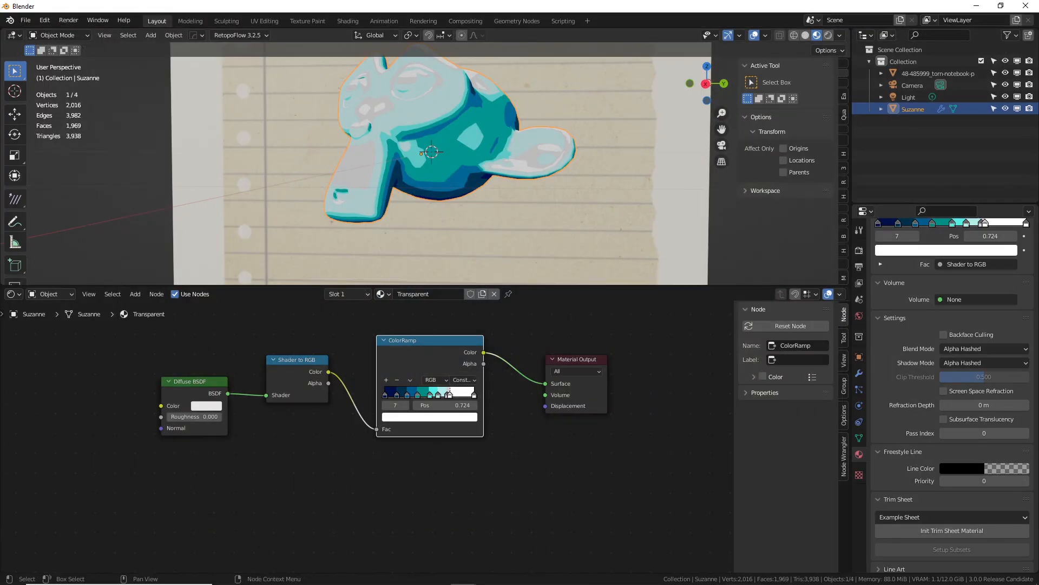